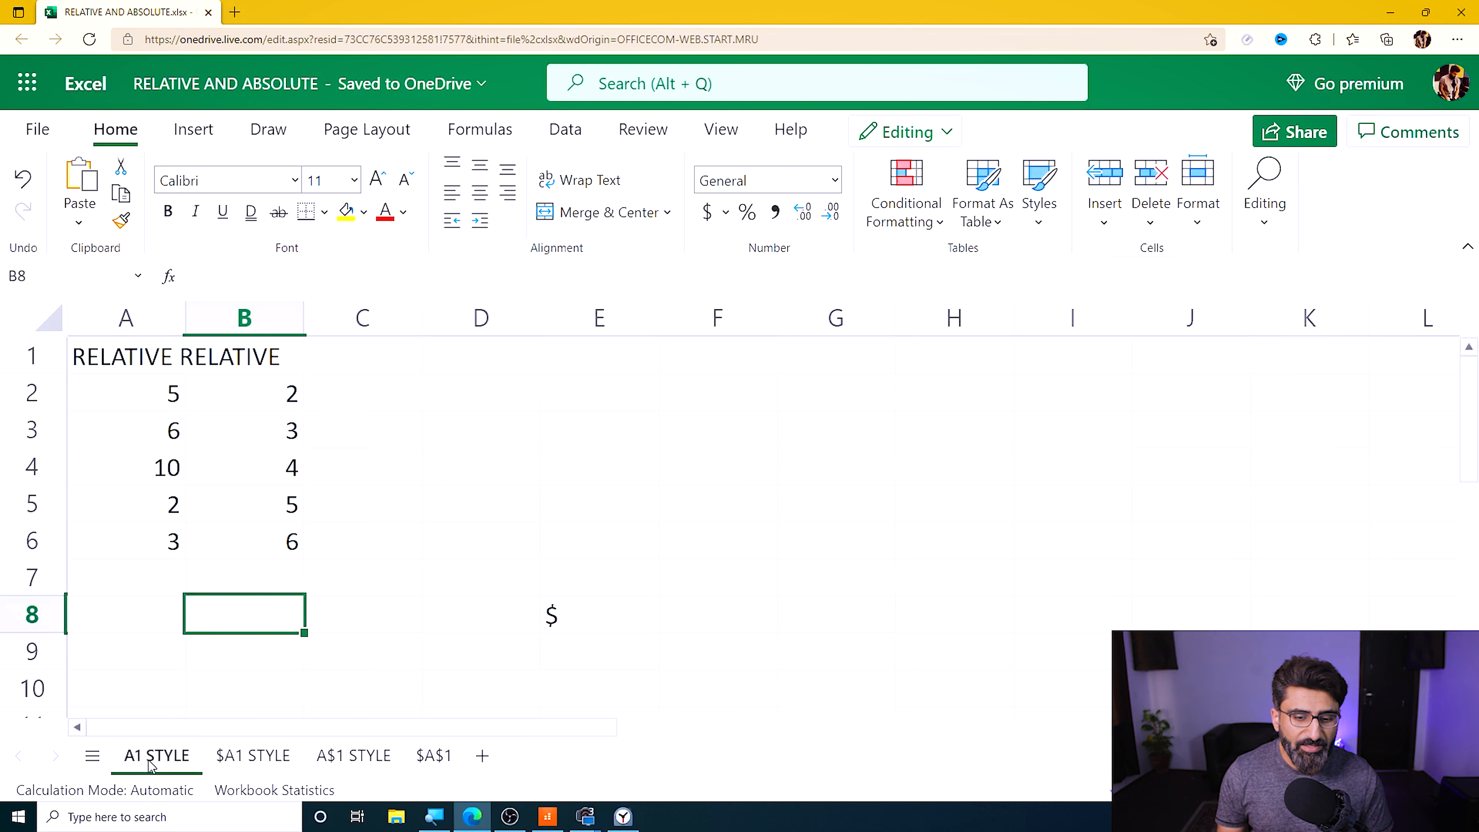
Clear the dollar sign from cell E8 on the A1 STYLE sheet
double_click(573, 620)
key(BackSpace)
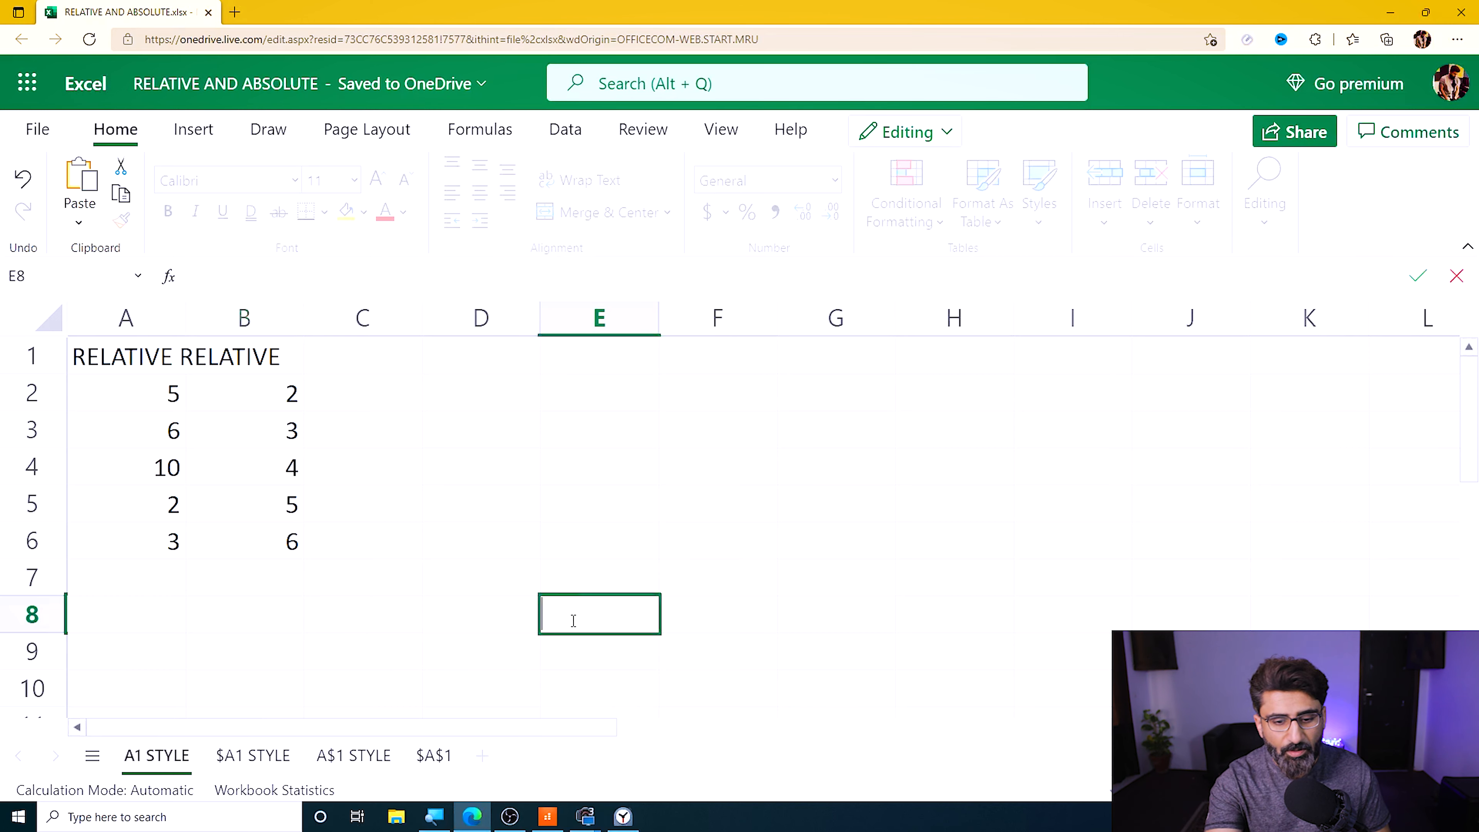
click(288, 613)
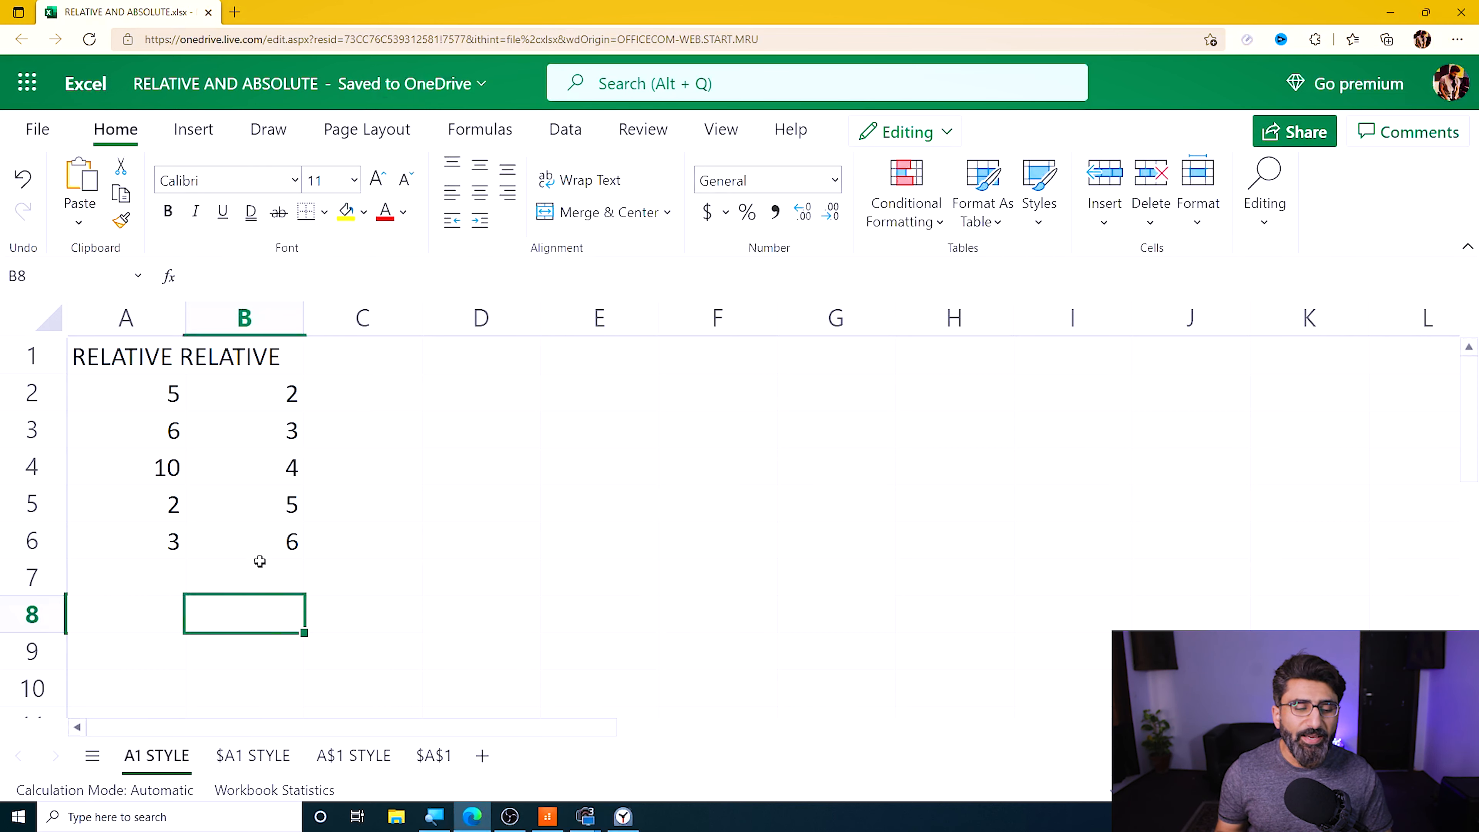
click(153, 355)
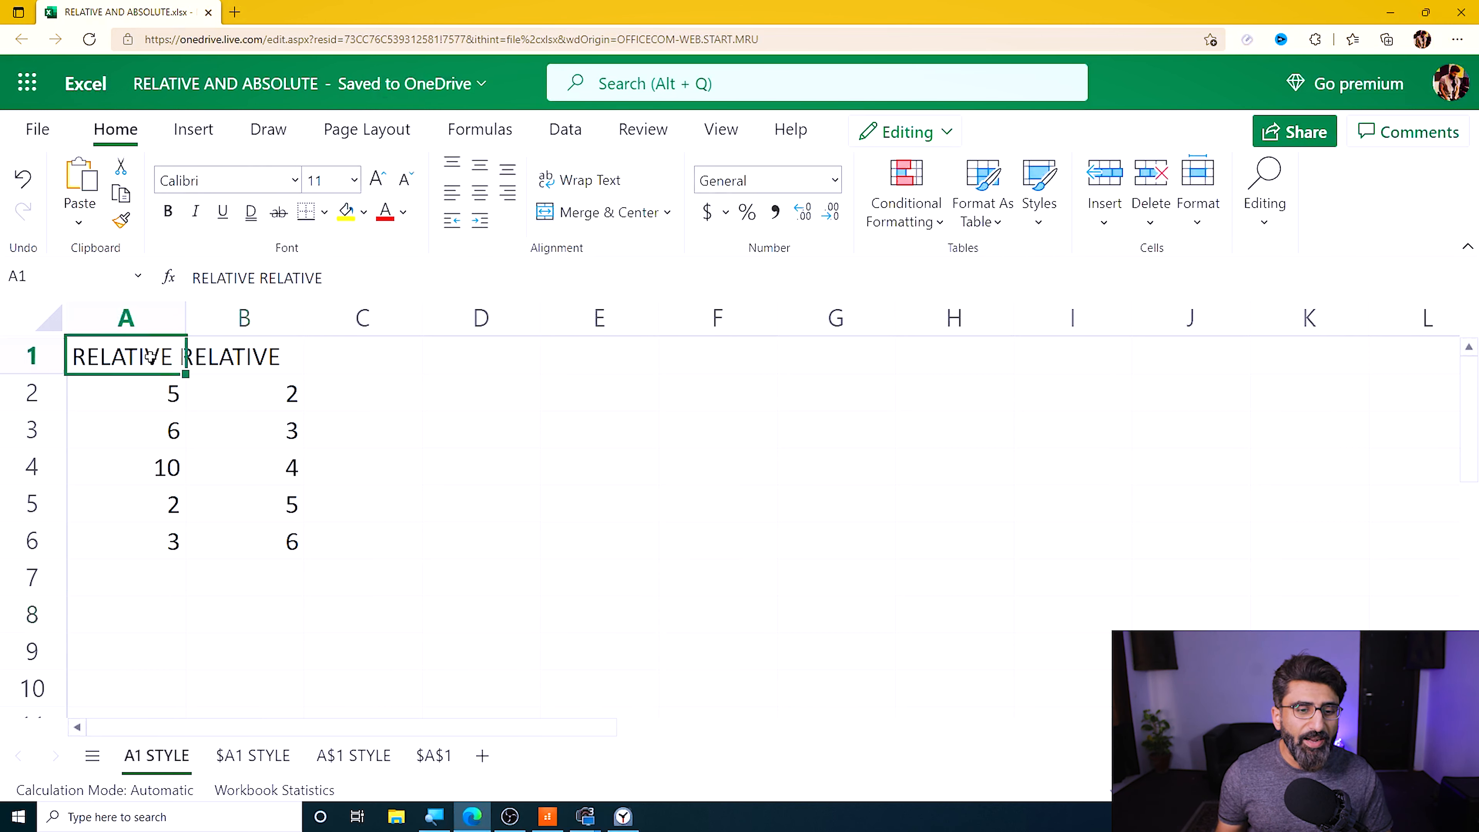
click(387, 459)
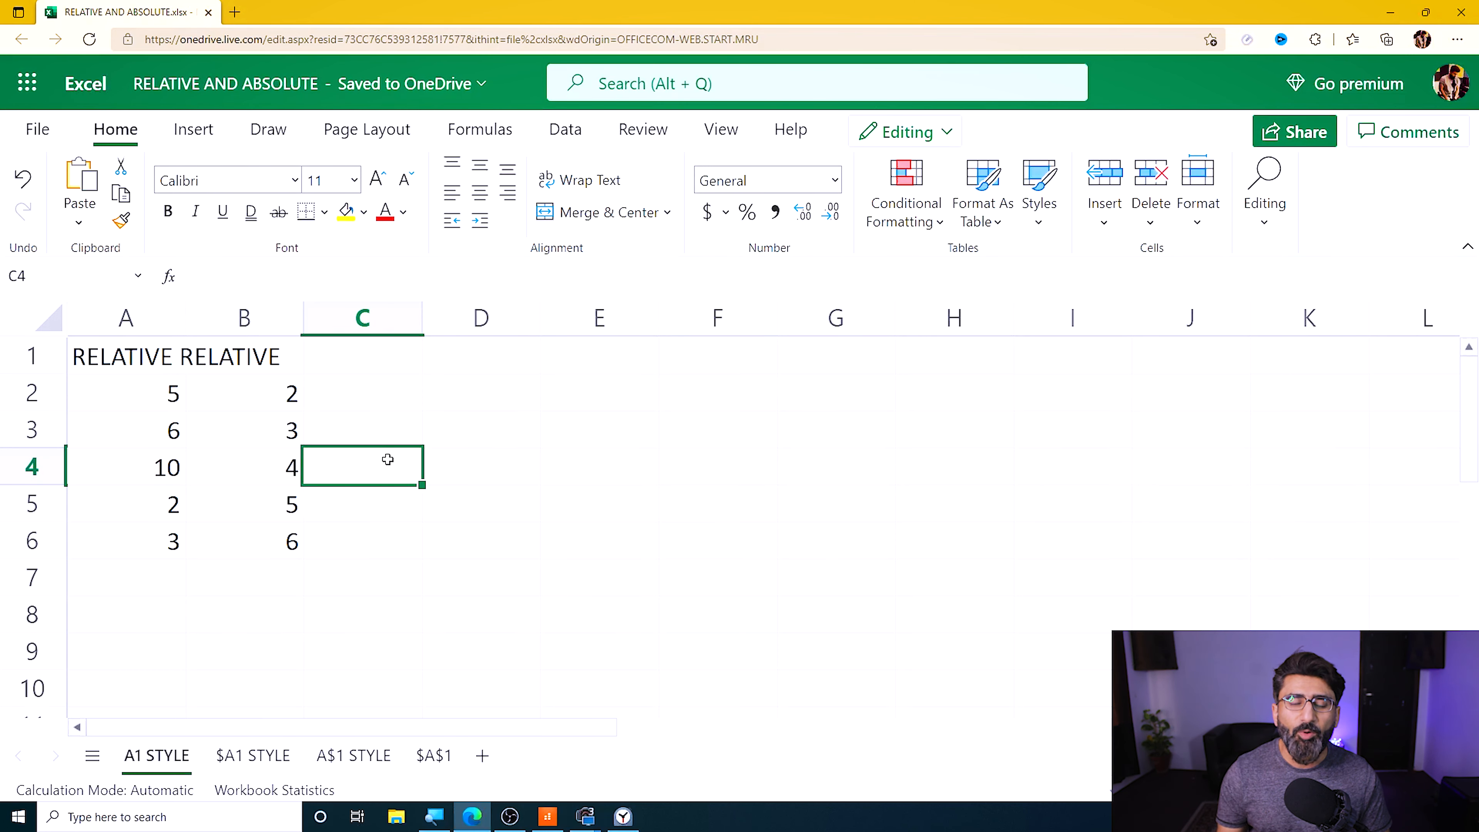
Enter the formula =A2*B2 in cell C2 and fill it down through C6
double_click(397, 392)
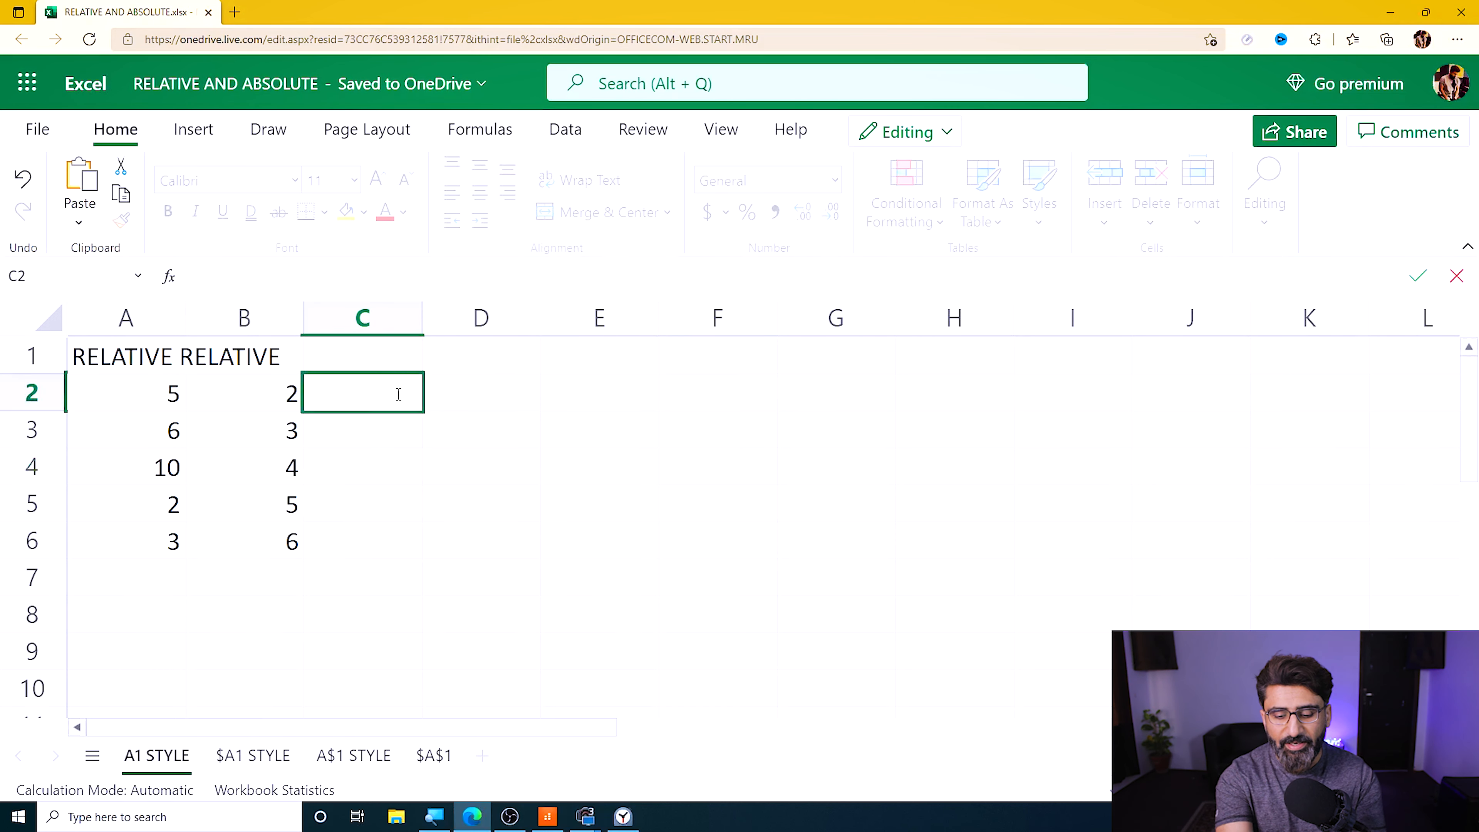
text(=)
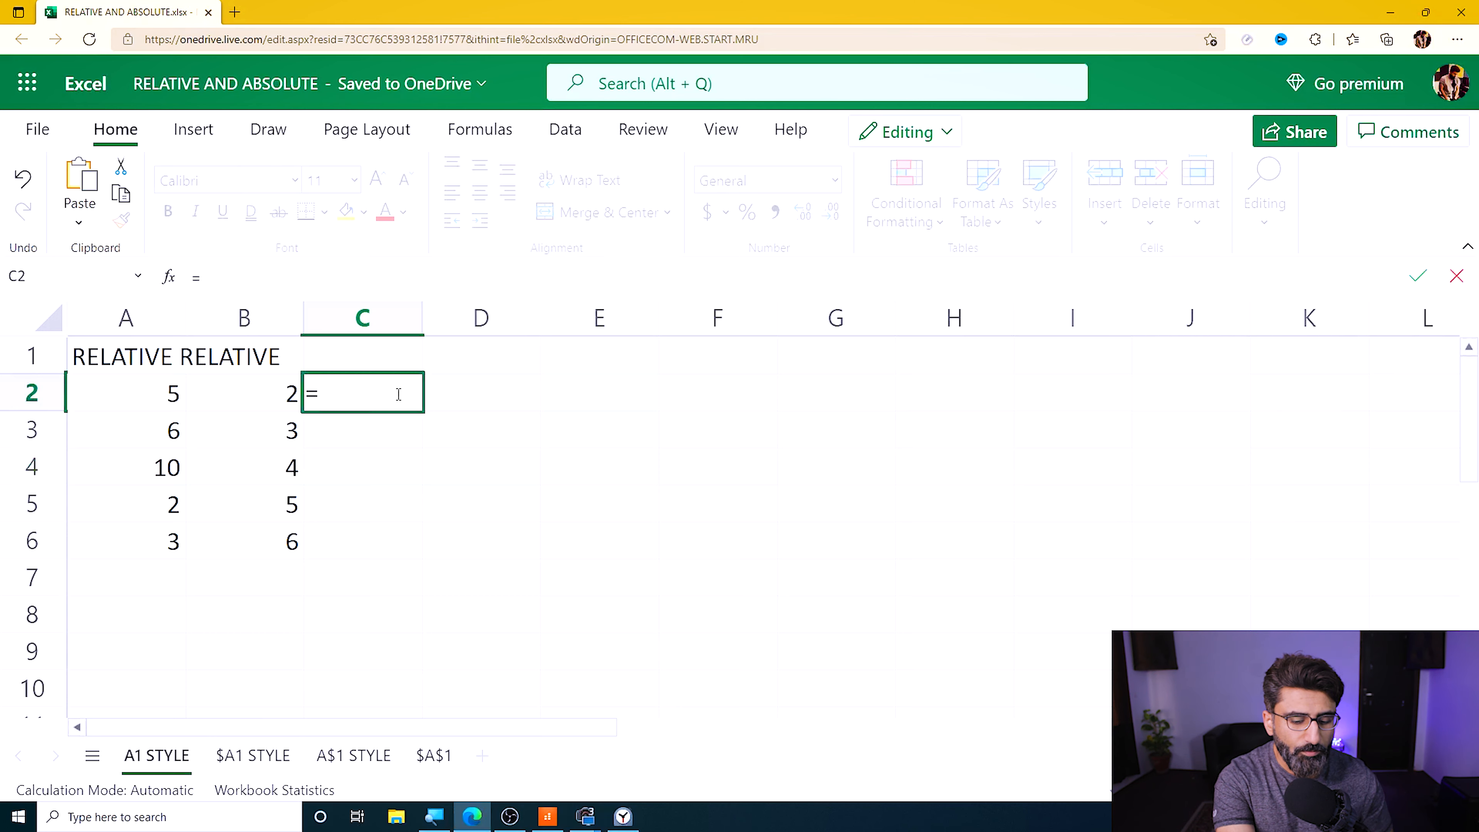
click(158, 390)
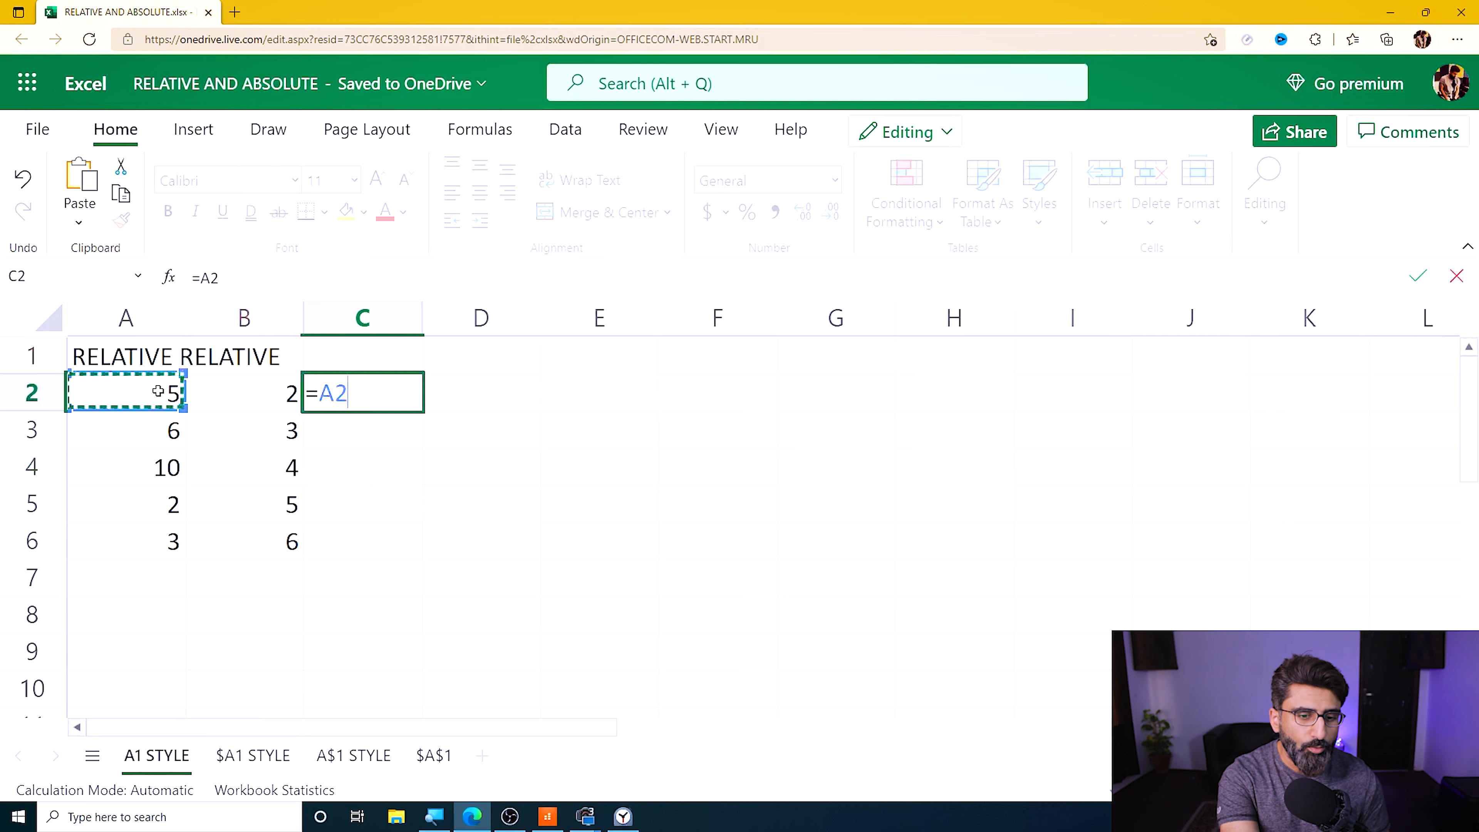
text(*)
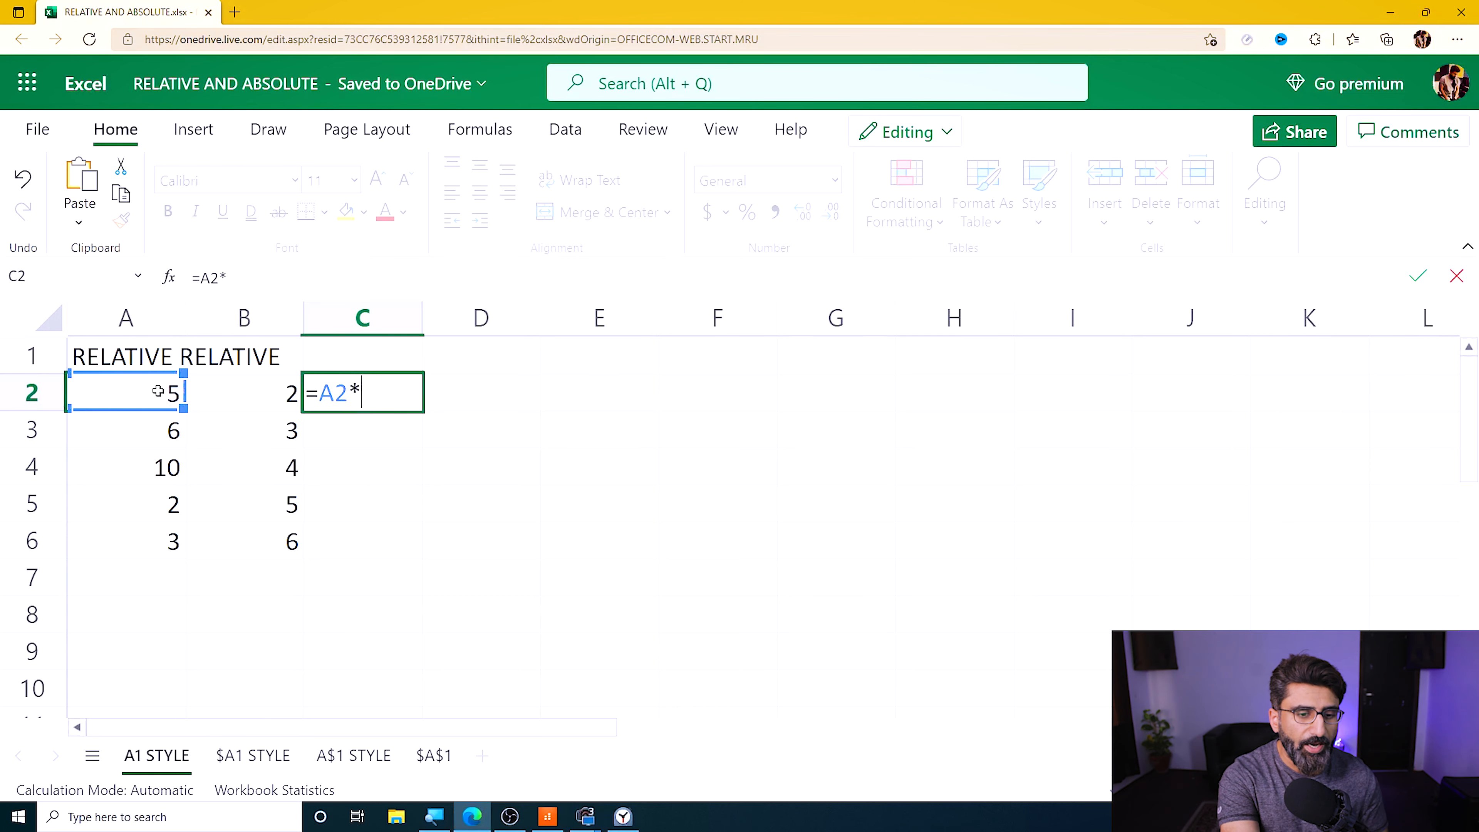
click(275, 398)
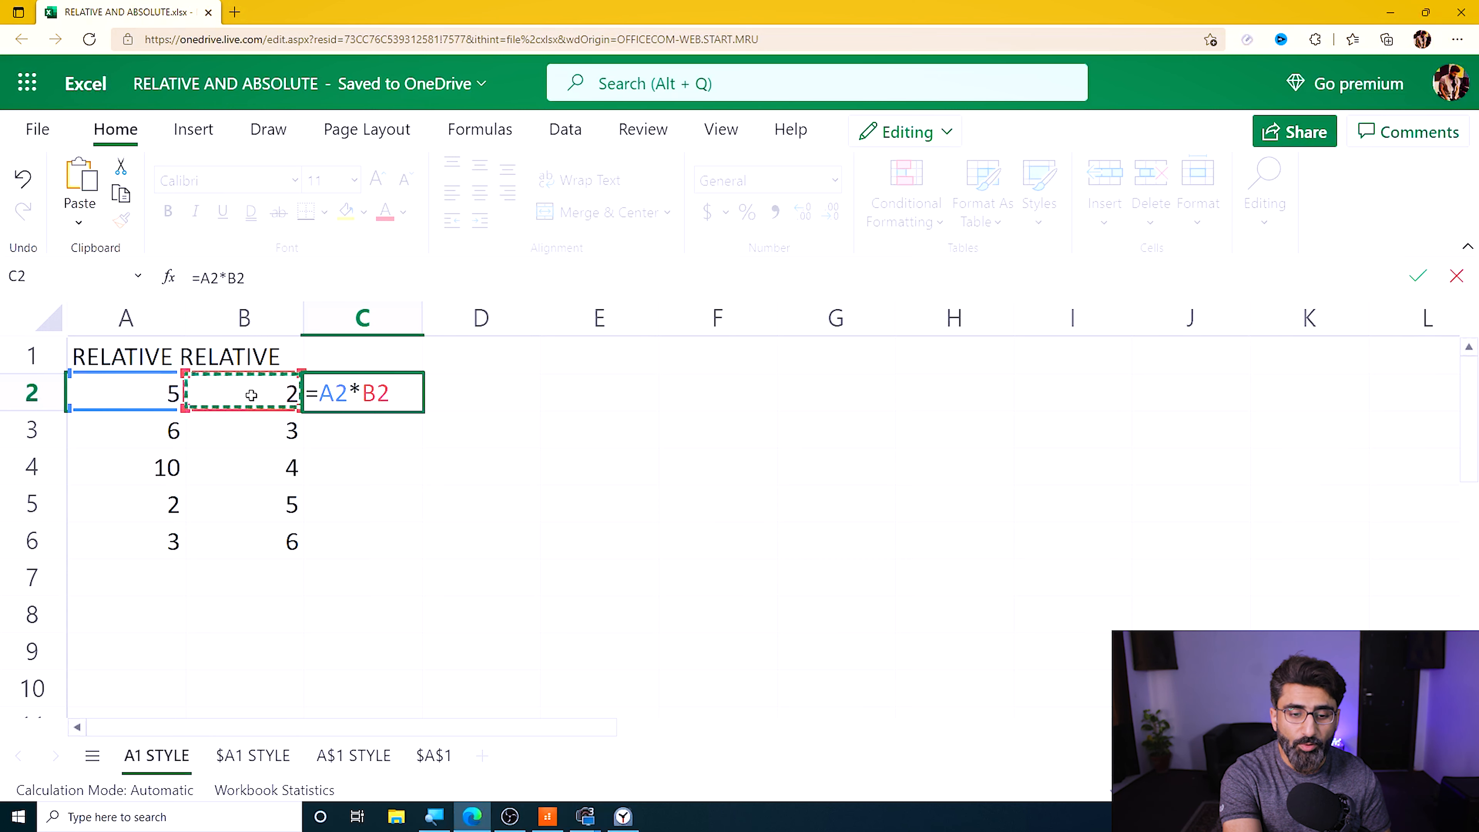
key(Return)
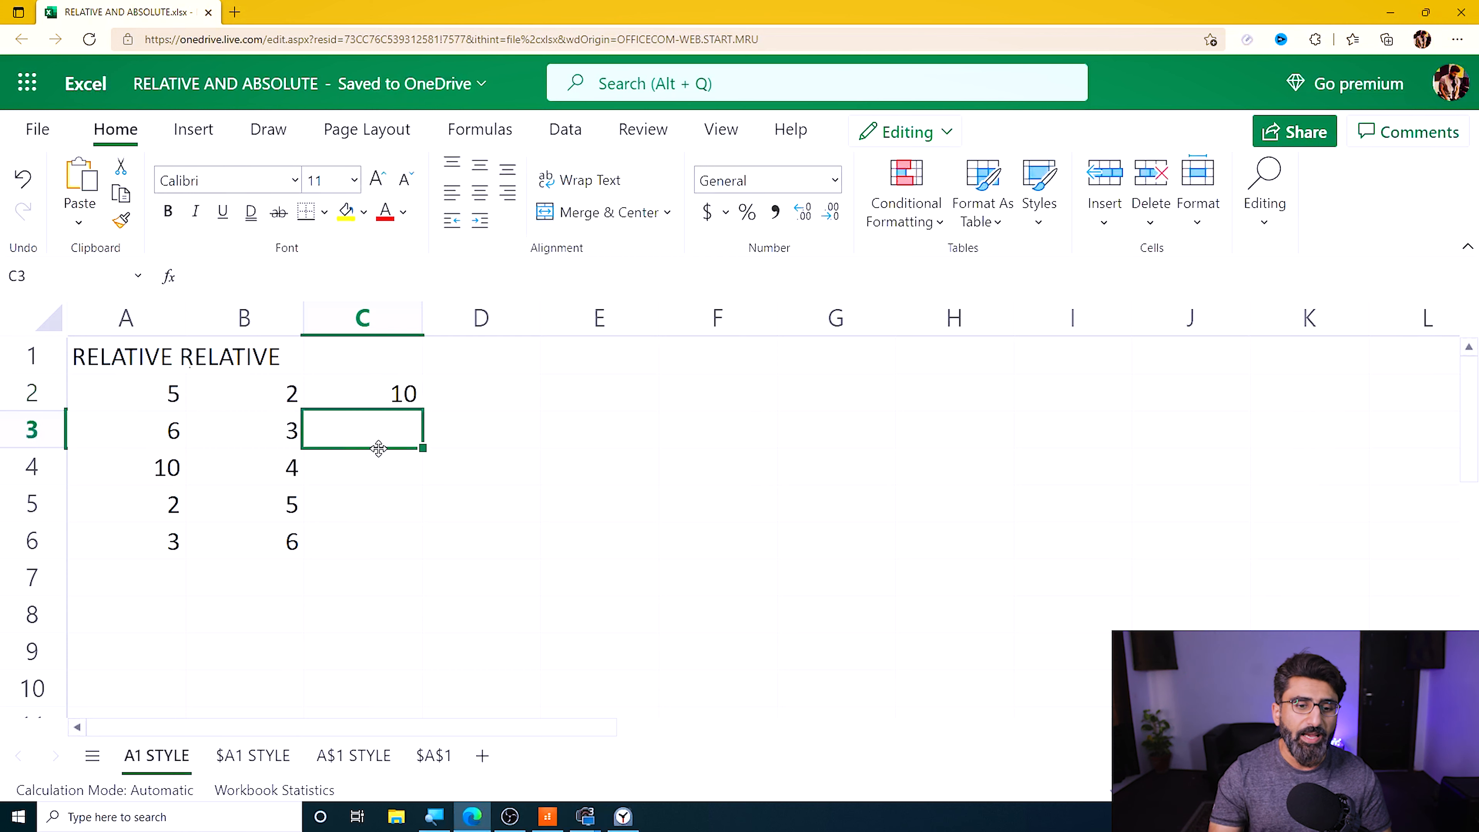
click(395, 388)
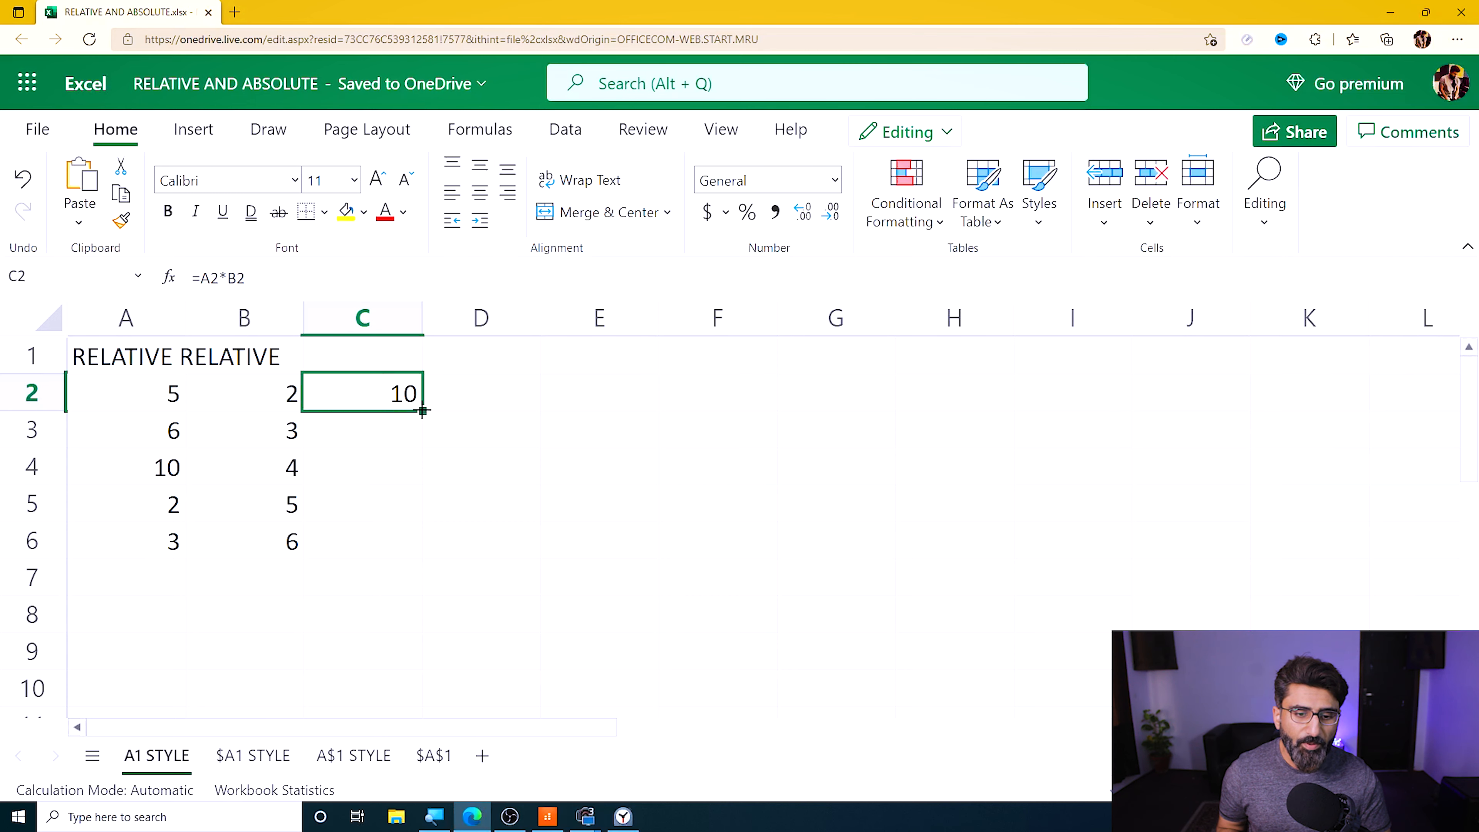
drag(422, 410, 423, 548)
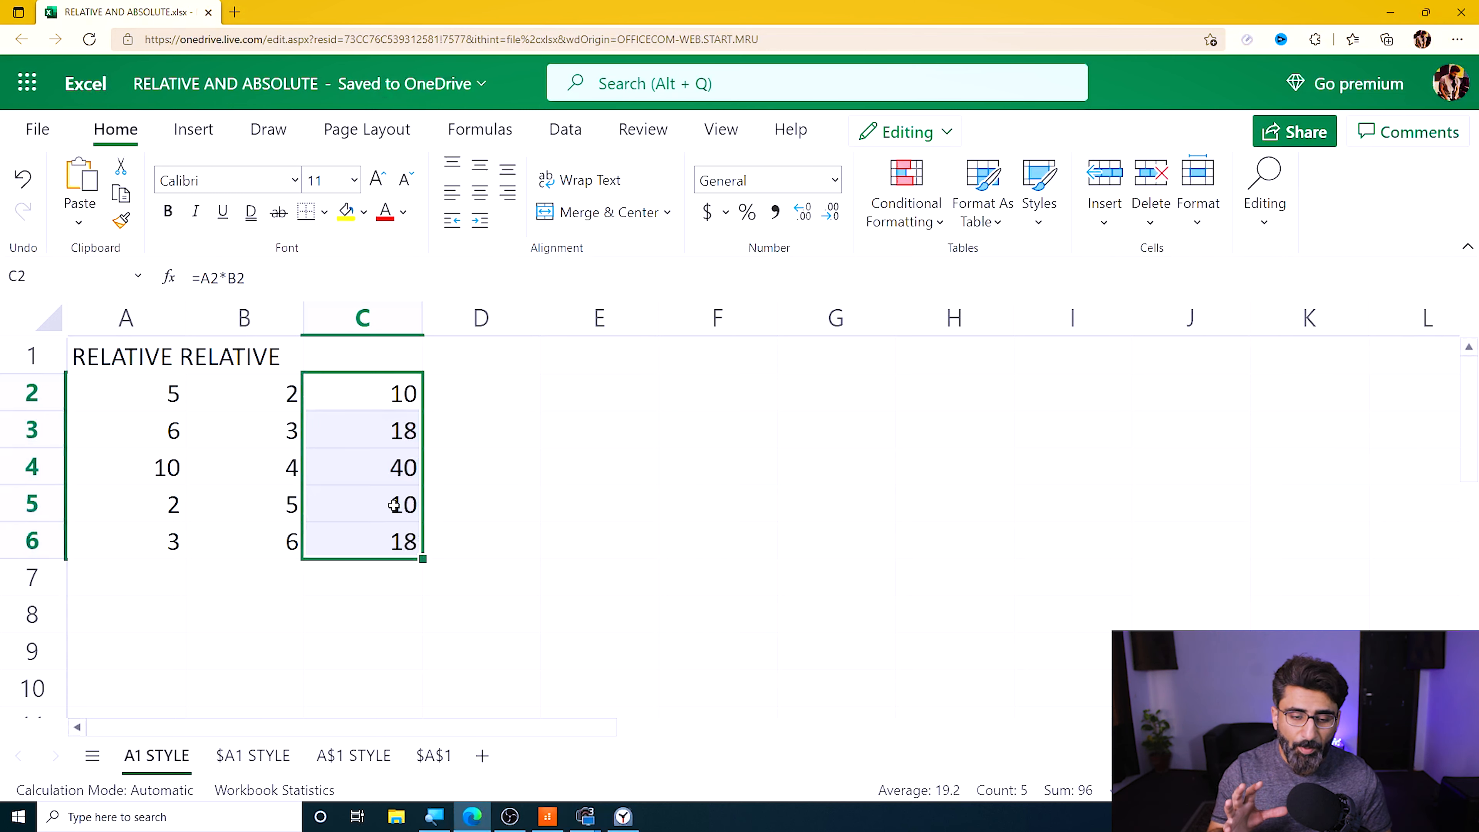
Inspect the formulas in C2, C3 and C4 to see how their row references behave when copied down
click(350, 430)
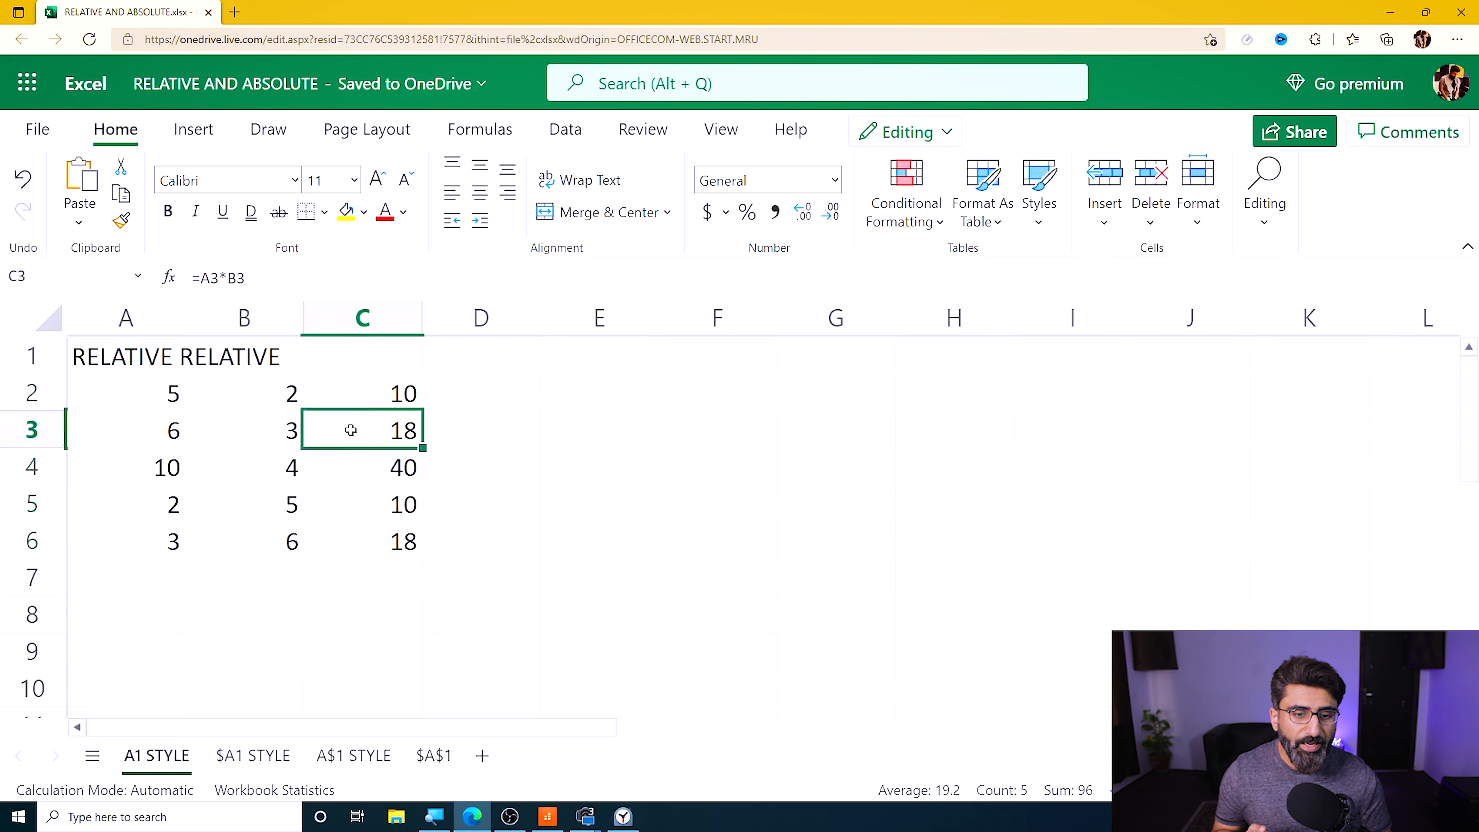
click(373, 393)
double_click(374, 393)
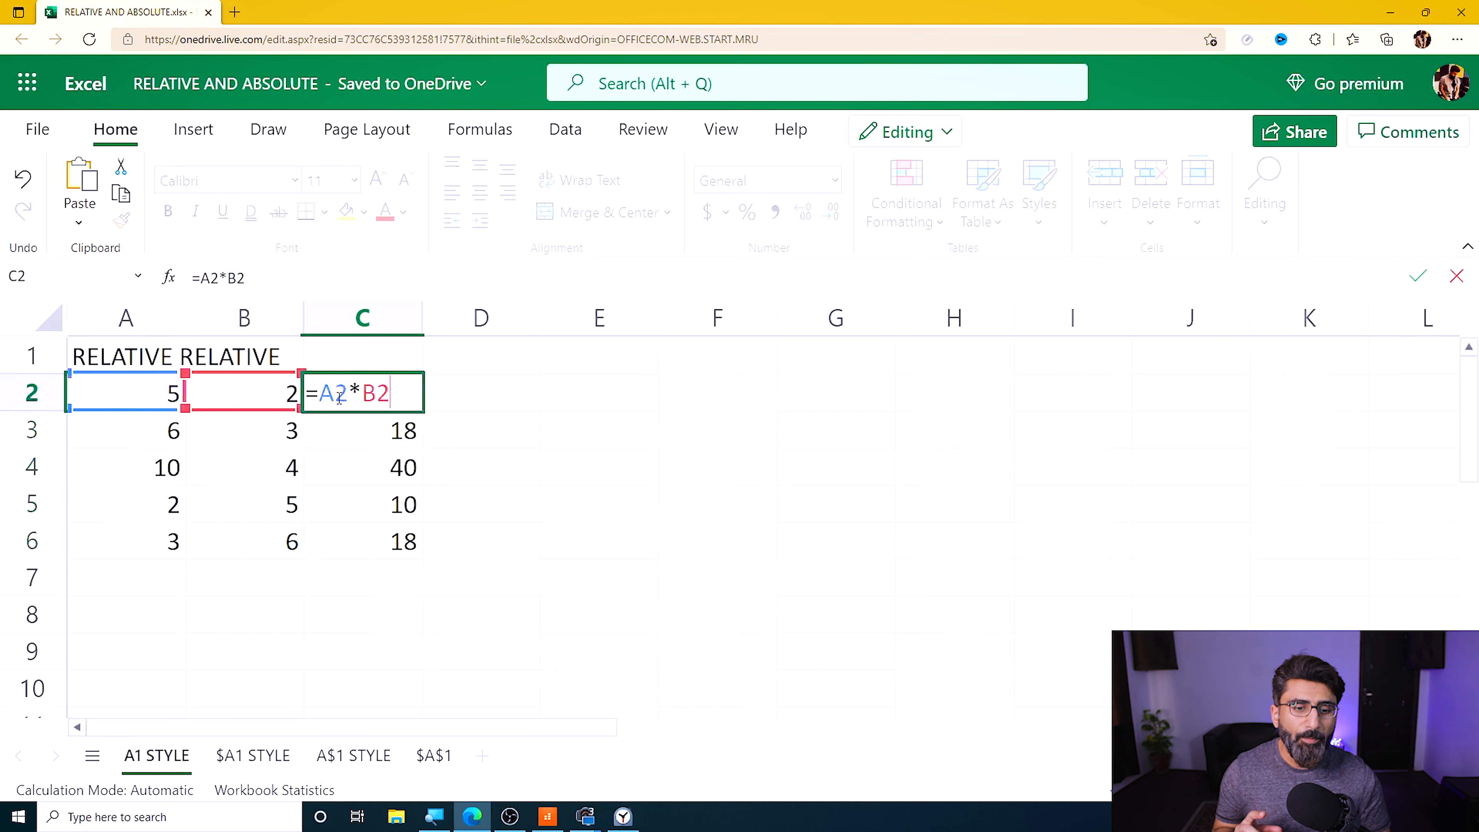
click(346, 429)
double_click(346, 430)
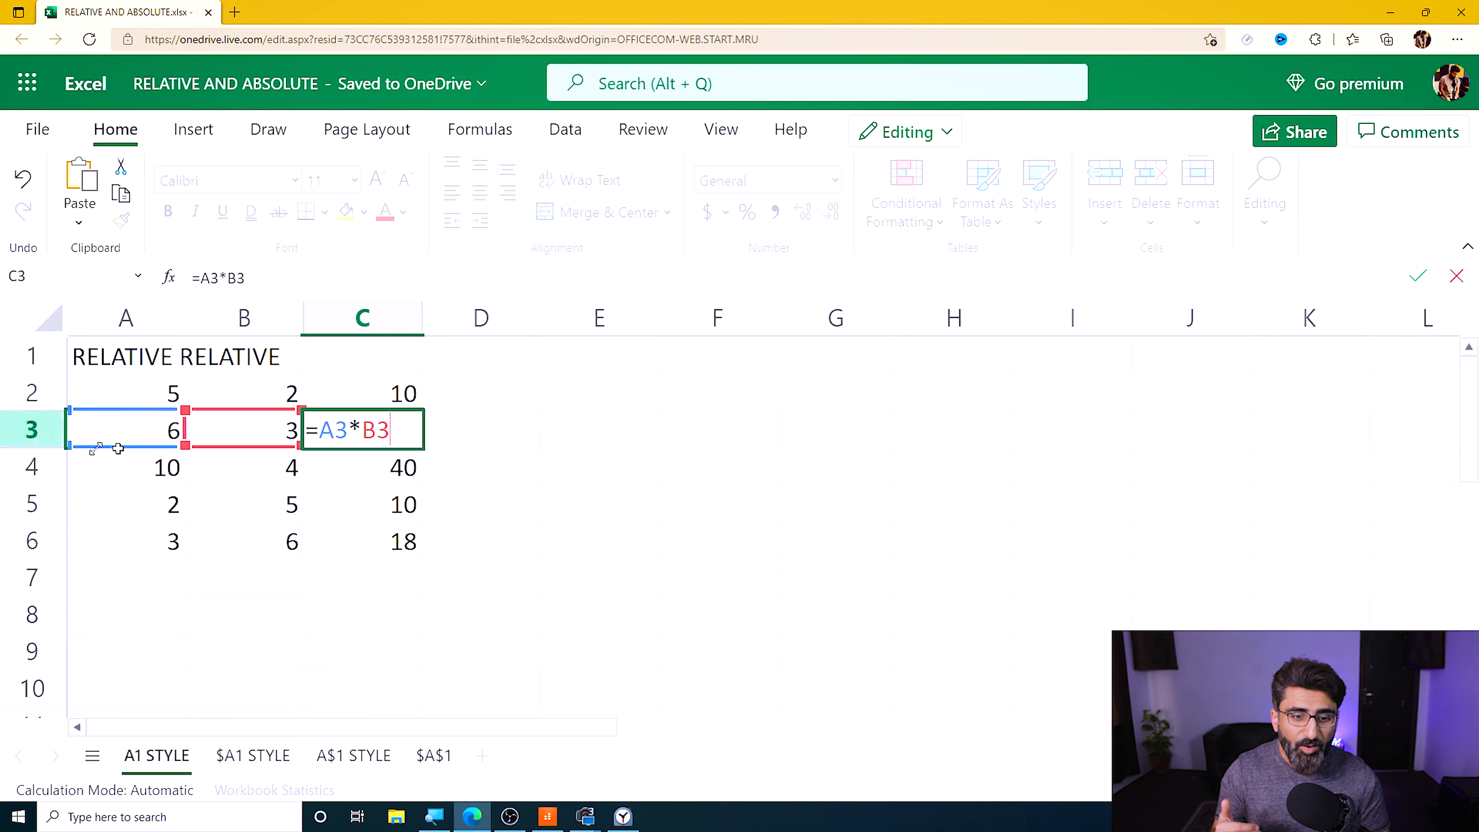
click(362, 469)
double_click(365, 473)
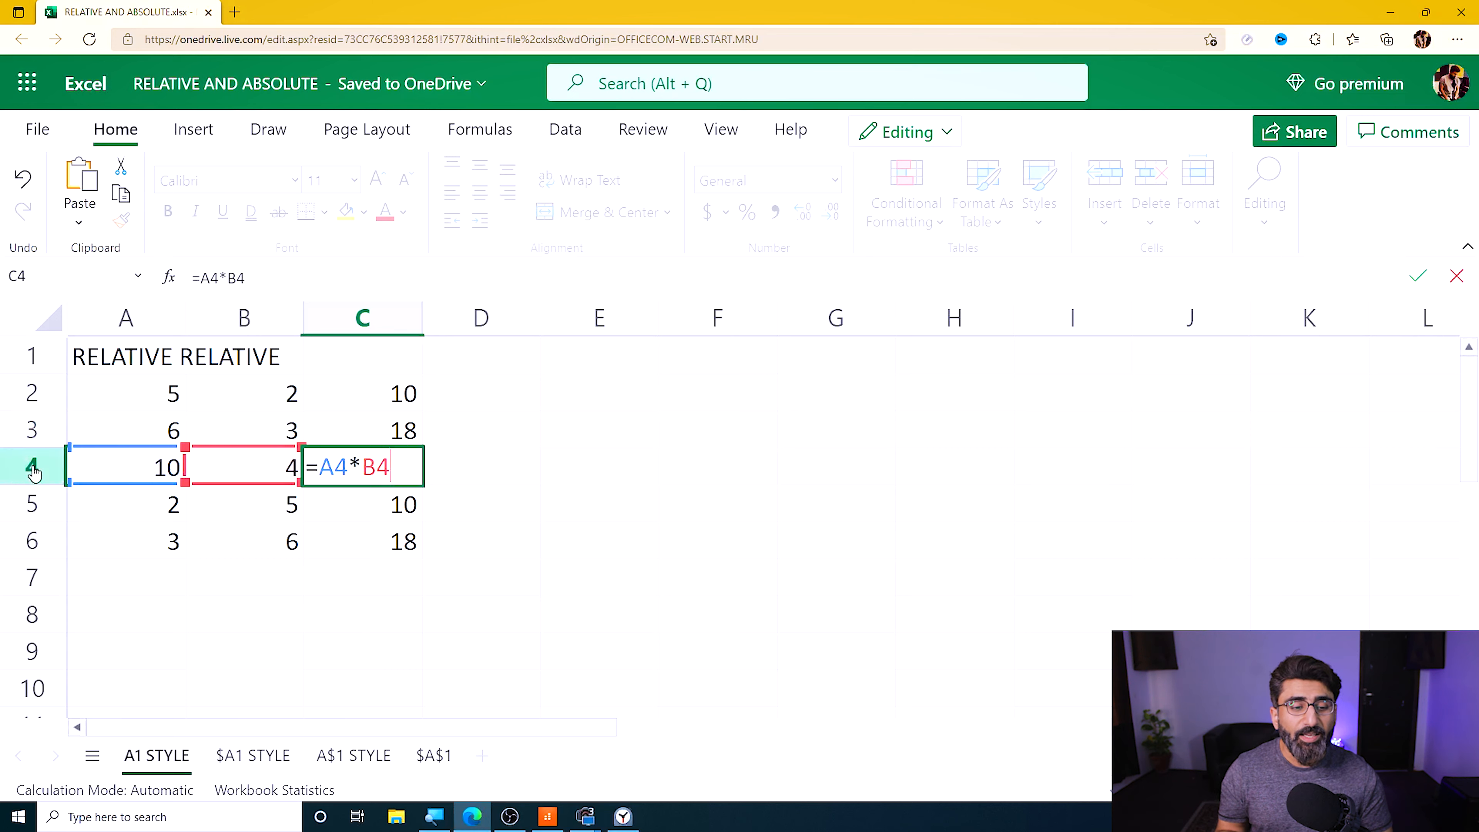
click(561, 531)
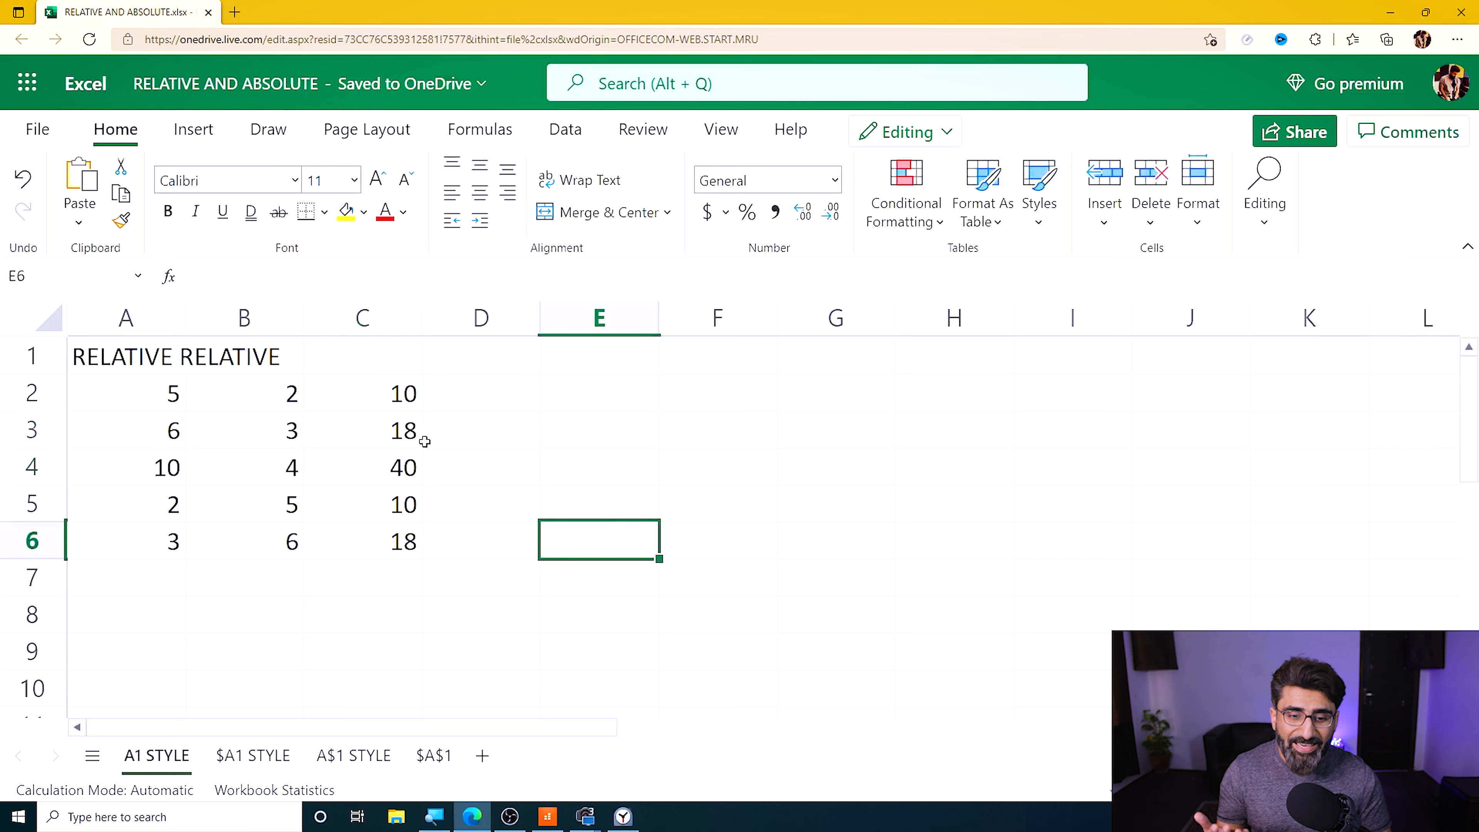
Compare the column and row references in the formulas from C2 down to C5
click(389, 395)
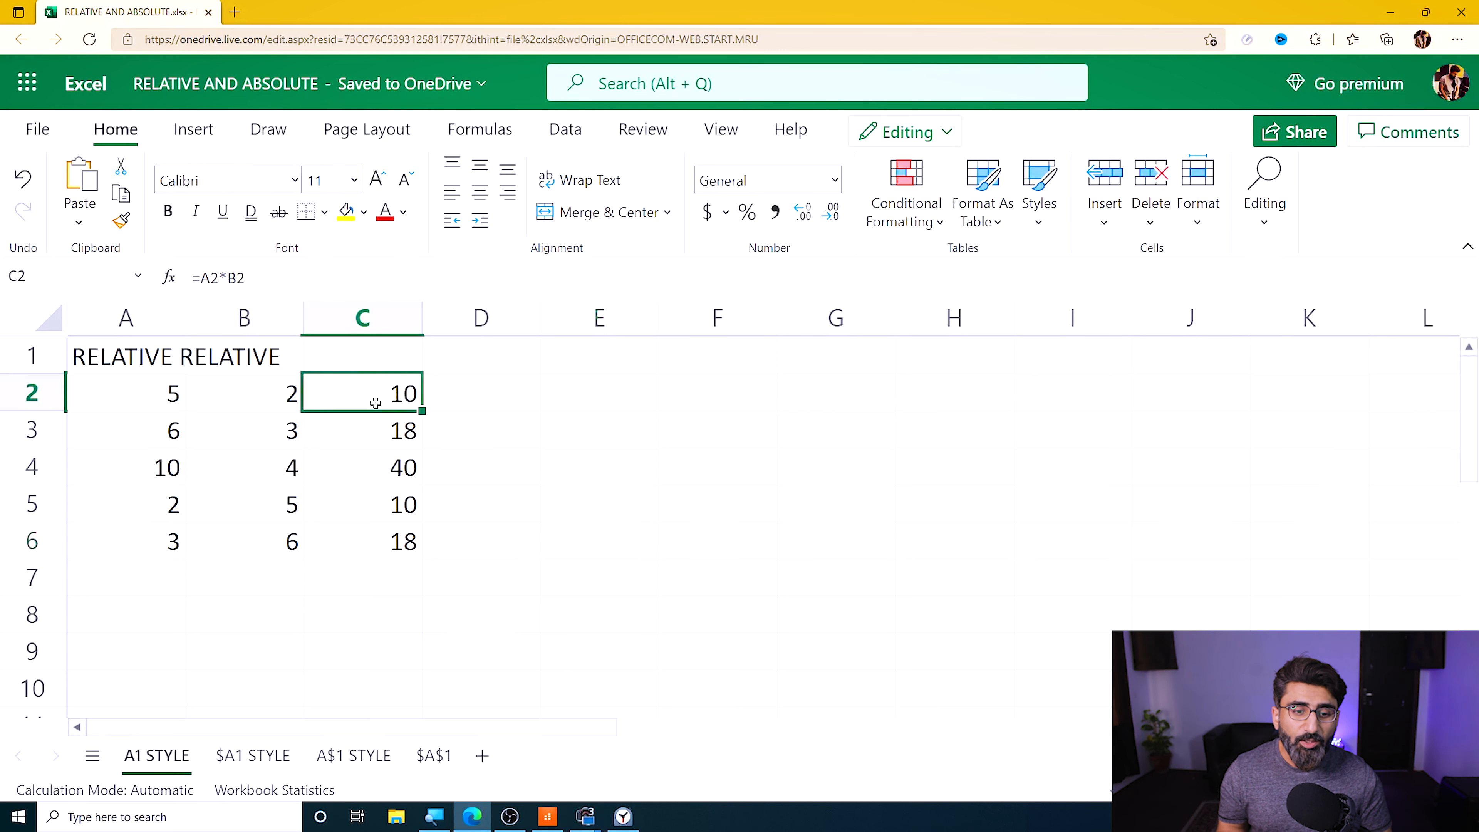
double_click(375, 402)
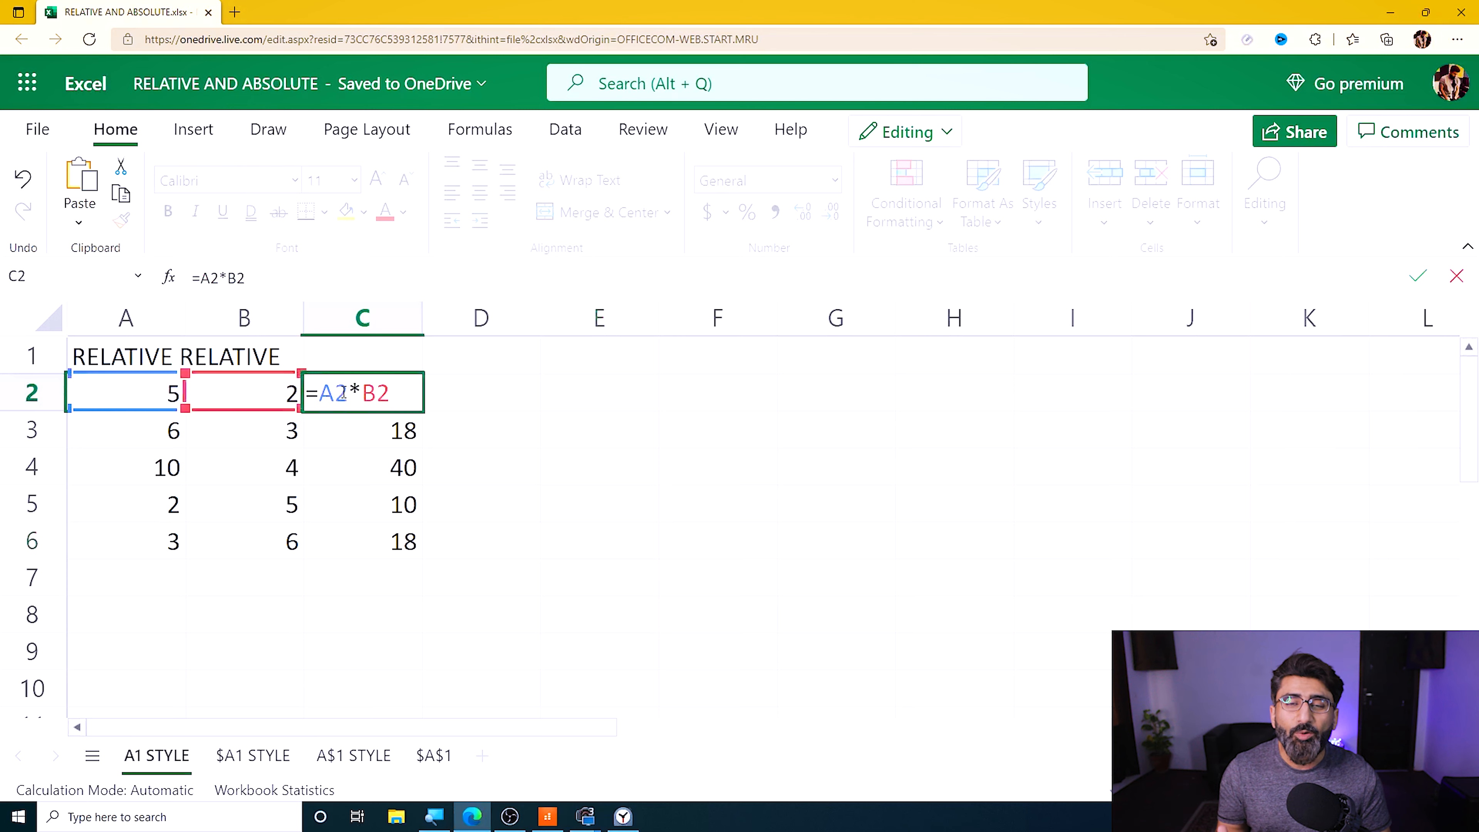
double_click(360, 430)
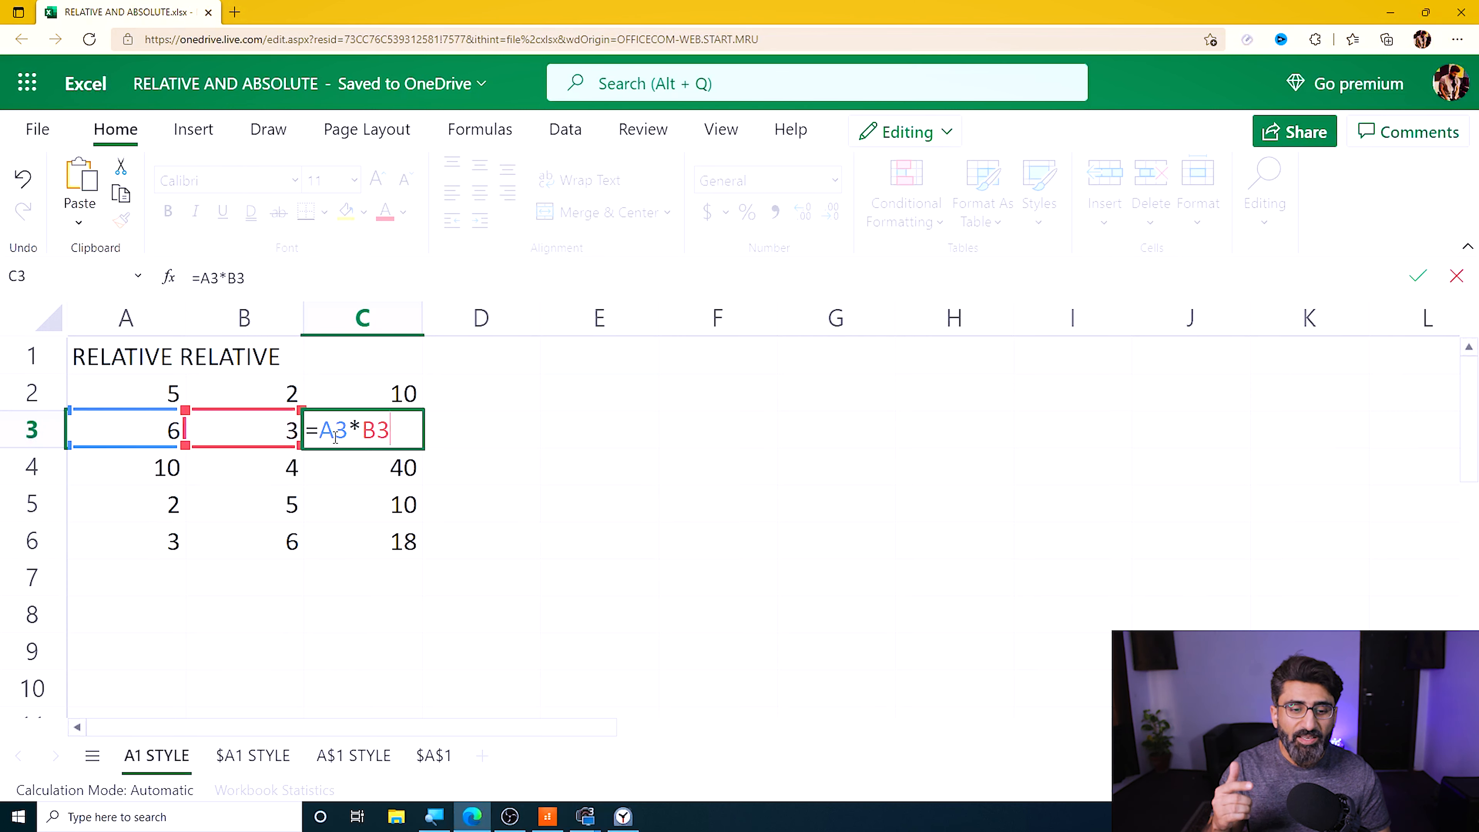
double_click(349, 469)
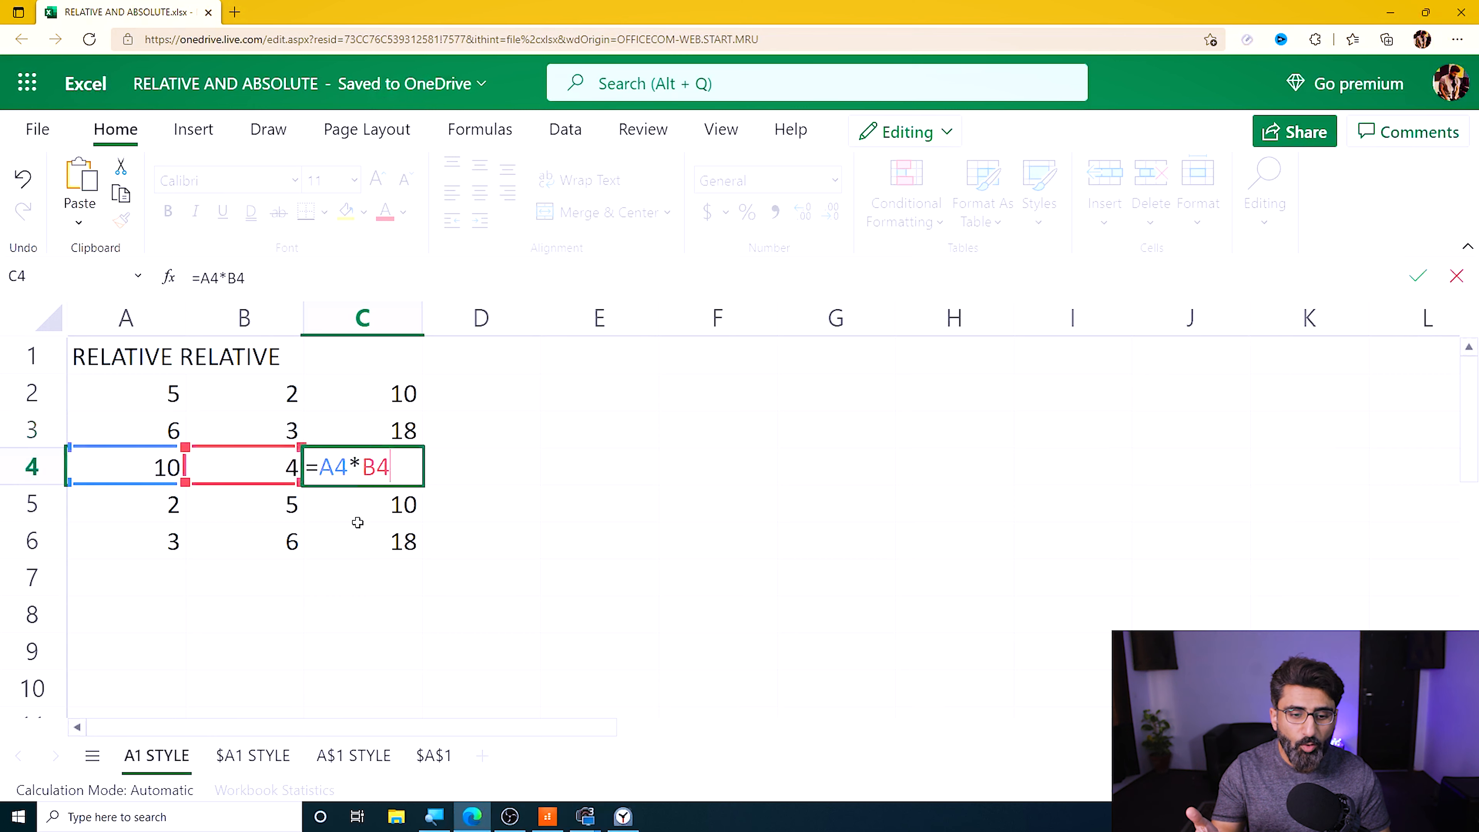
click(355, 506)
double_click(355, 506)
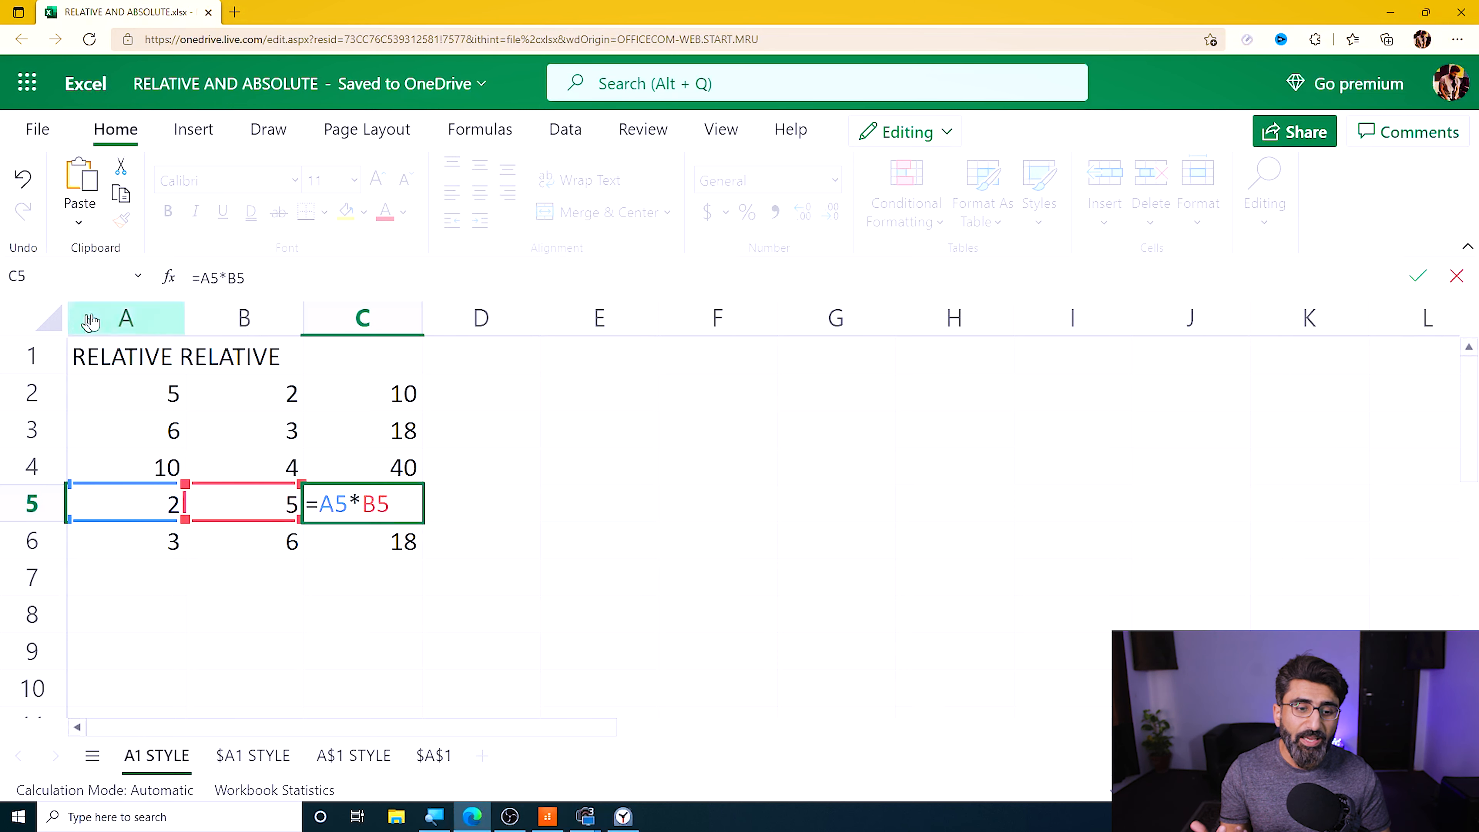
click(116, 359)
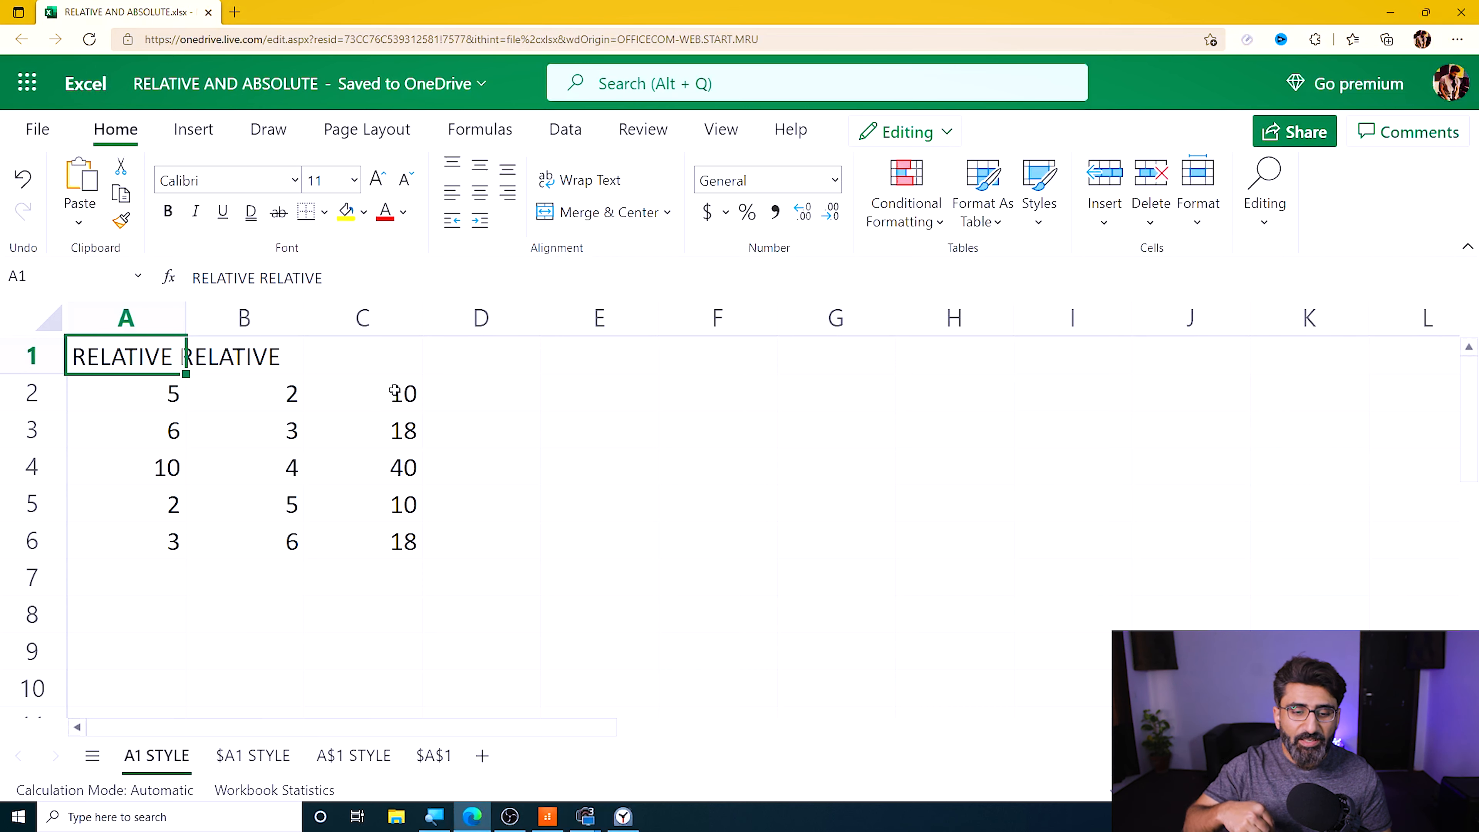
drag(394, 392, 414, 466)
click(472, 546)
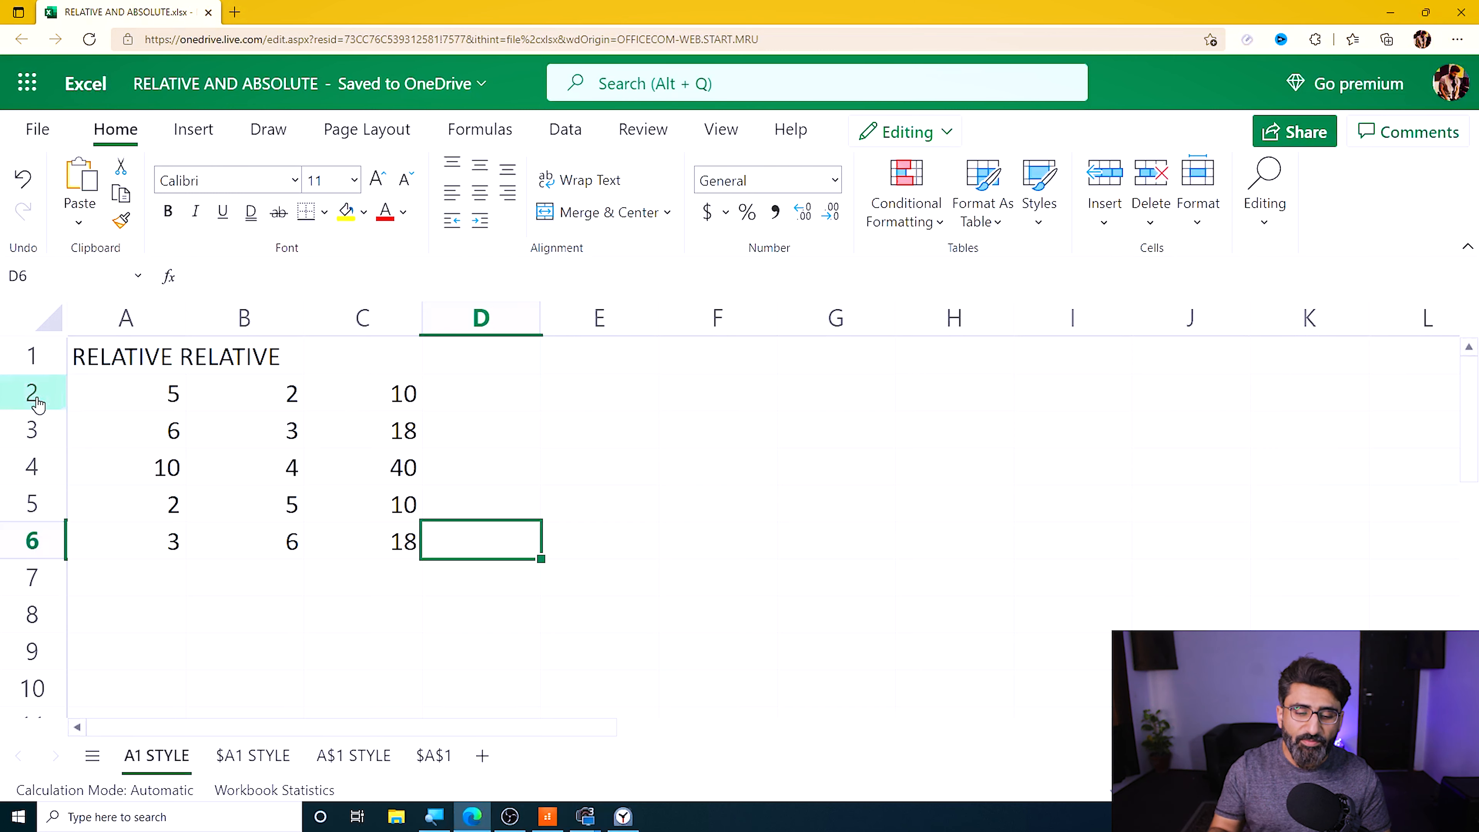
click(645, 453)
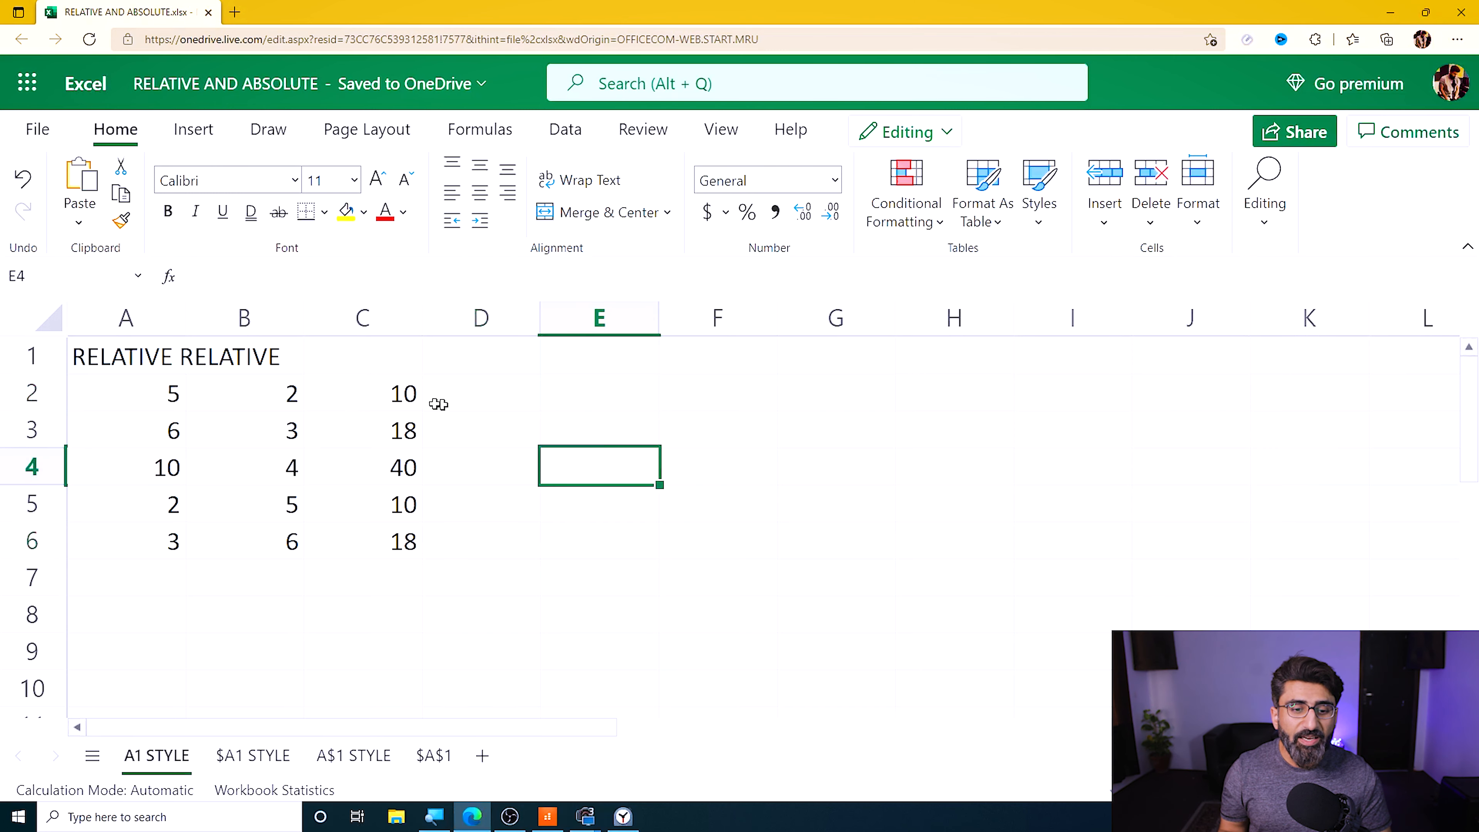
Fill the formula in C2 across row 2 through G2
click(383, 392)
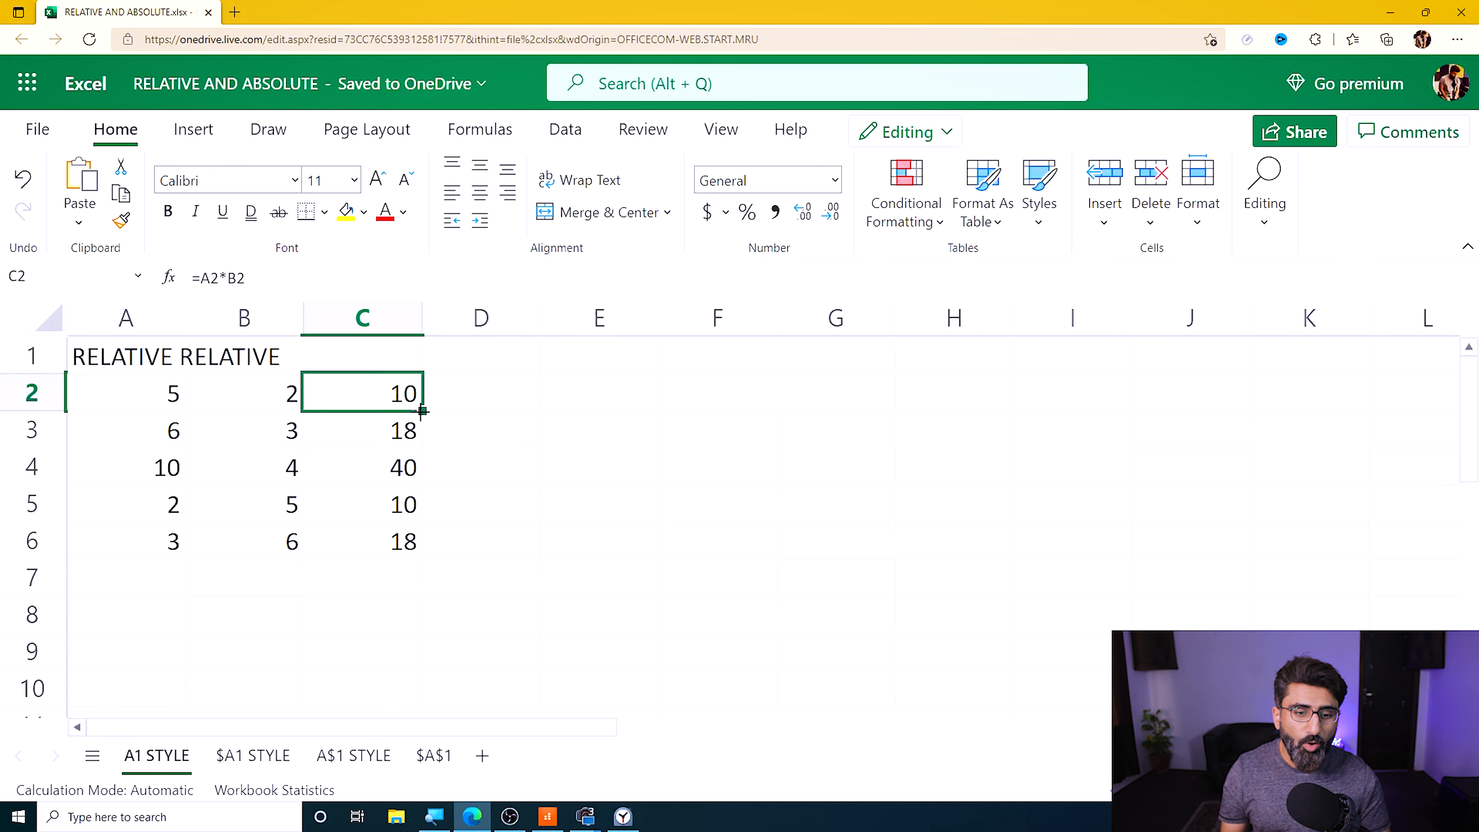
drag(422, 411, 792, 416)
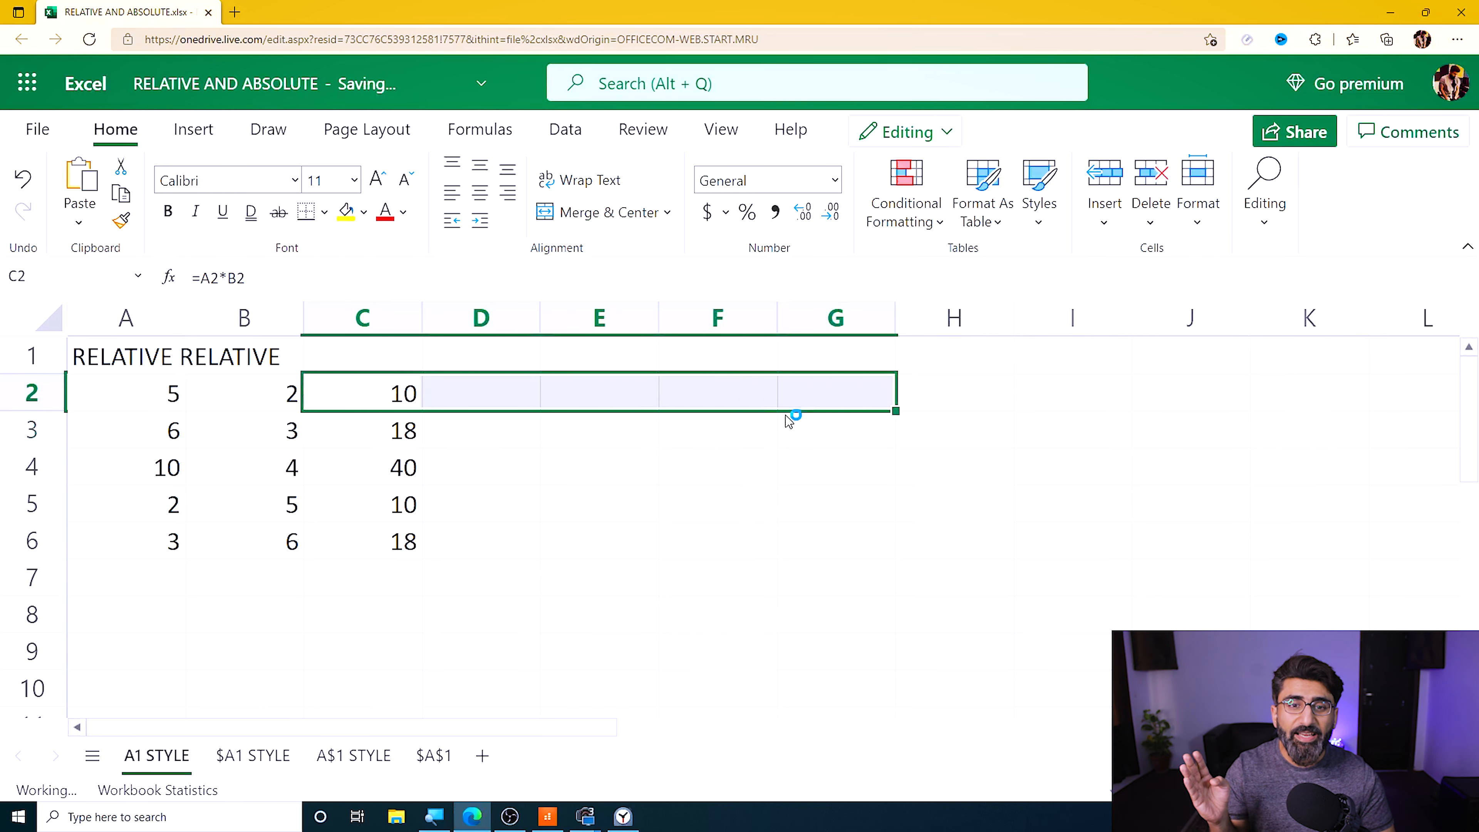
click(555, 464)
Compare the formula in C2 with its copies in D2 and E2, checking the column references
double_click(388, 402)
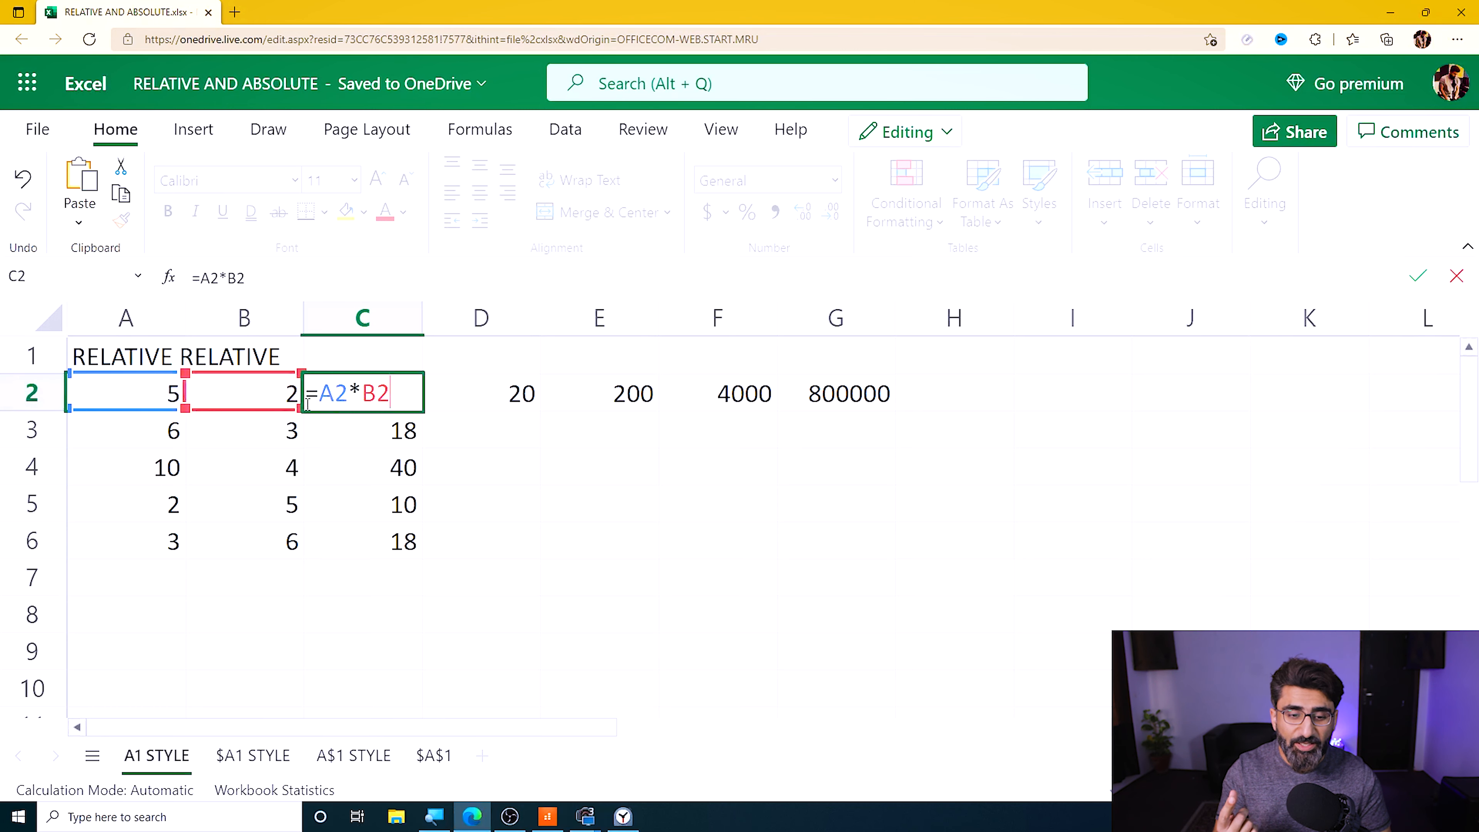
click(521, 434)
click(407, 399)
click(518, 396)
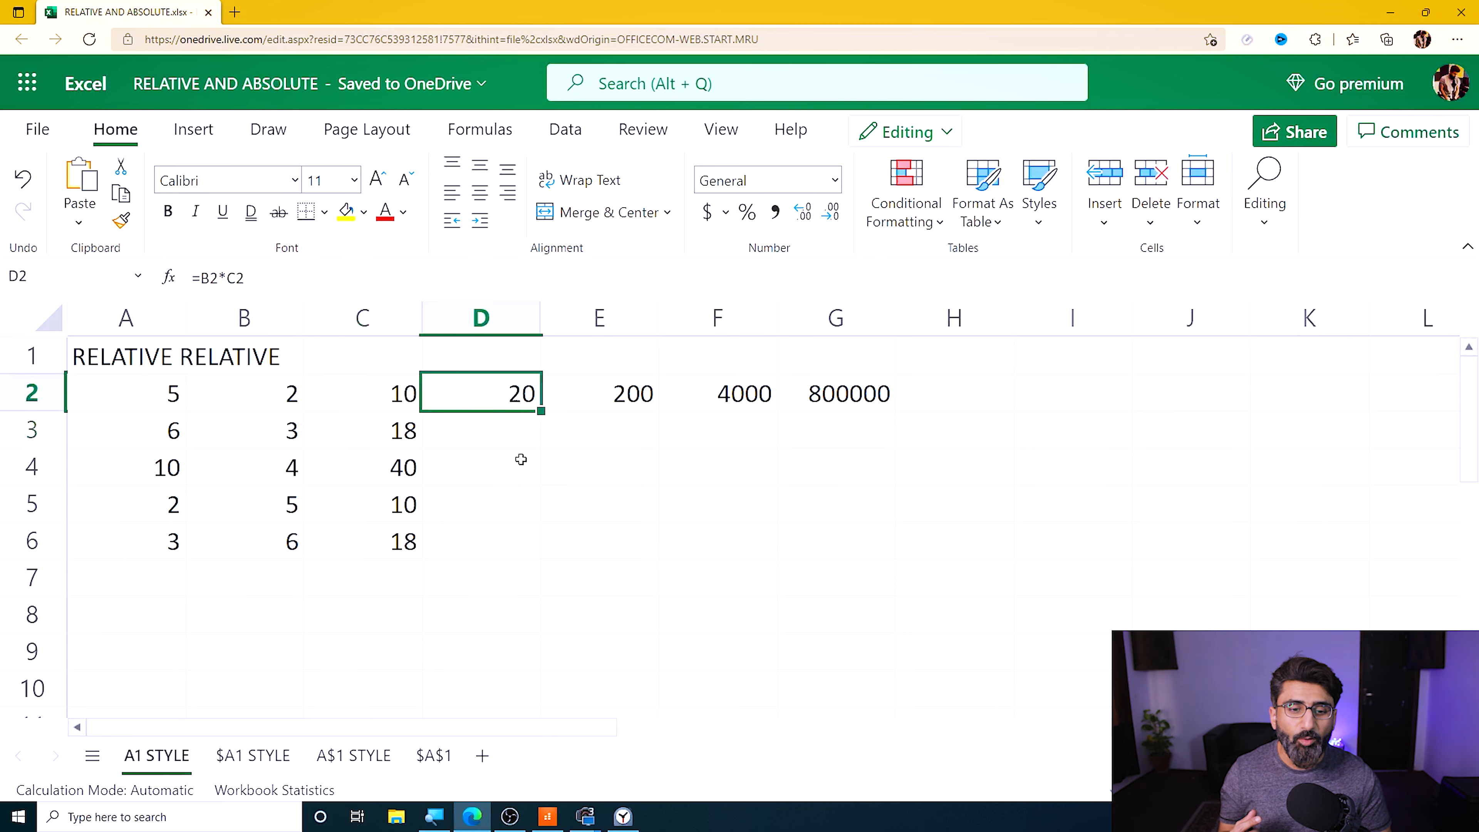
double_click(500, 396)
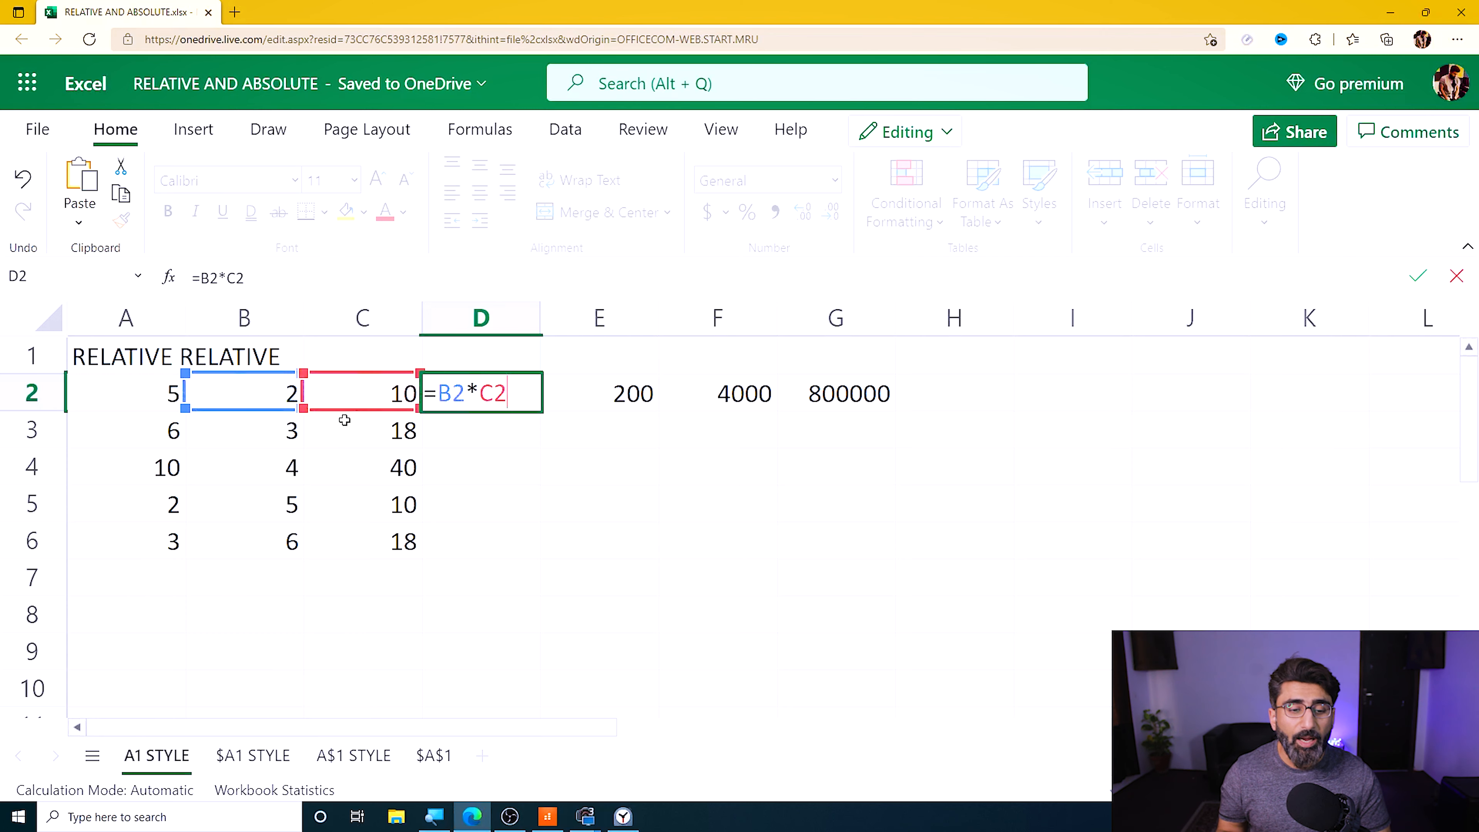
key(Return)
key(Return)
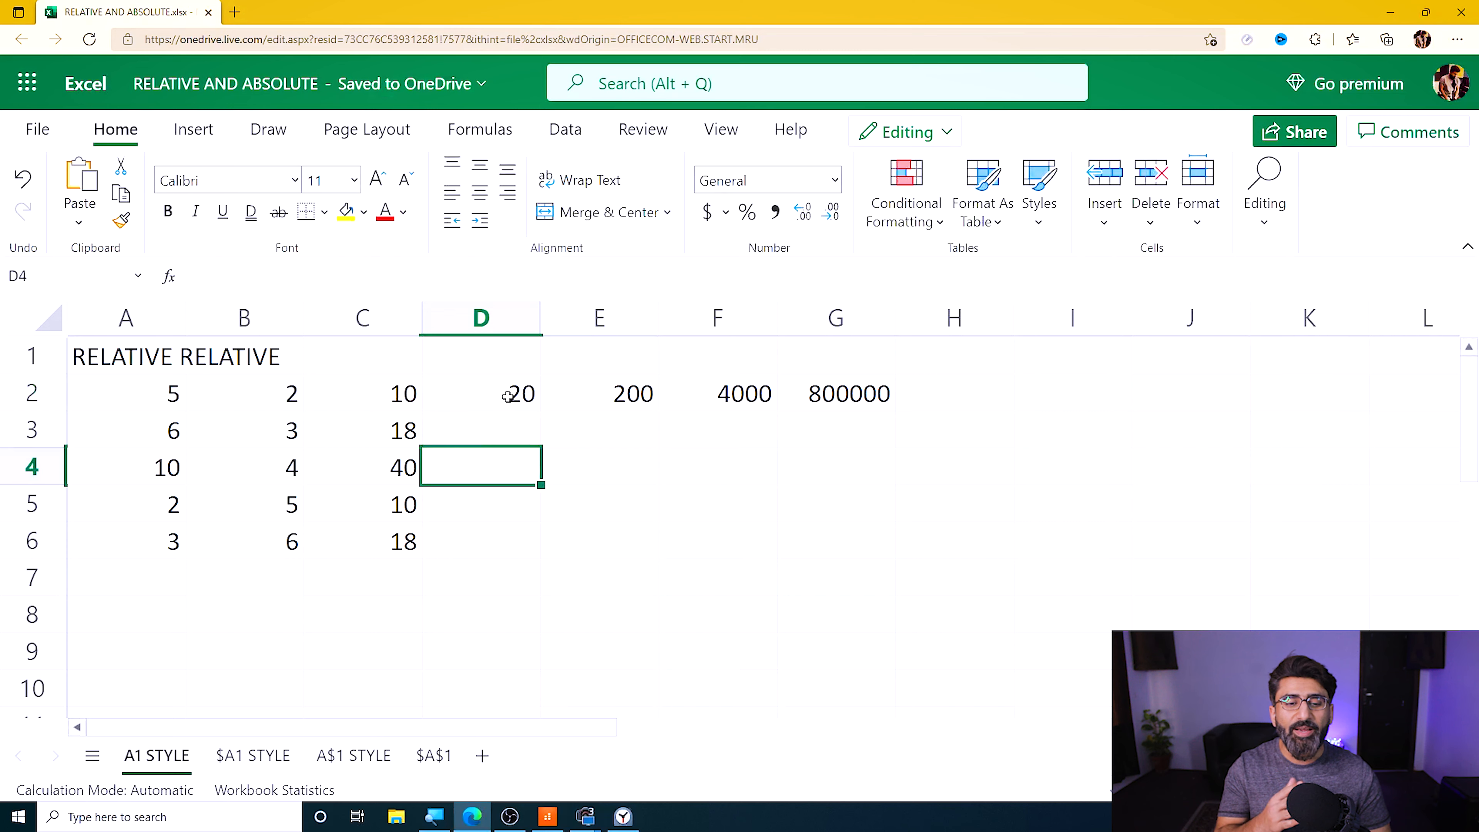
click(593, 394)
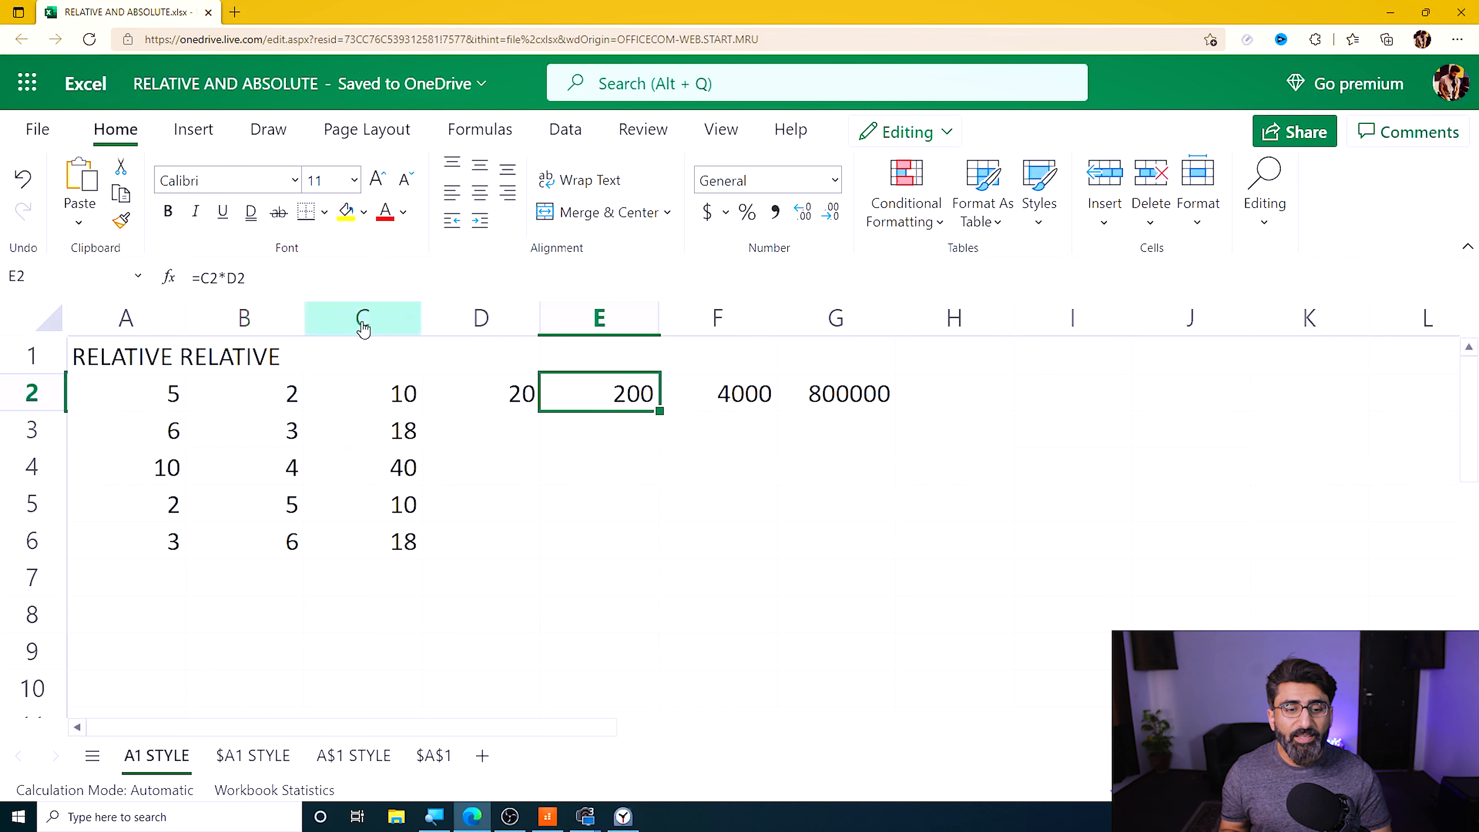
click(594, 493)
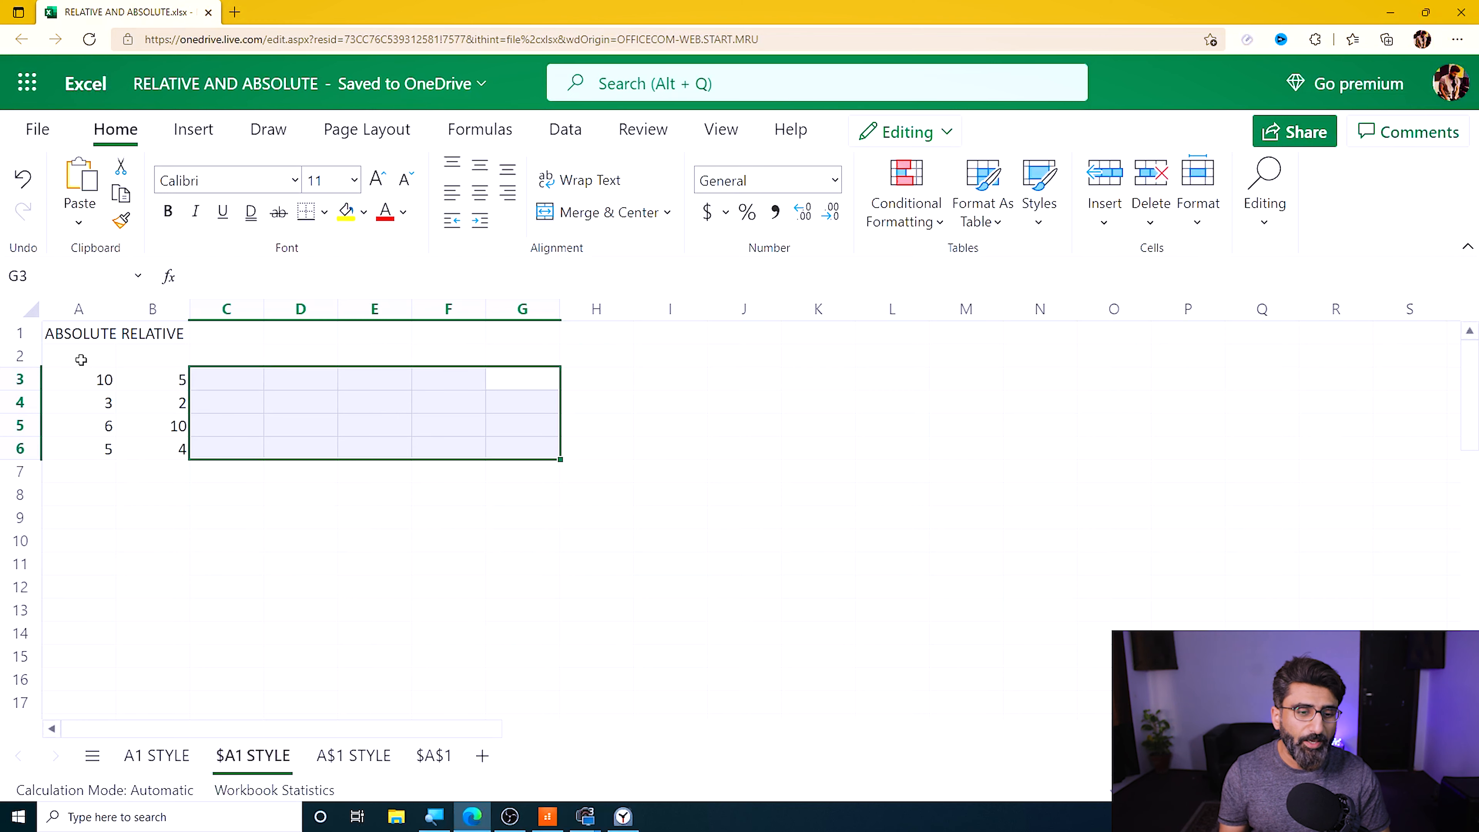
Go through columns A to E one by one on the $A1 STYLE sheet
click(80, 312)
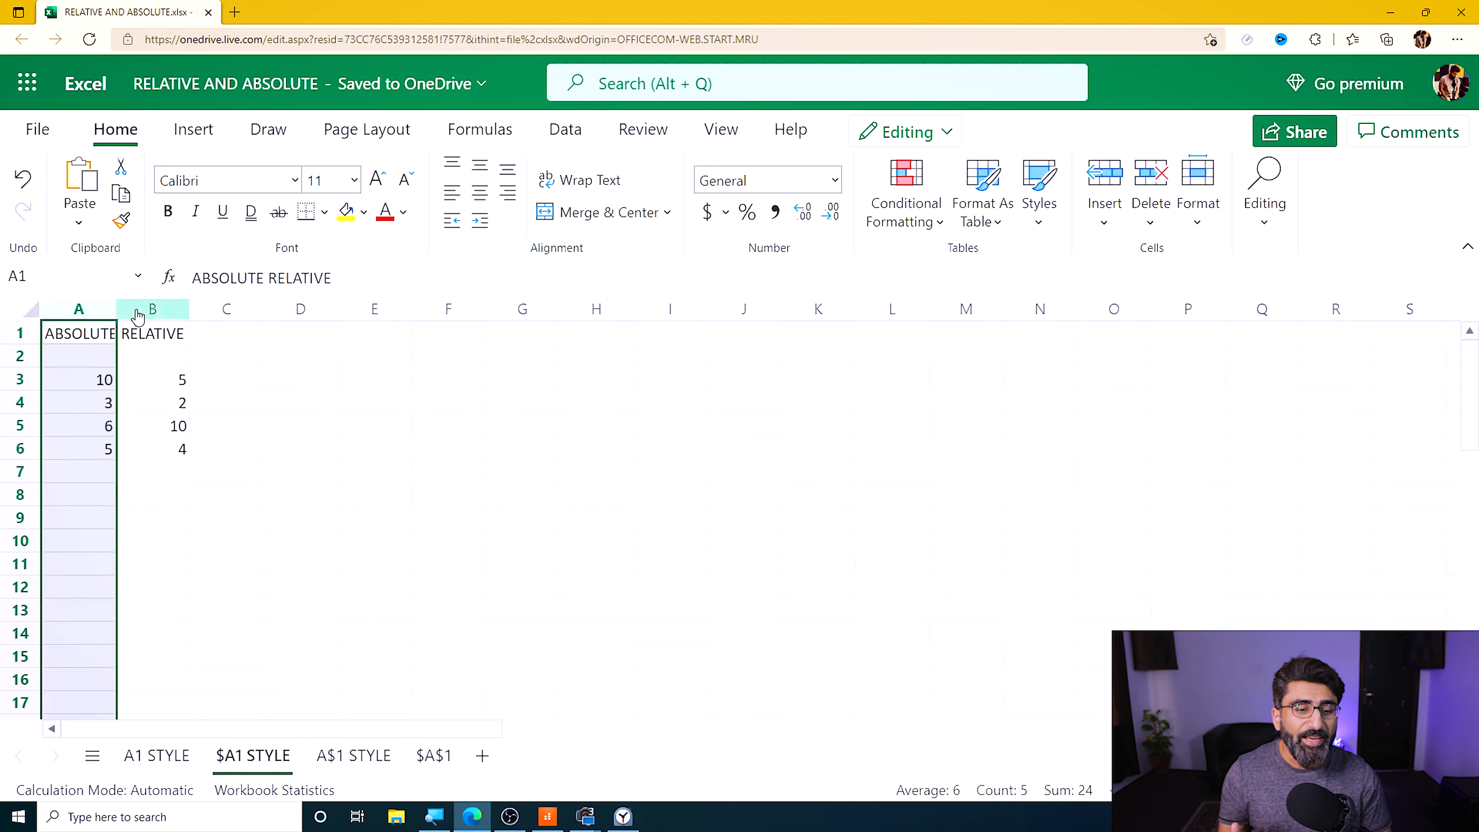
click(152, 311)
click(226, 312)
click(294, 309)
click(357, 318)
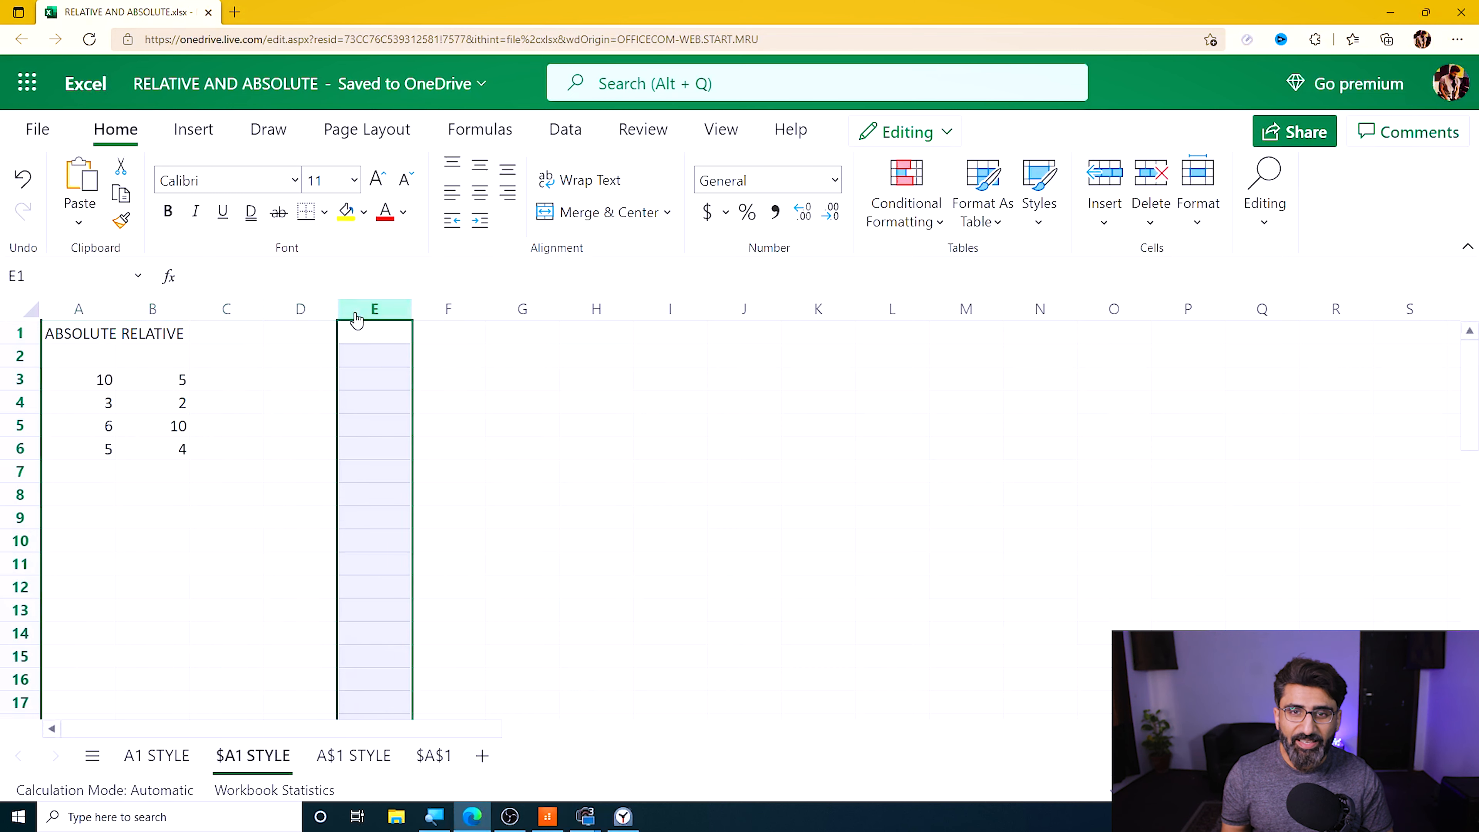
Enter the formula =A3*B3 in C3 of the $A1 STYLE sheet
click(108, 434)
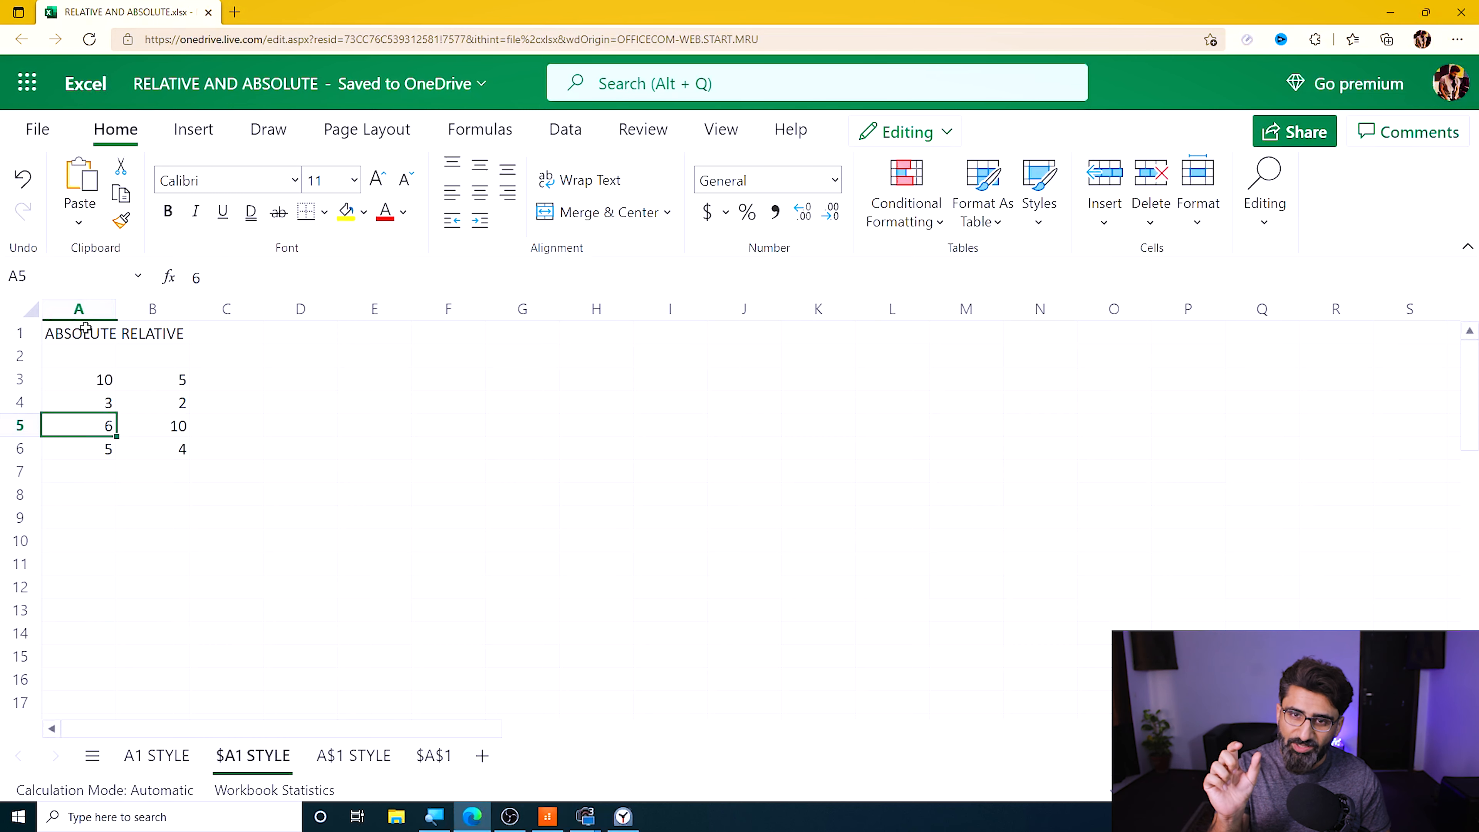
click(234, 378)
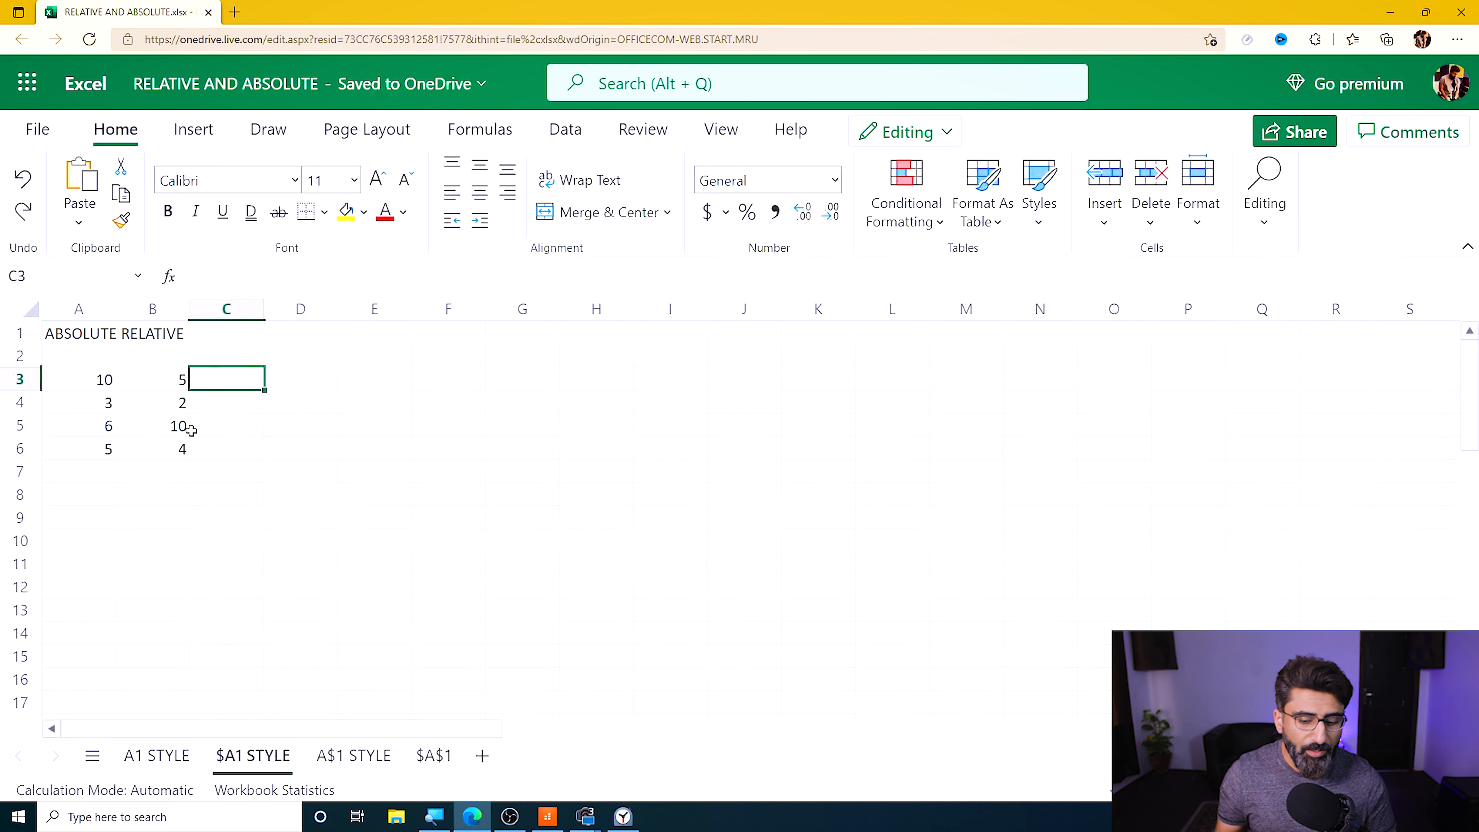
text(=)
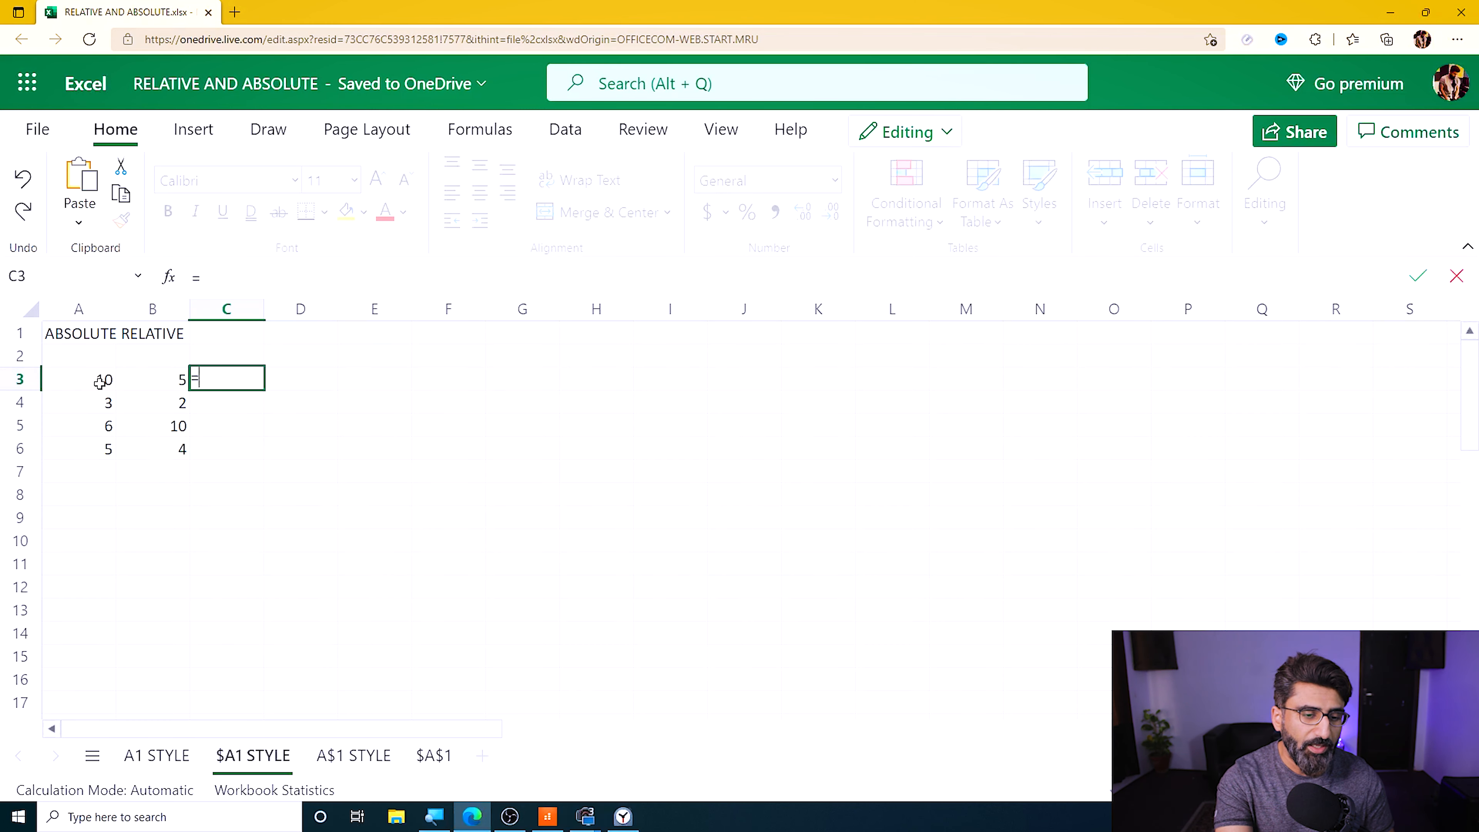
click(100, 382)
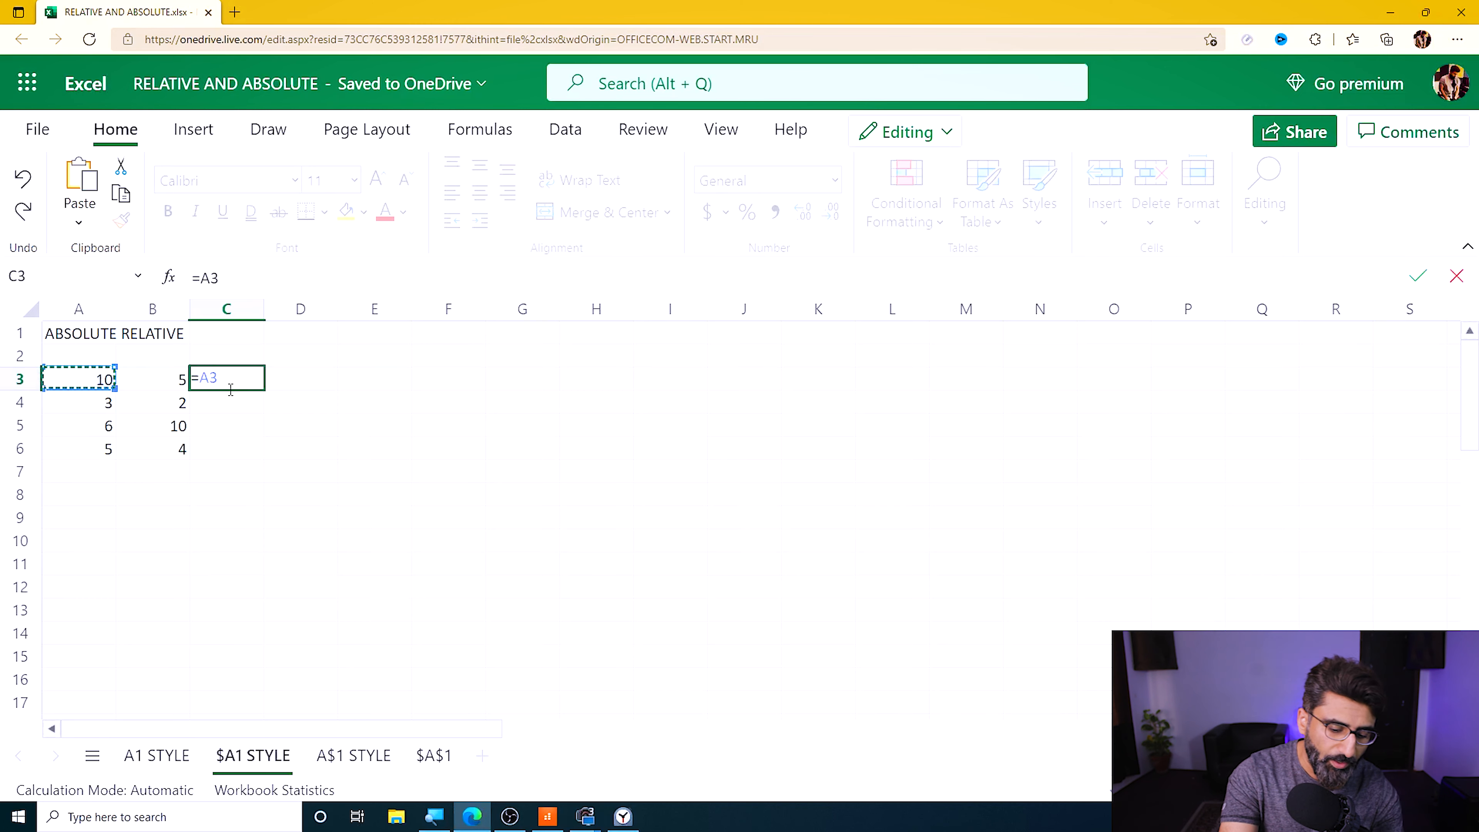
text(*)
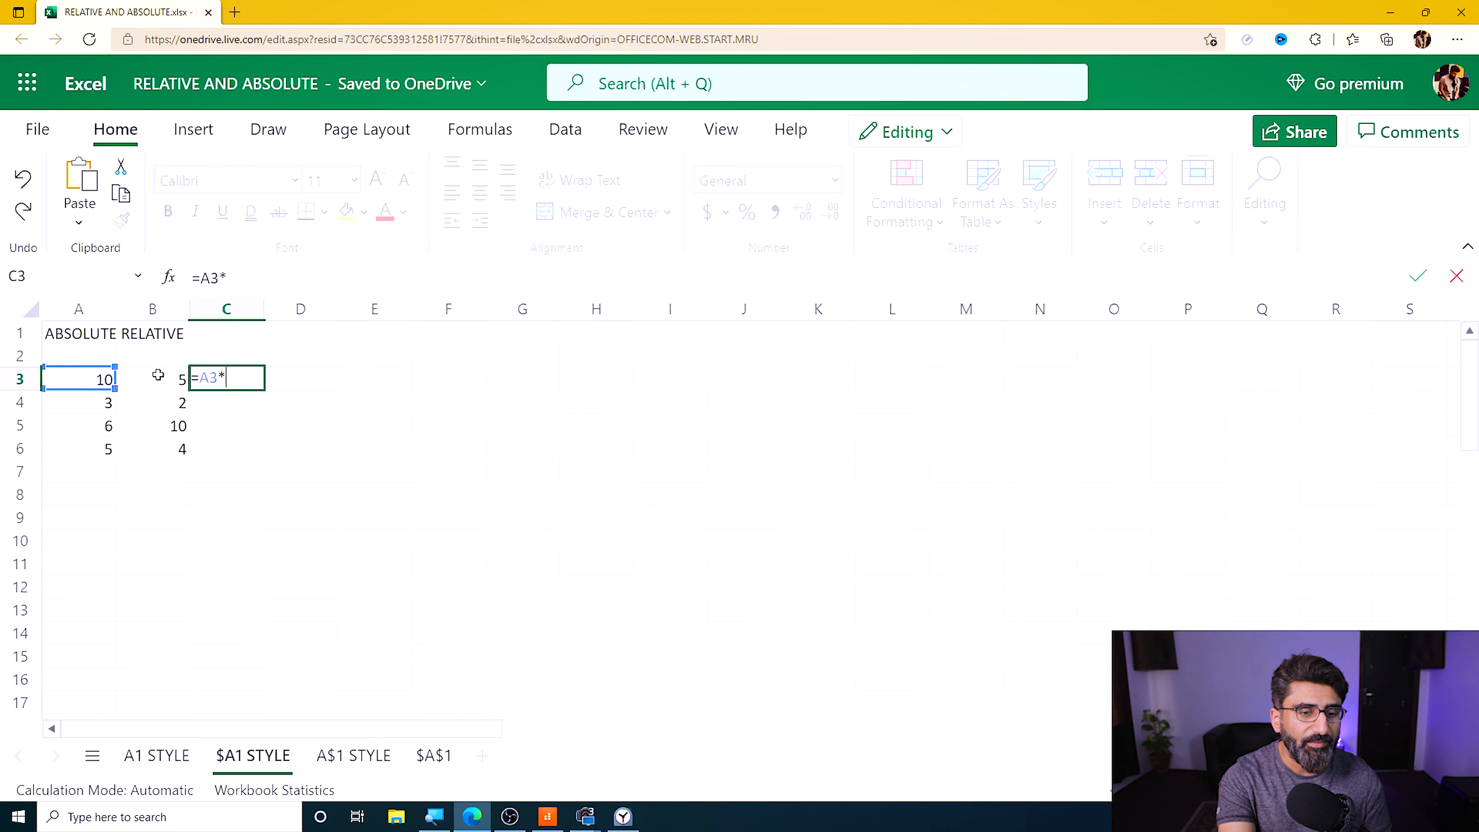
click(169, 380)
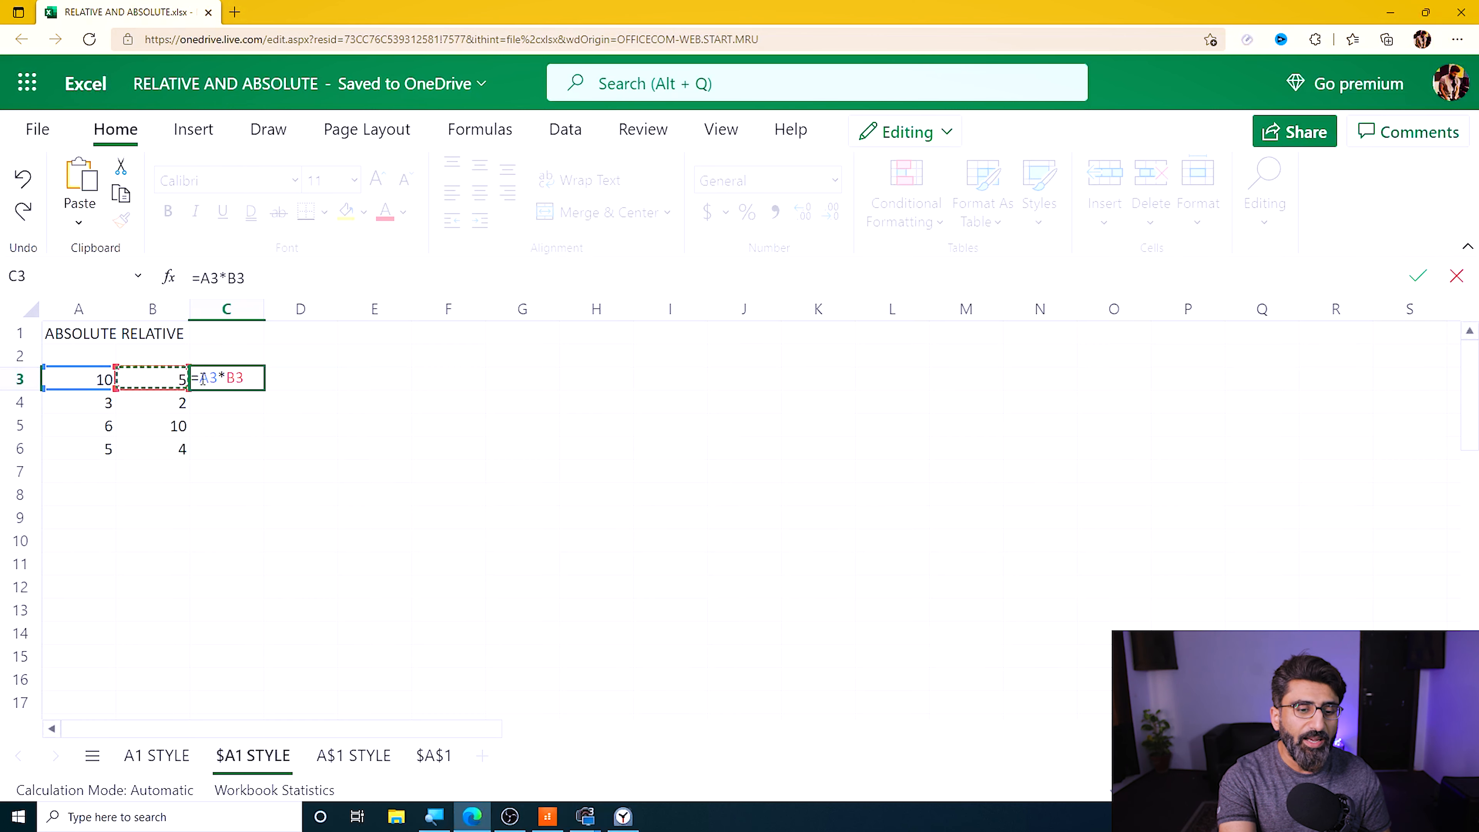
Make the column references in the C3 formula absolute as =$A3*$B3 and commit it
drag(247, 379, 204, 380)
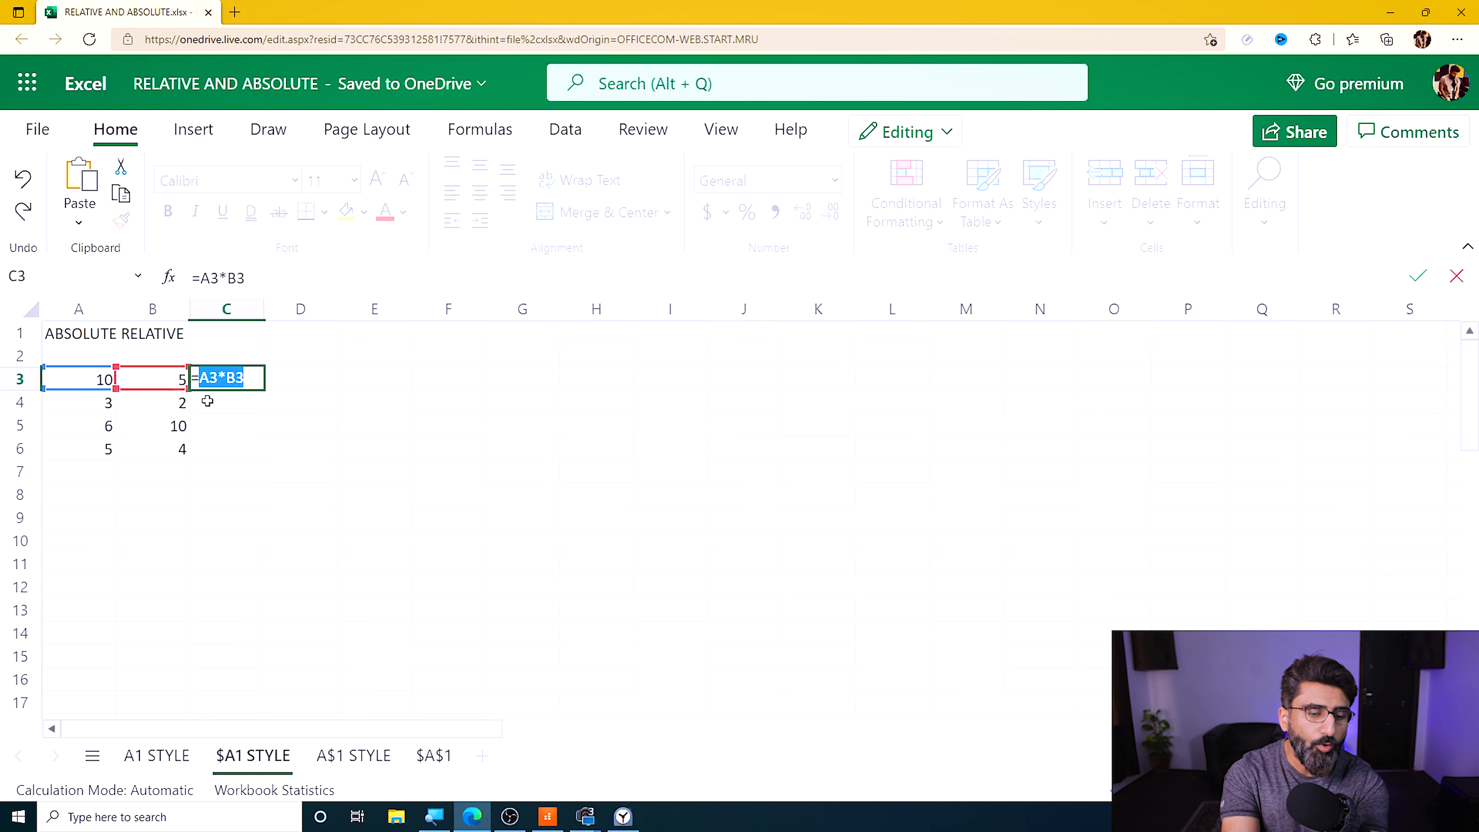
key(F4)
key(F4)
key(F4)
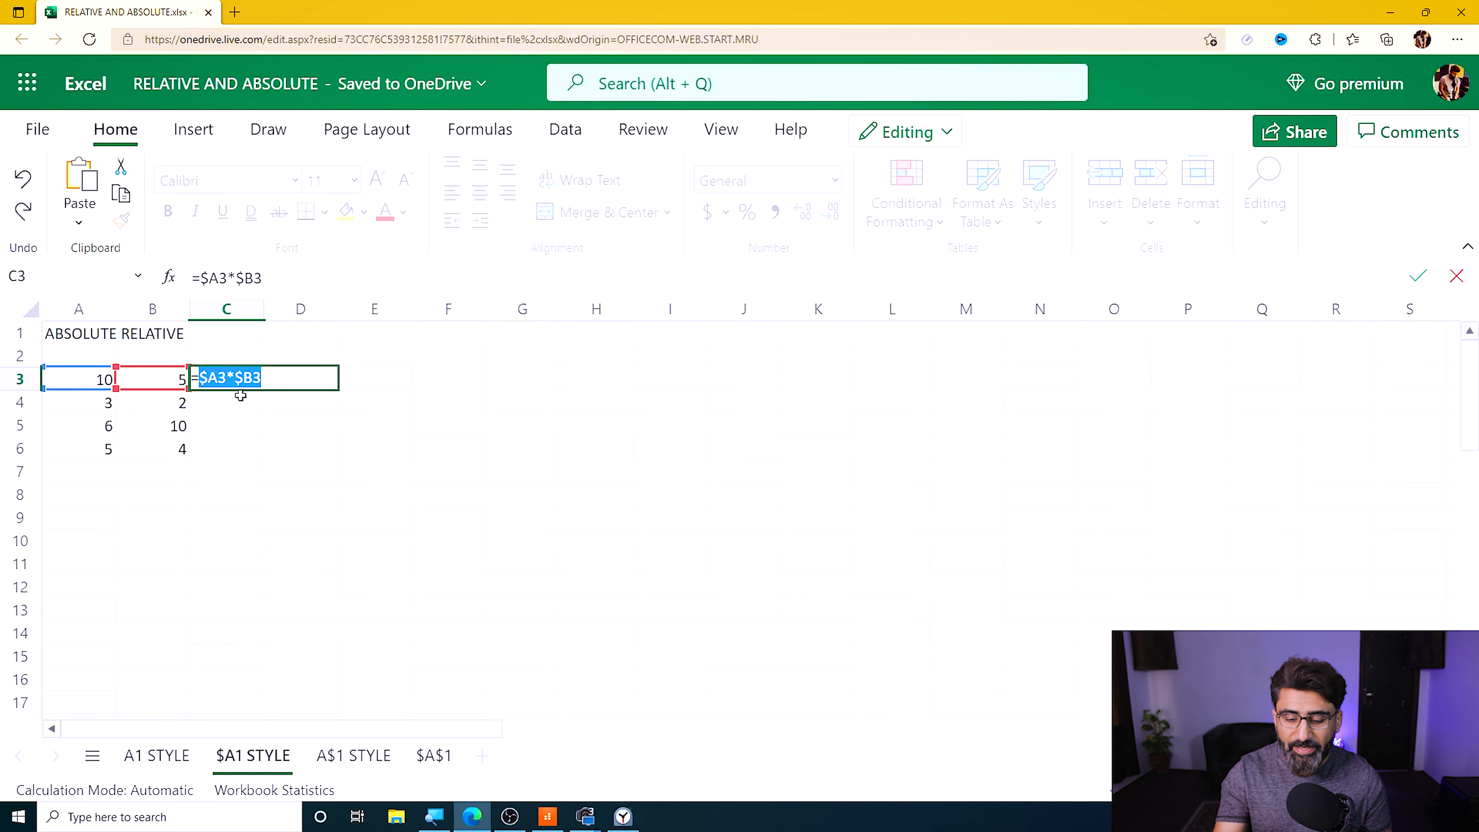
click(253, 411)
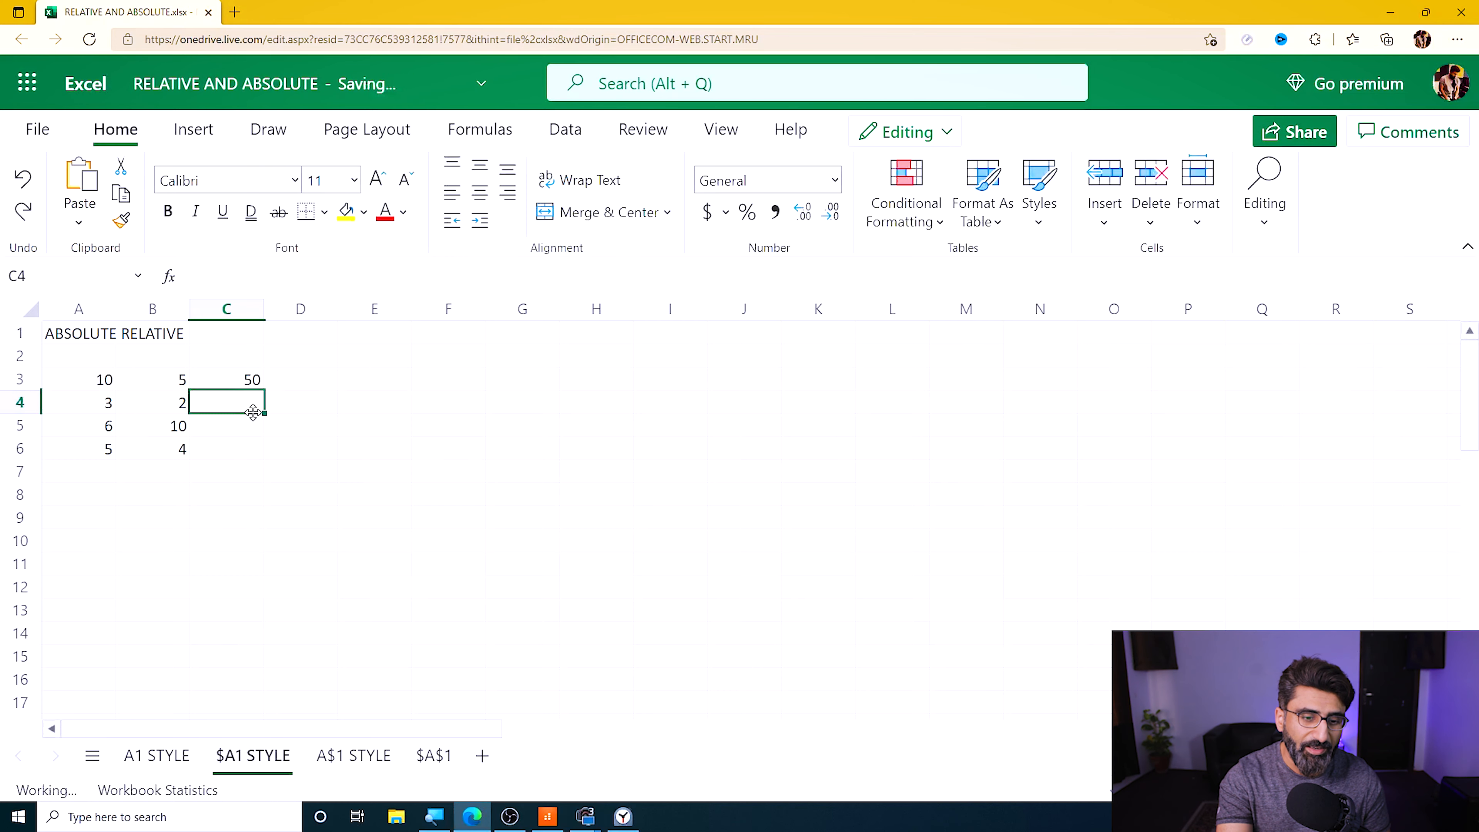
Fill the formula in C3 across row 3 through G3
click(241, 377)
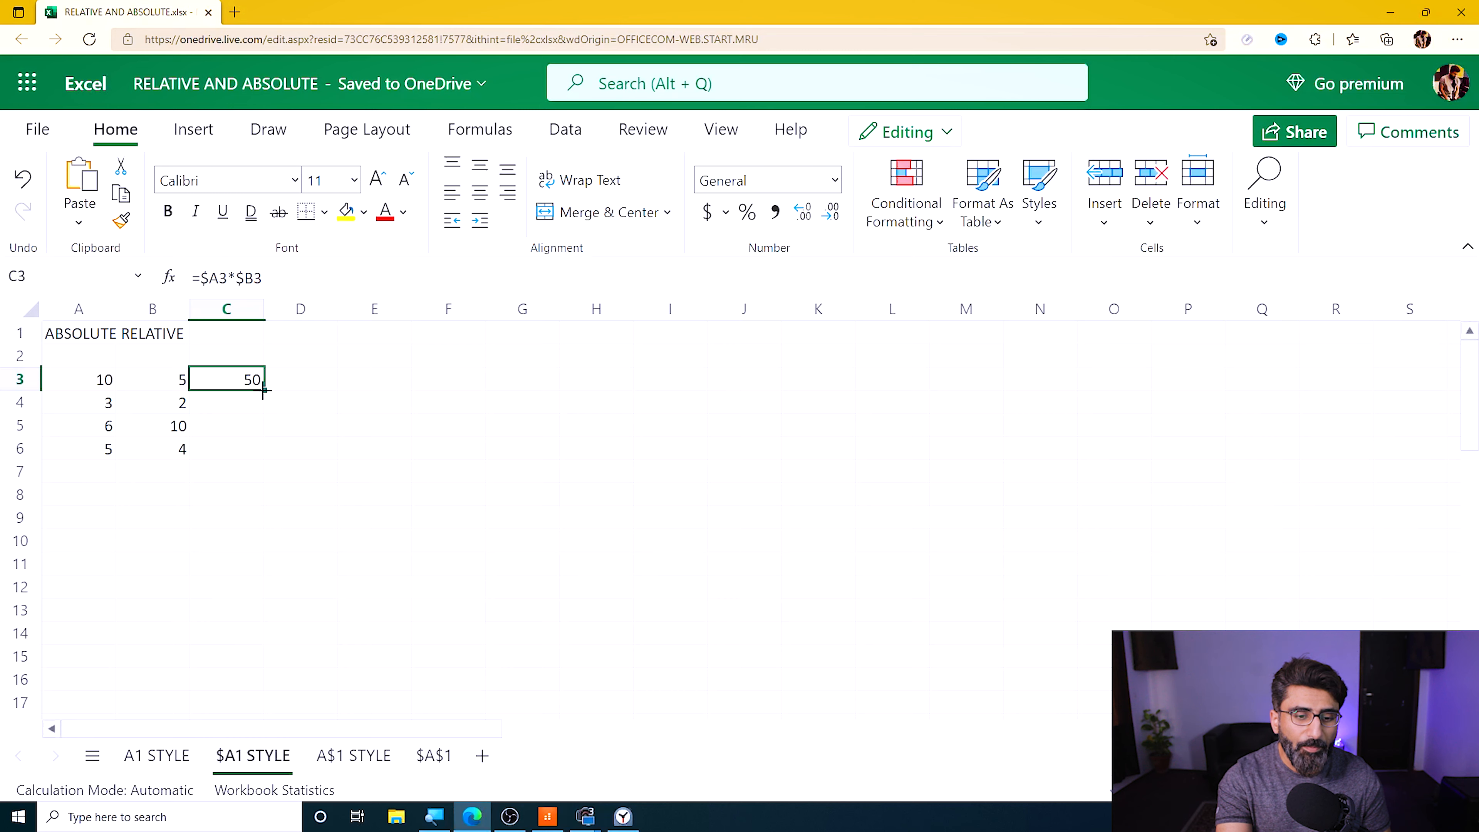
drag(264, 391, 538, 390)
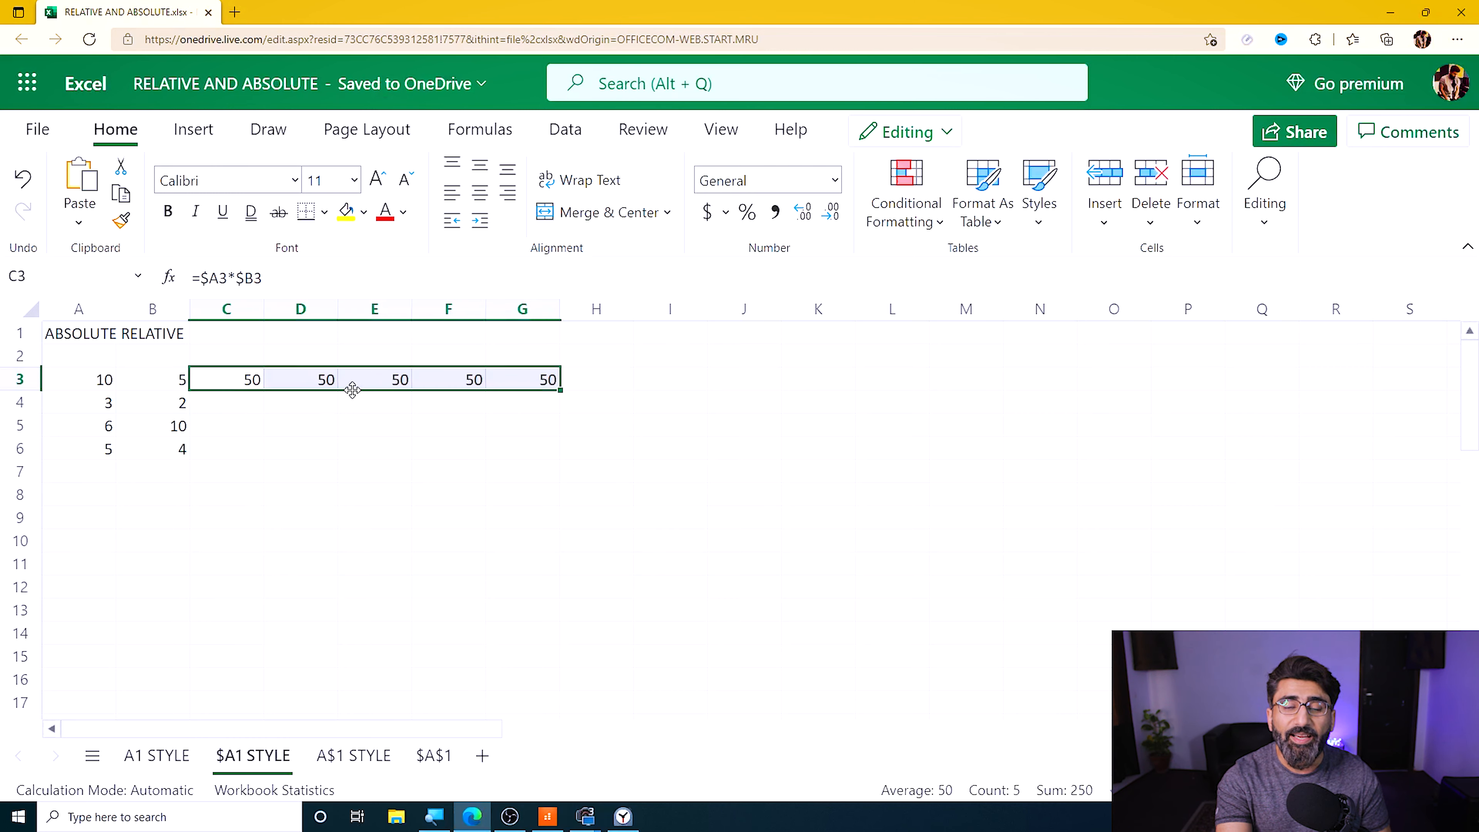
click(438, 446)
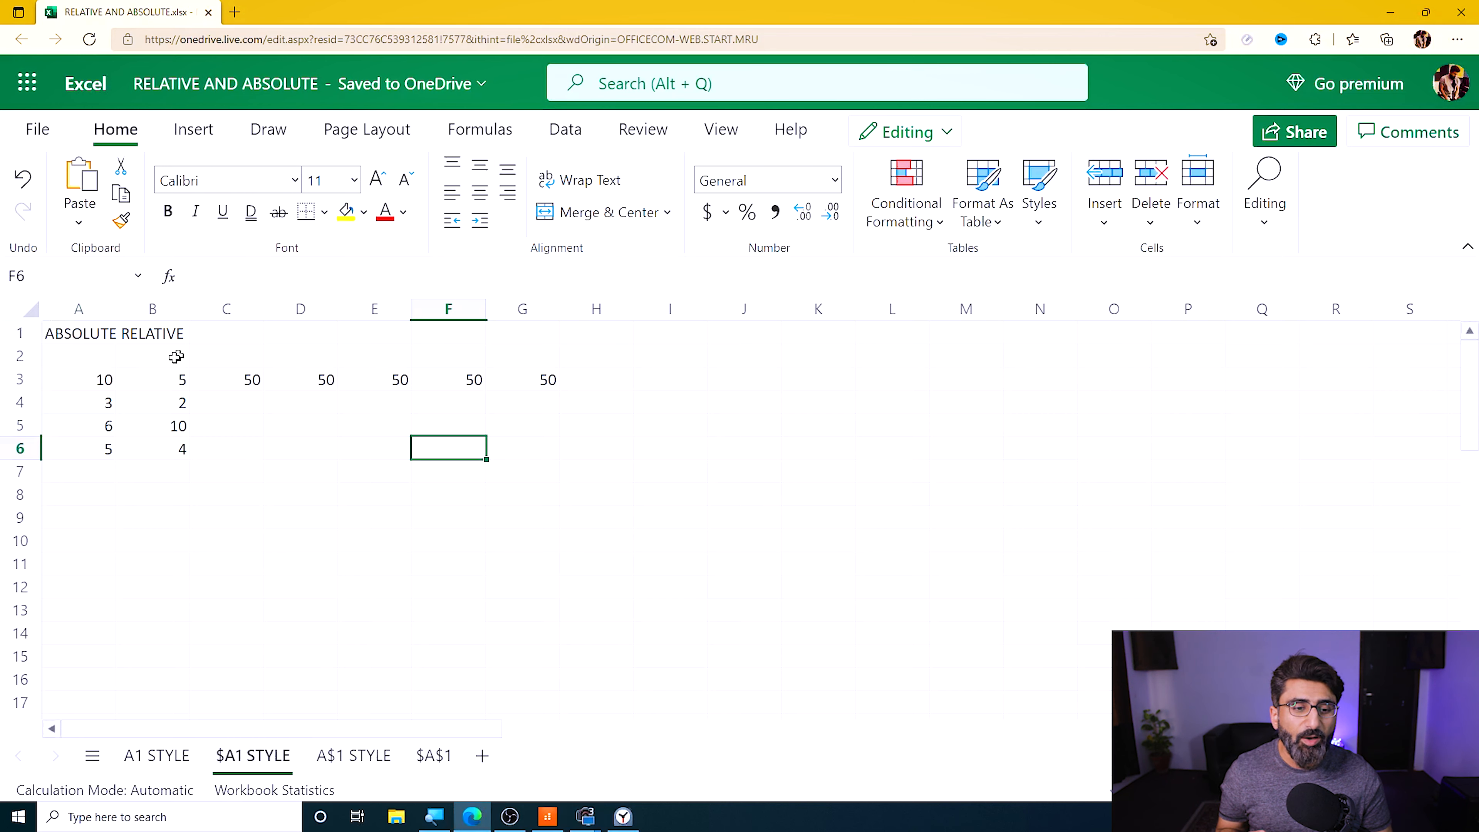
Fill the formula in C3 down column C through C6
click(161, 336)
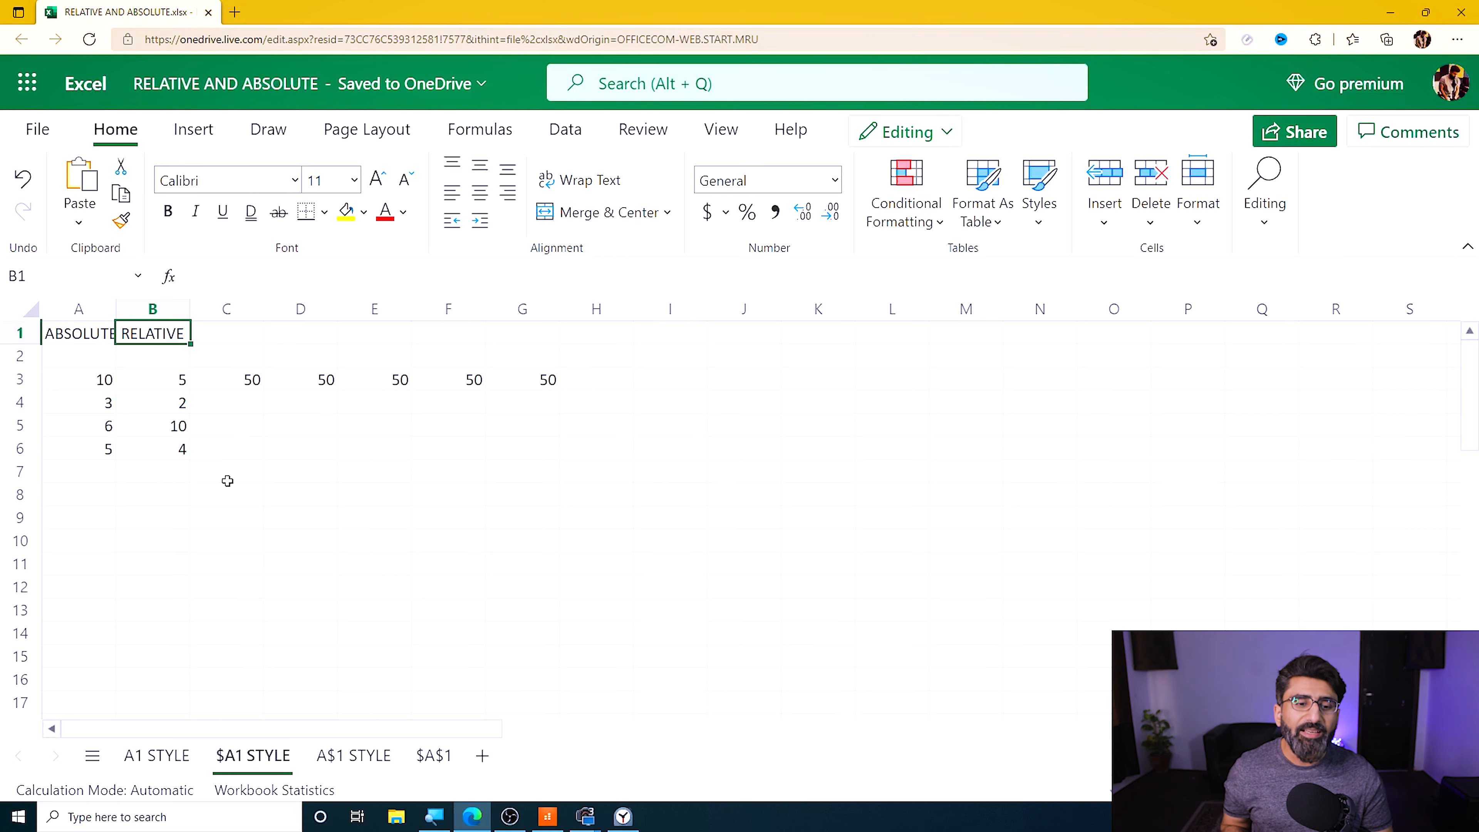
click(237, 380)
drag(265, 392, 264, 459)
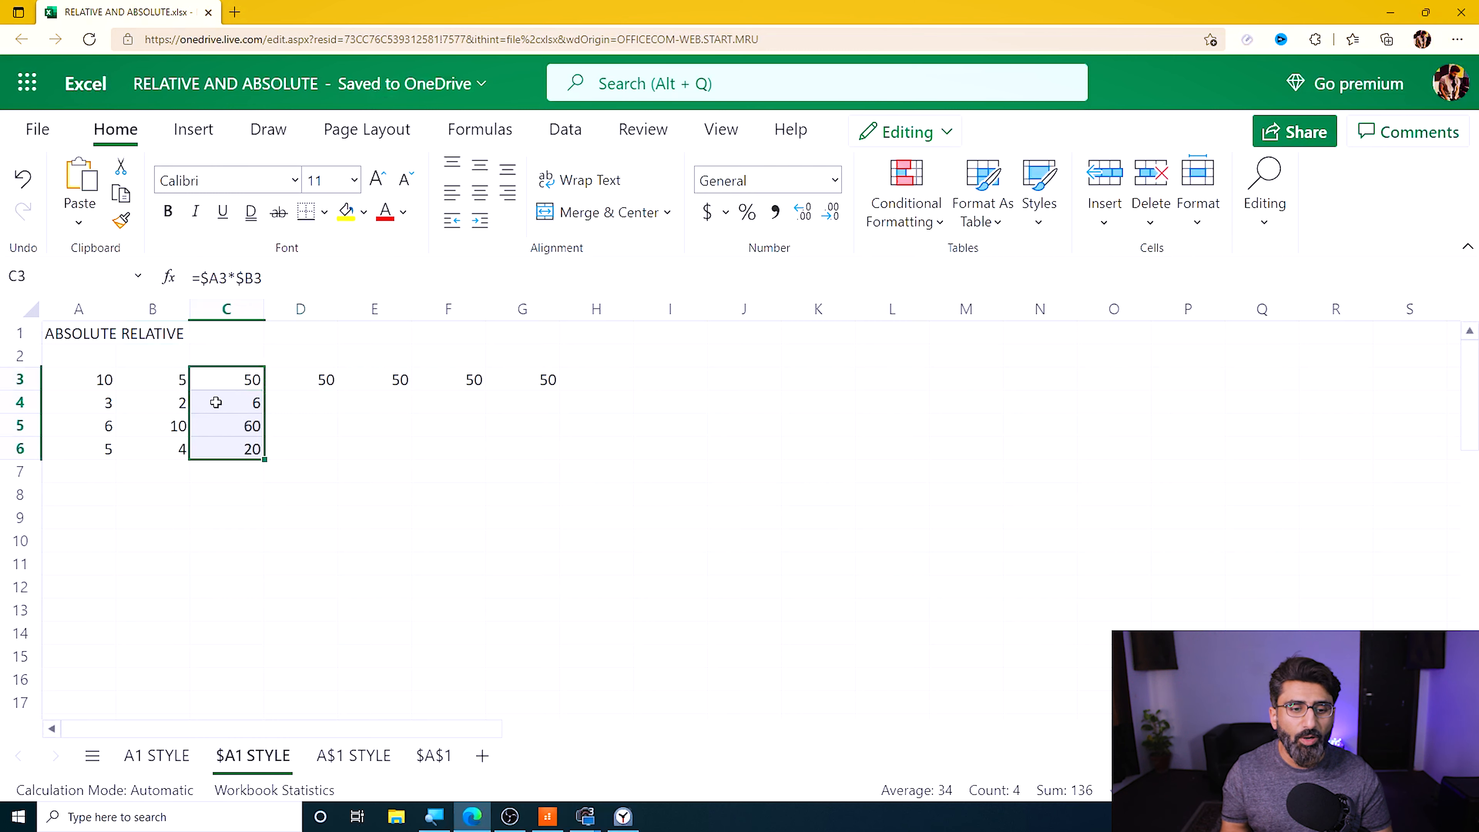
Compare the formulas in C3 and C4, checking how the row references change down the column
double_click(216, 403)
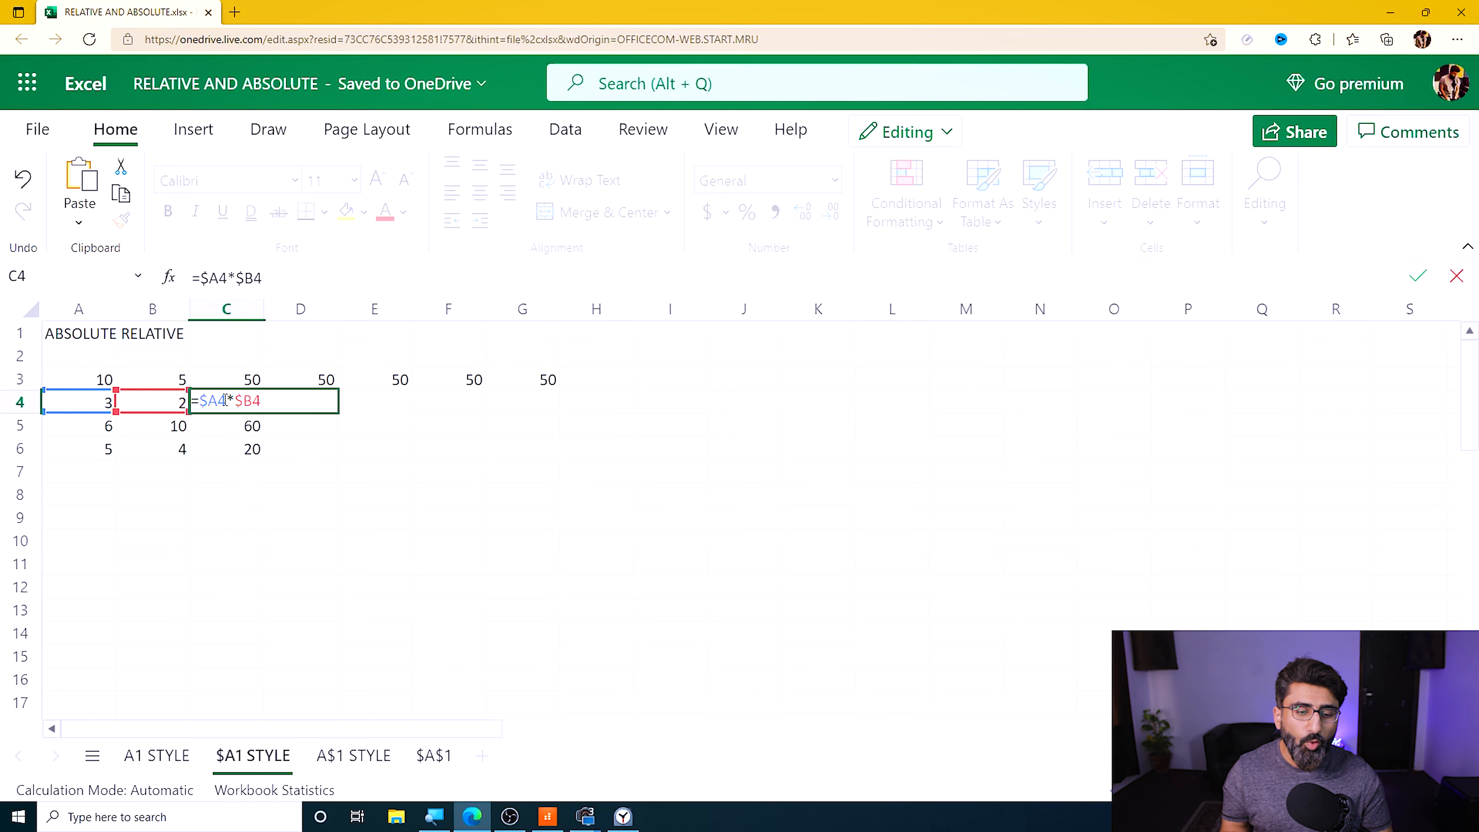
double_click(218, 377)
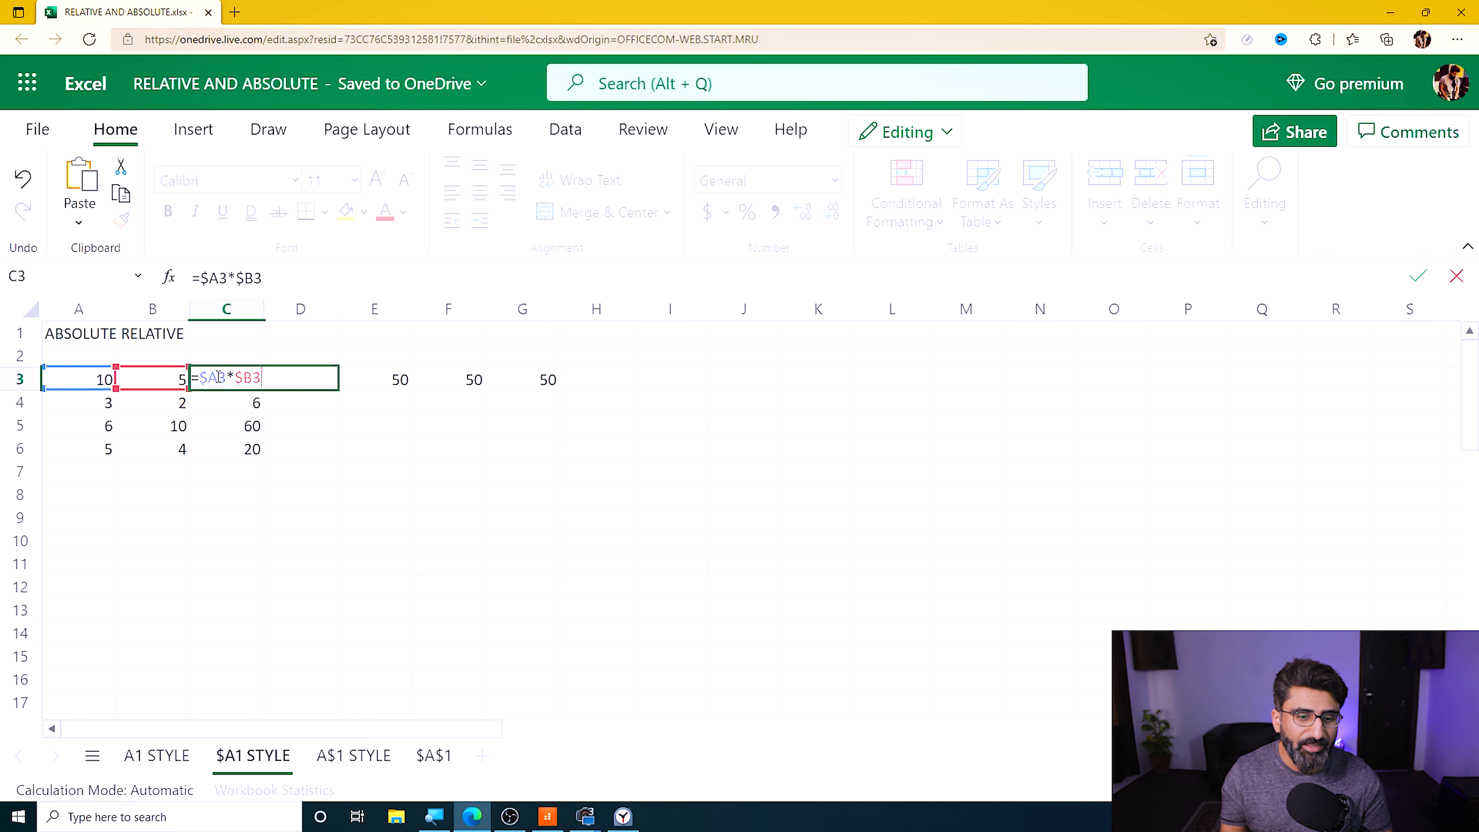
double_click(221, 404)
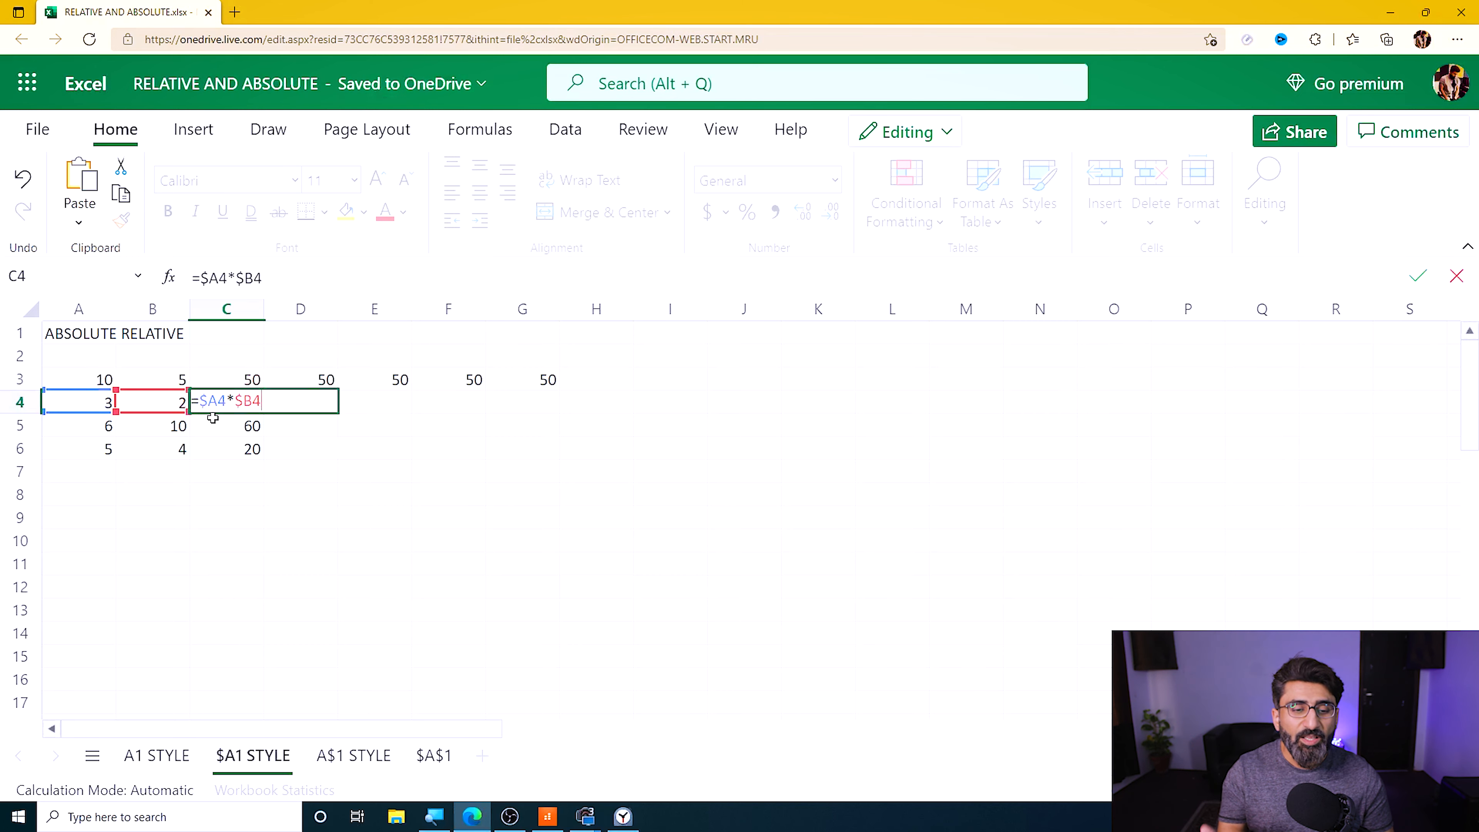
click(376, 453)
Compare the formula in D3 with the original in C3, checking the absolute column references
click(287, 383)
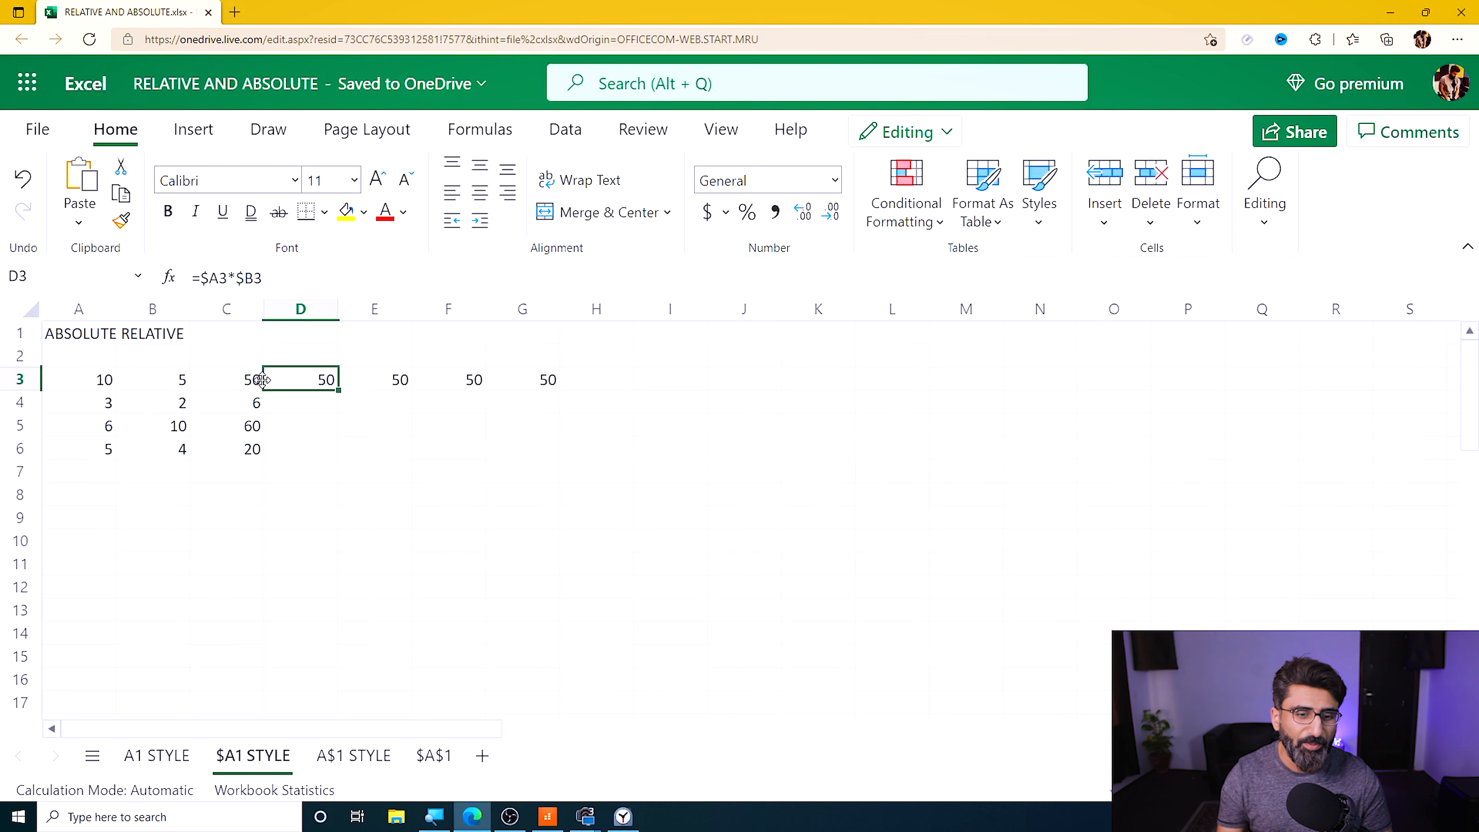
double_click(287, 378)
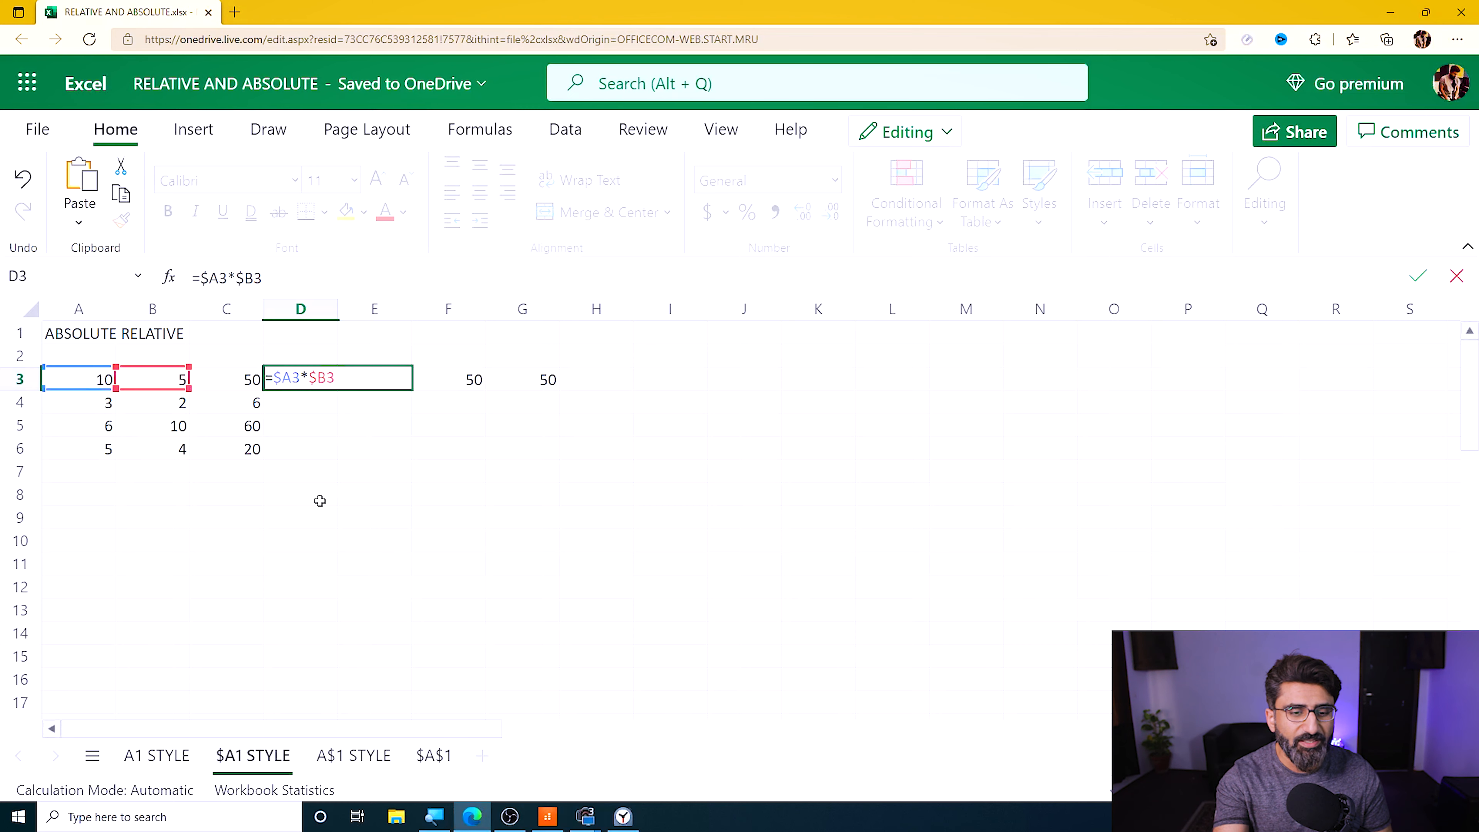
key(Return)
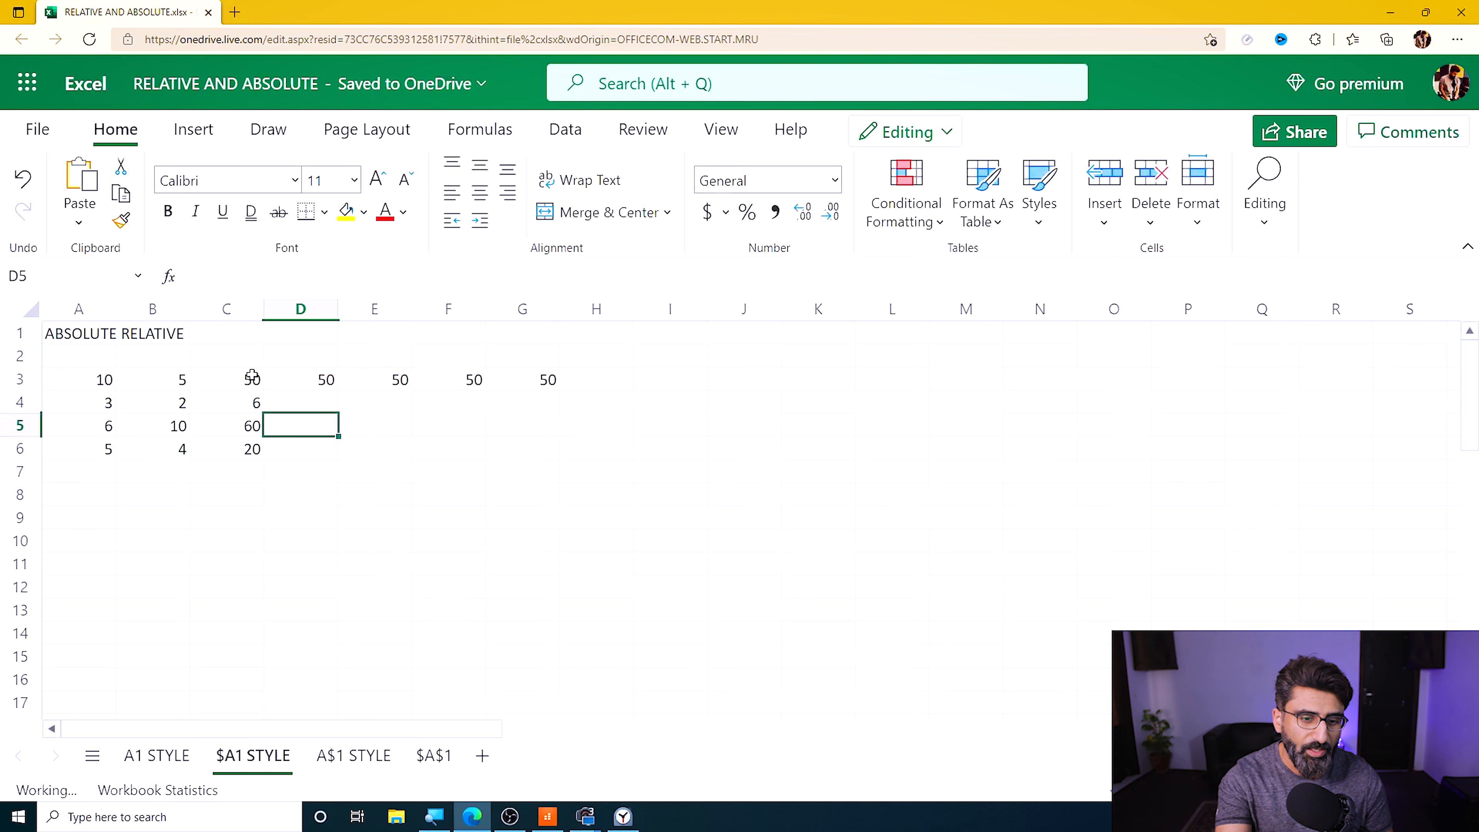
double_click(246, 382)
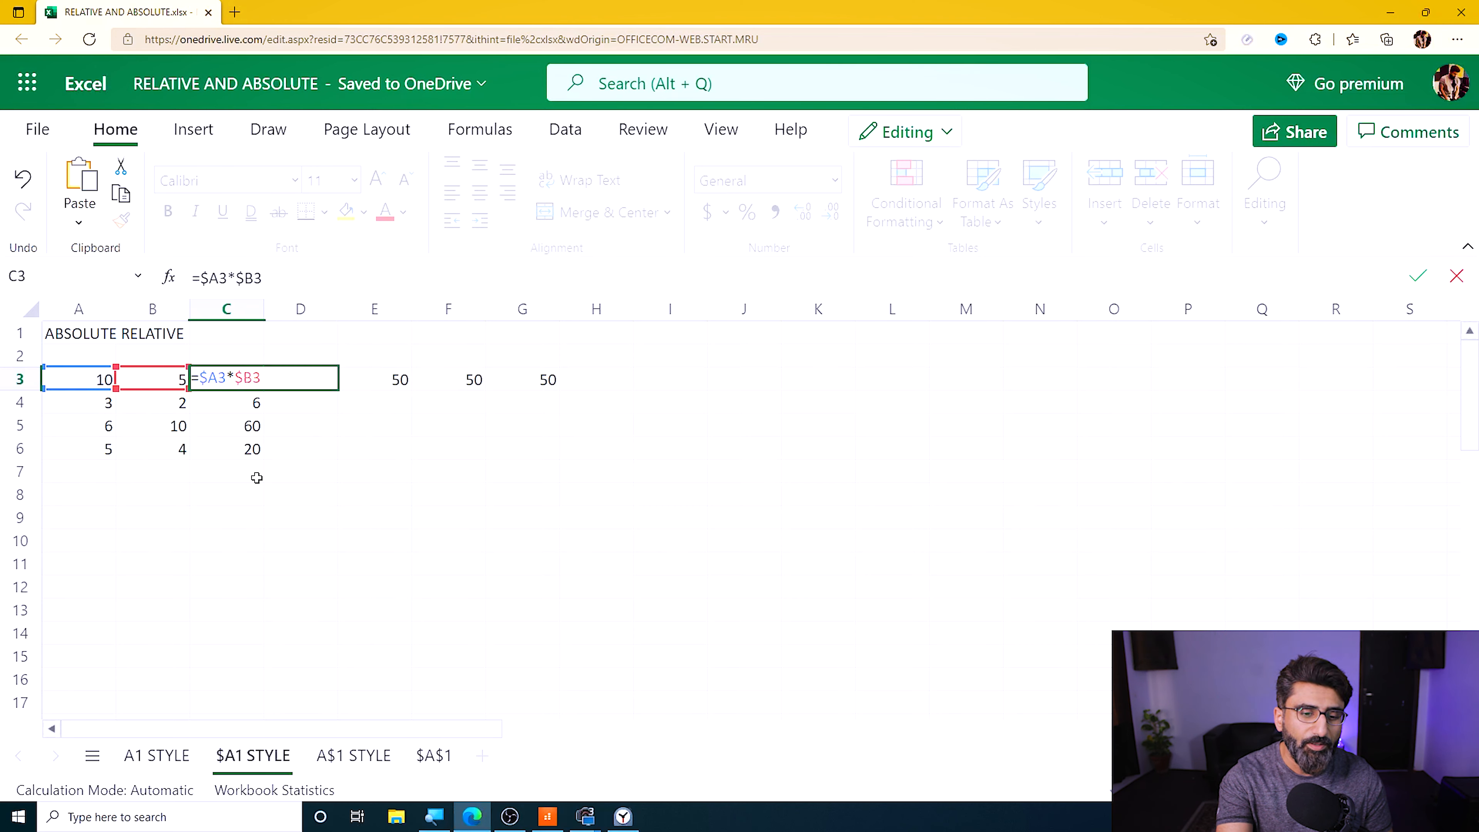
key(Return)
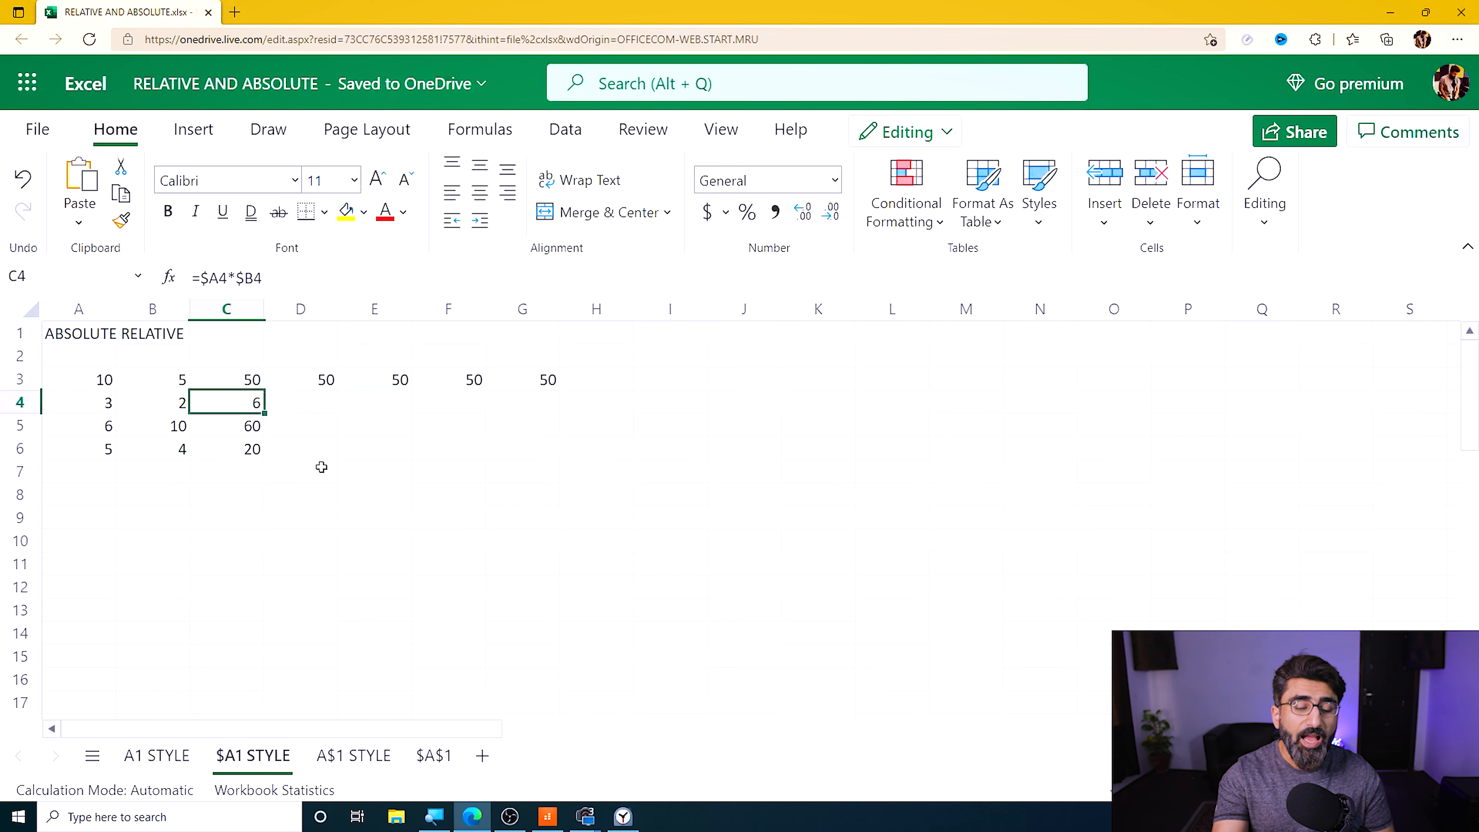
Clear D3:G3 and refill row 3 from C3 through H3, keeping only the column A reference absolute and the second reference relative
drag(316, 386, 545, 380)
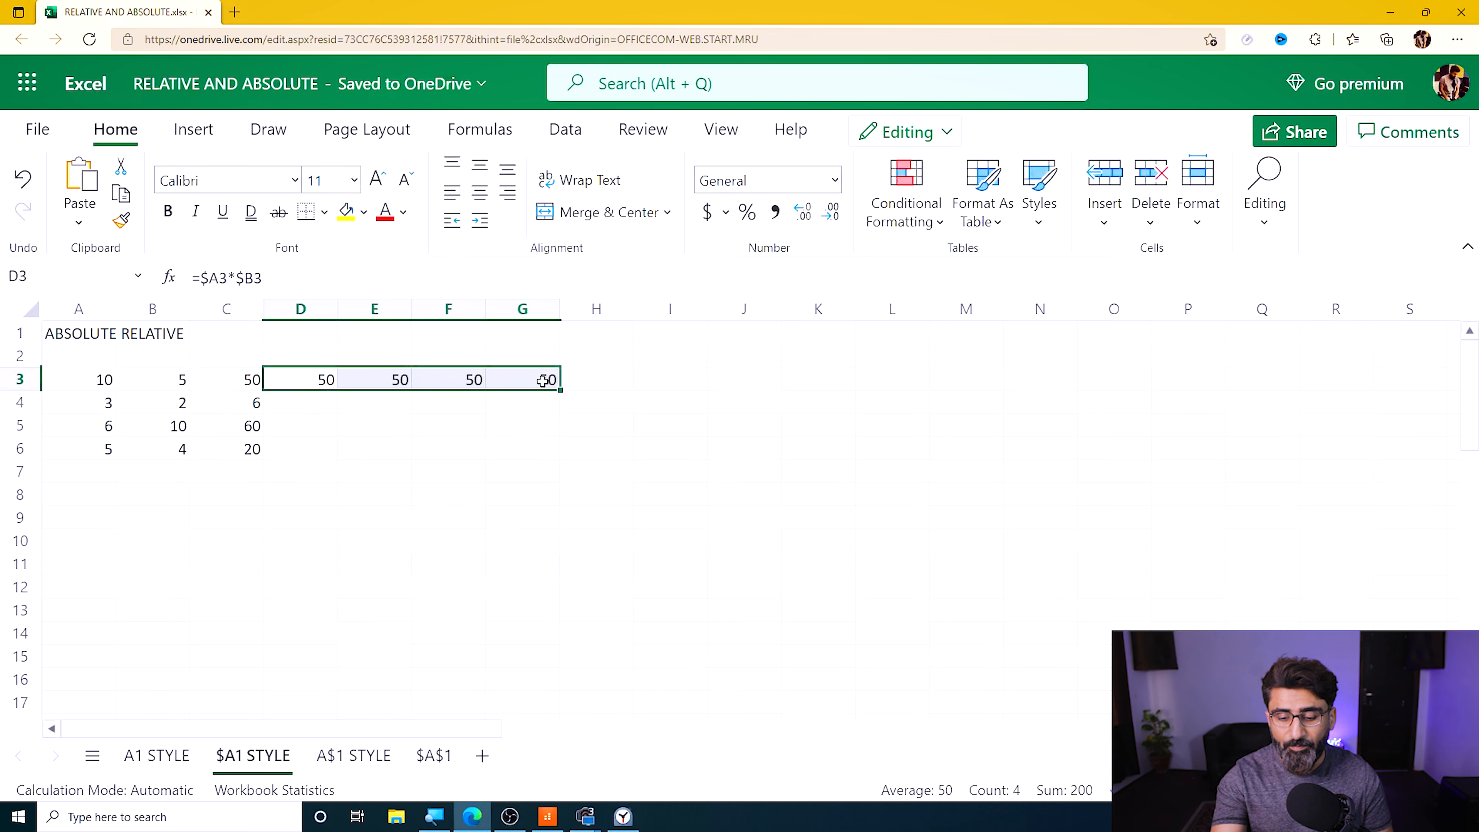
key(Delete)
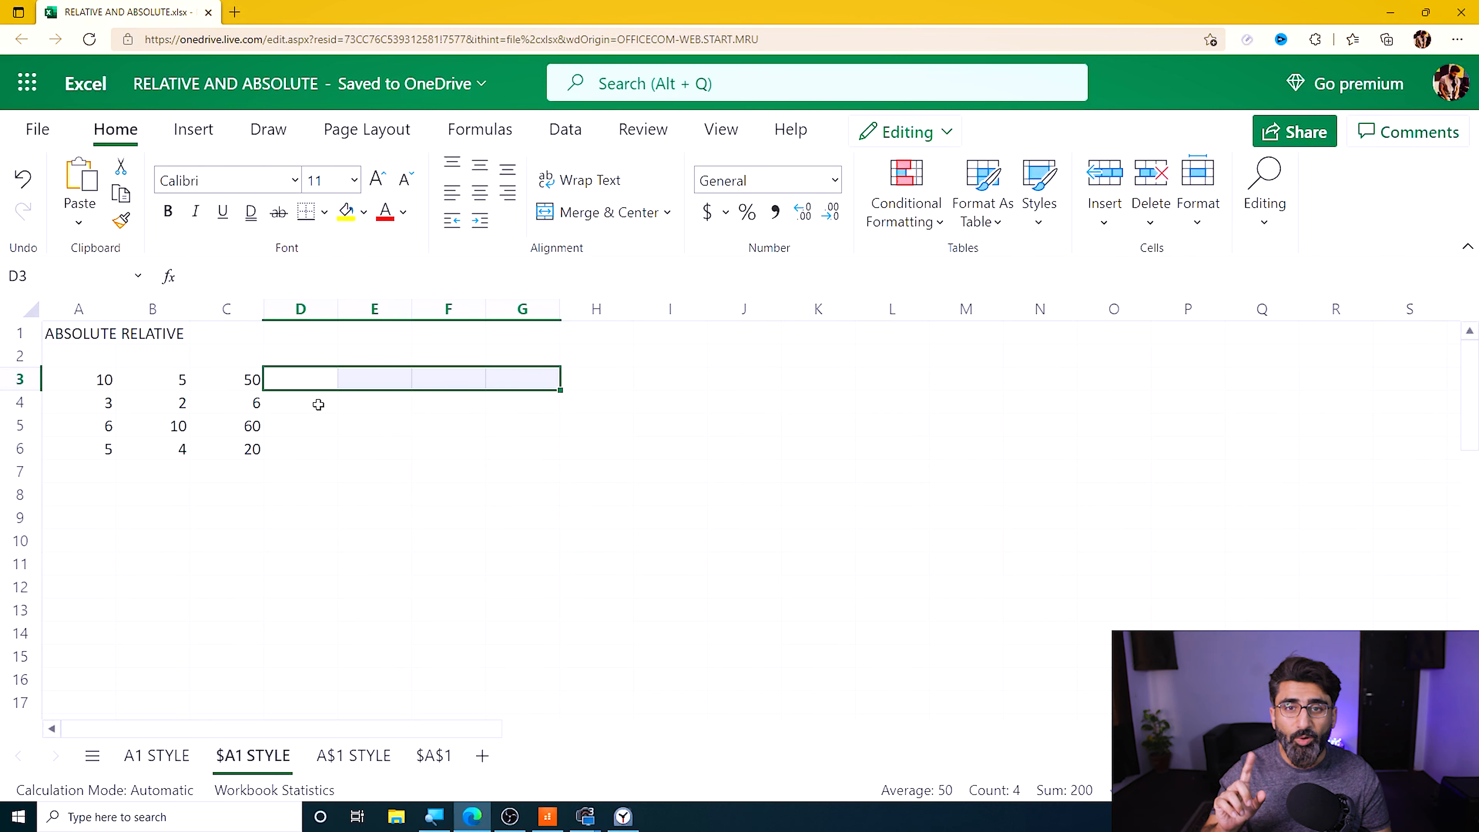
click(298, 444)
click(244, 377)
drag(267, 390, 568, 390)
Compare the formulas in D3 and E3, checking the fixed column A reference against the relative second reference
click(248, 377)
click(313, 378)
double_click(304, 382)
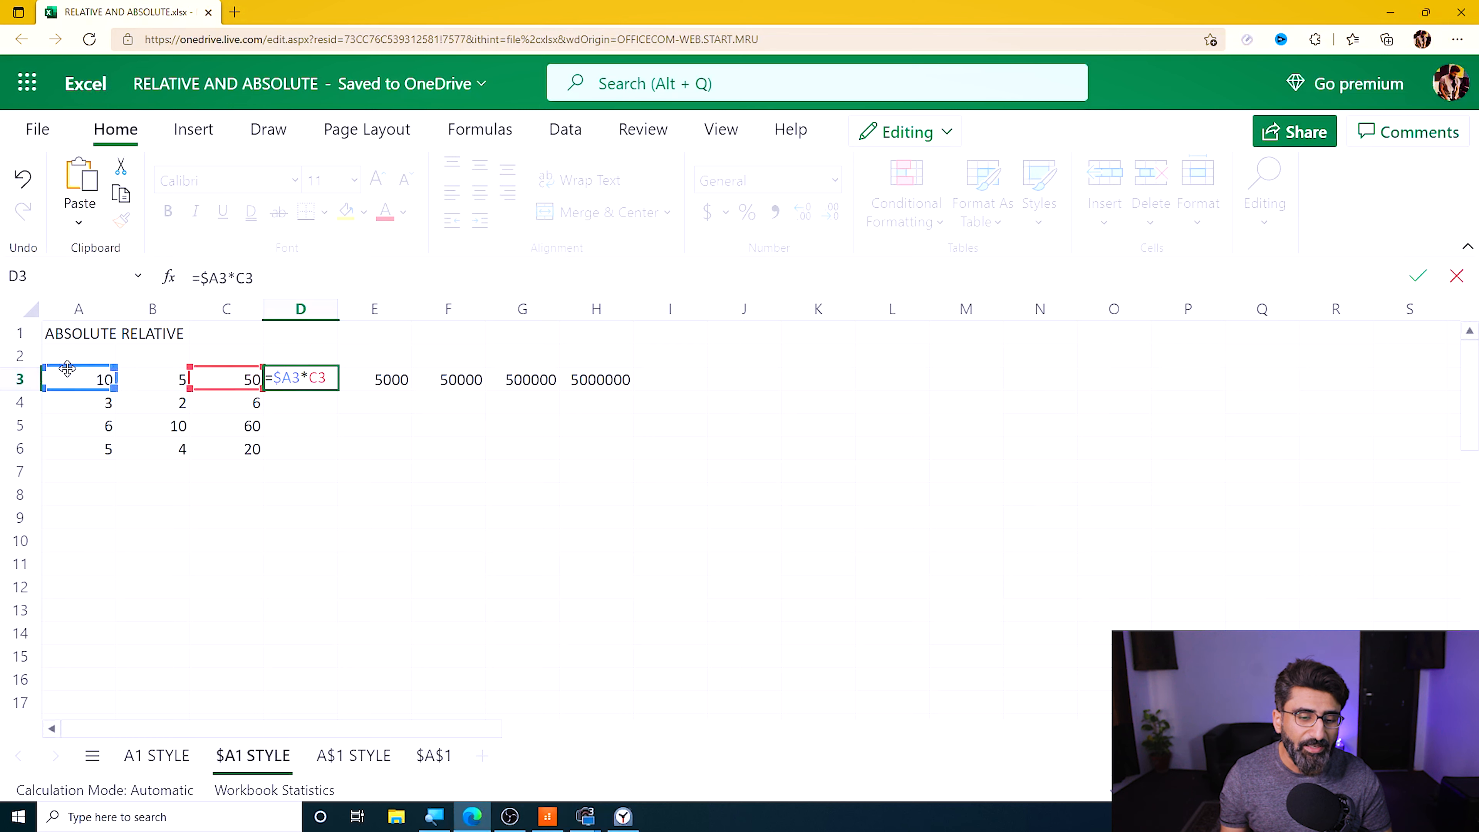
double_click(373, 382)
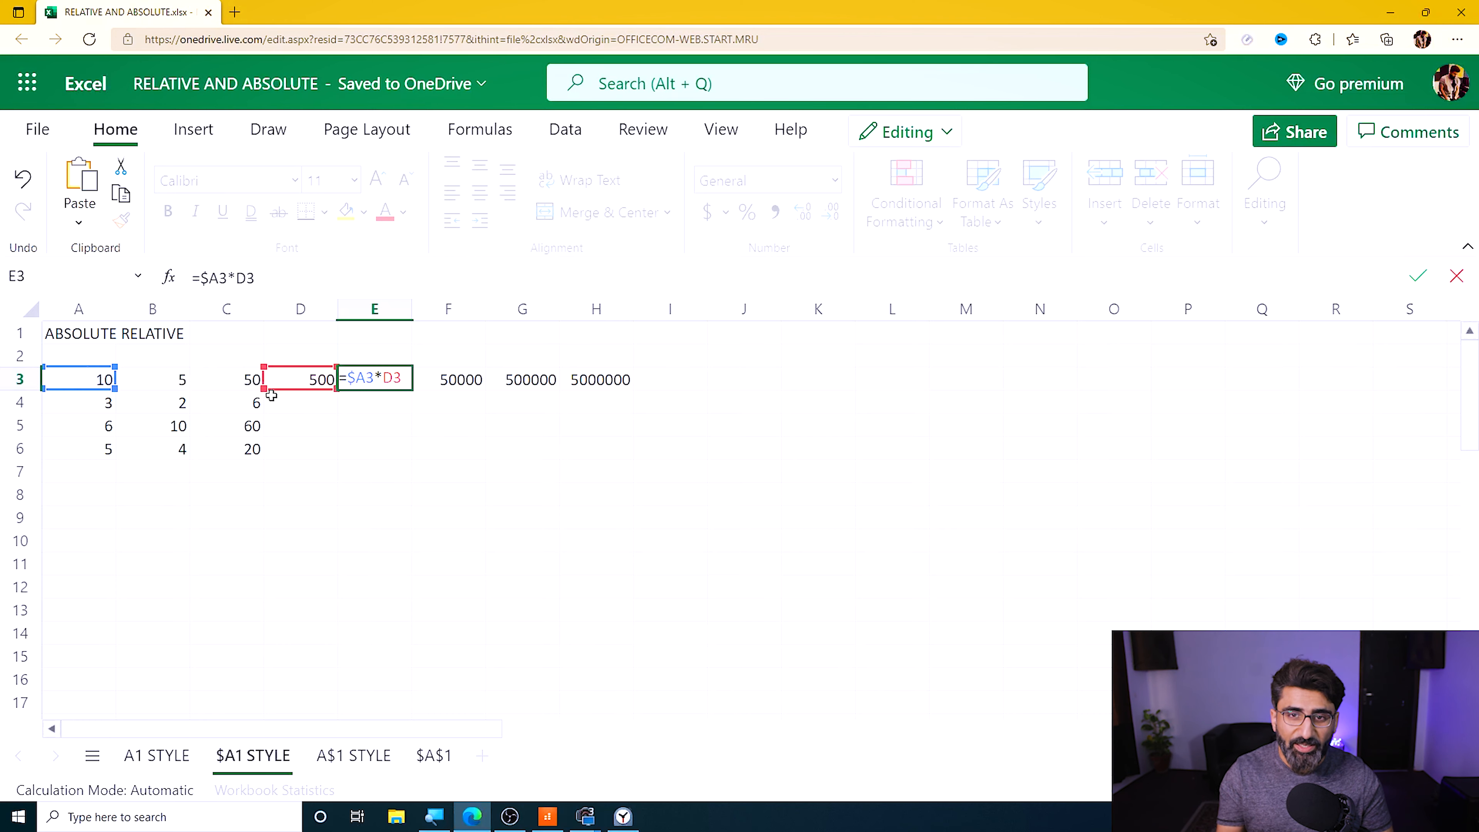
click(455, 472)
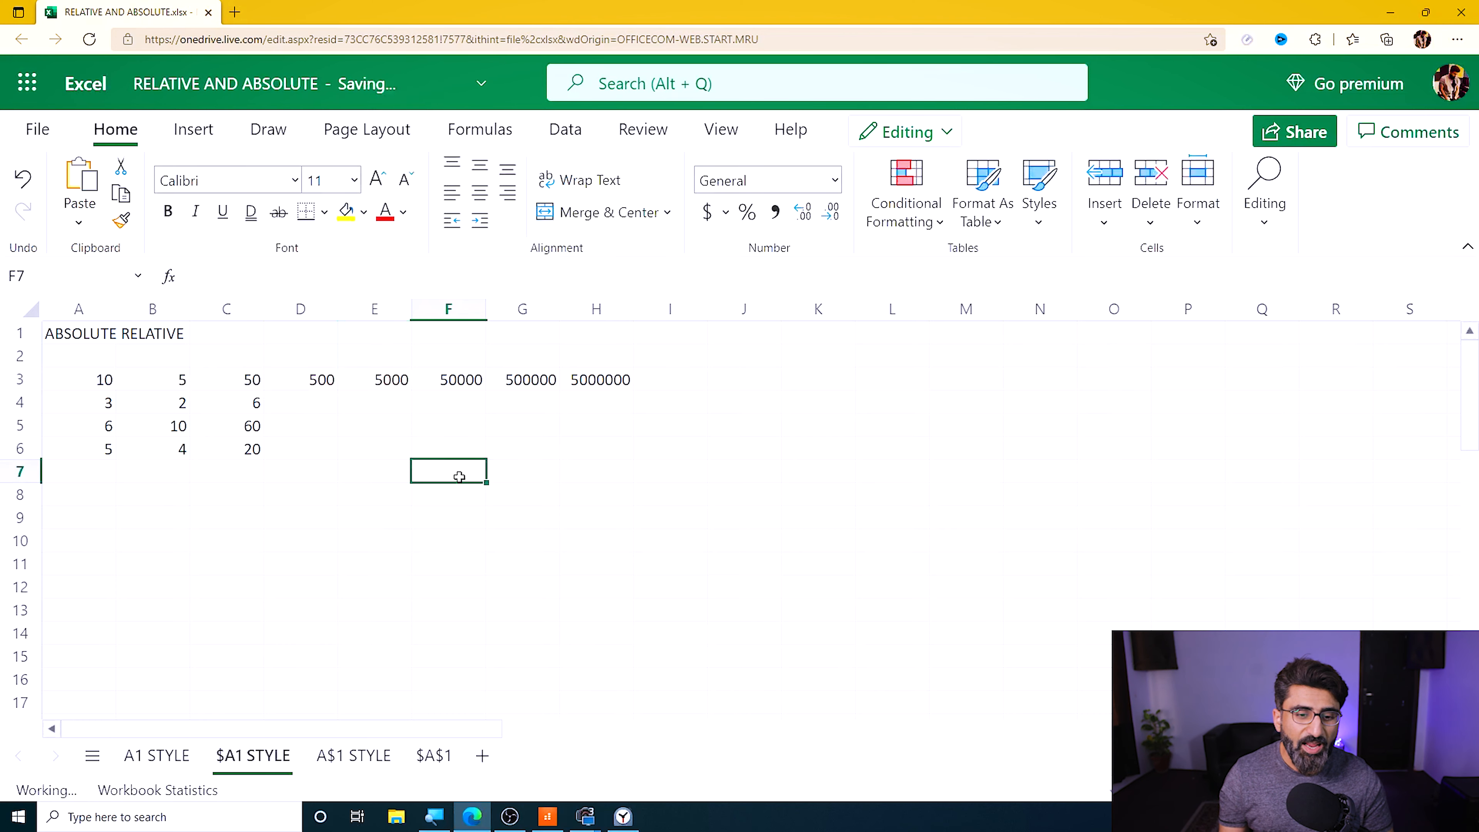
Enter the formula =A3*B3 in C3 of the A$1 STYLE sheet
click(353, 757)
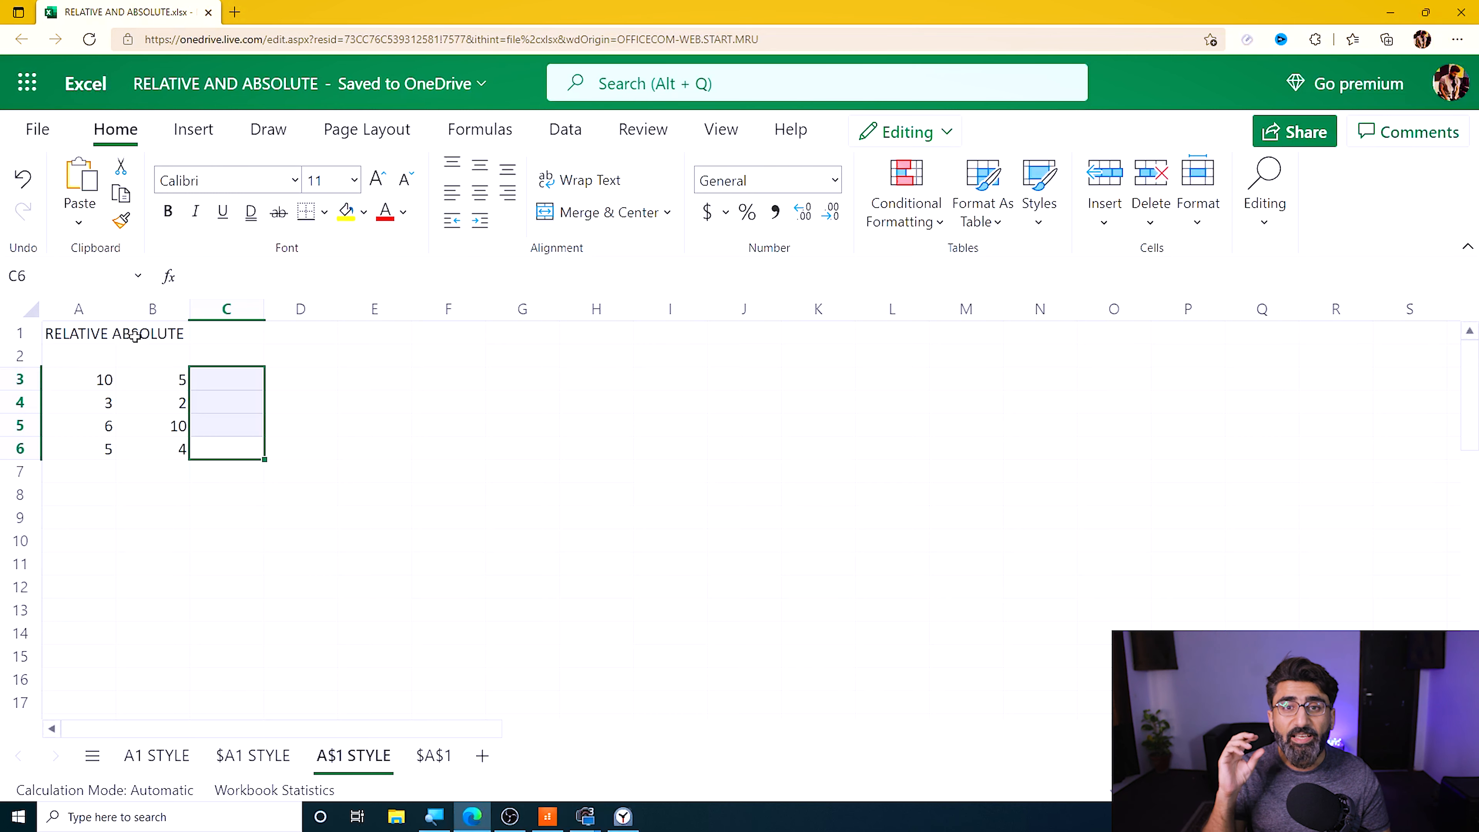
click(329, 520)
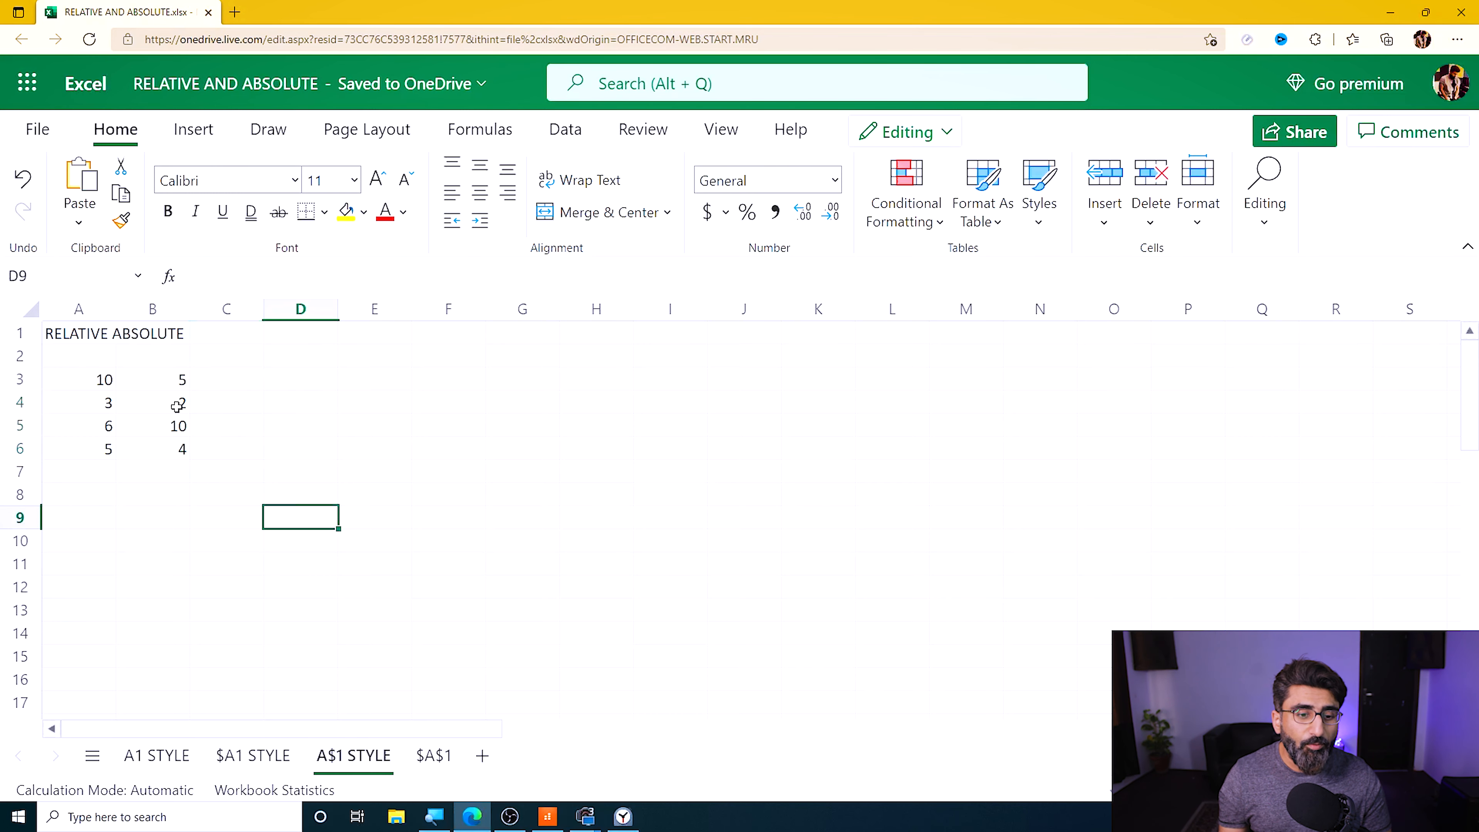
double_click(219, 382)
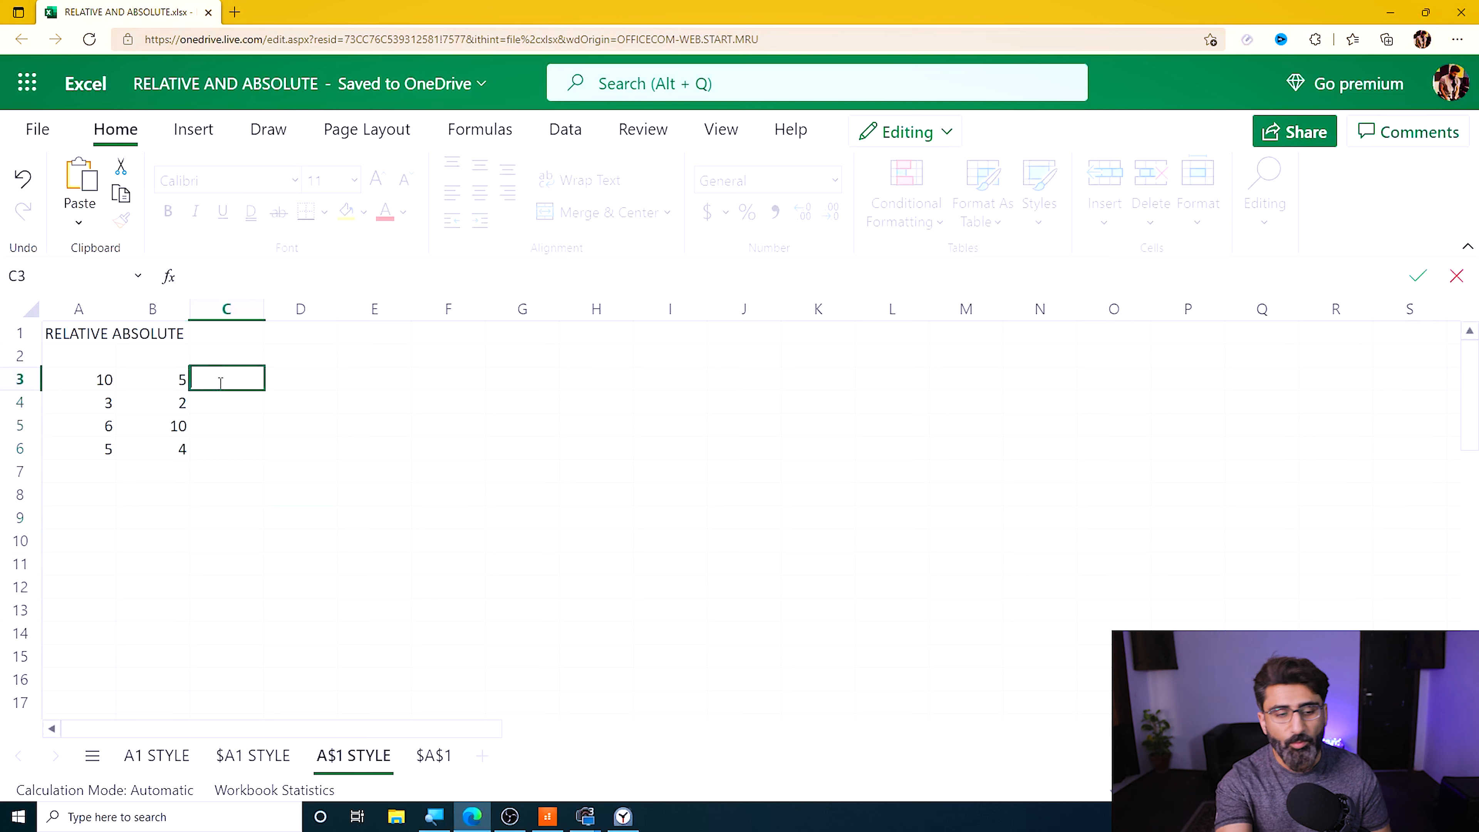
text(=)
click(81, 379)
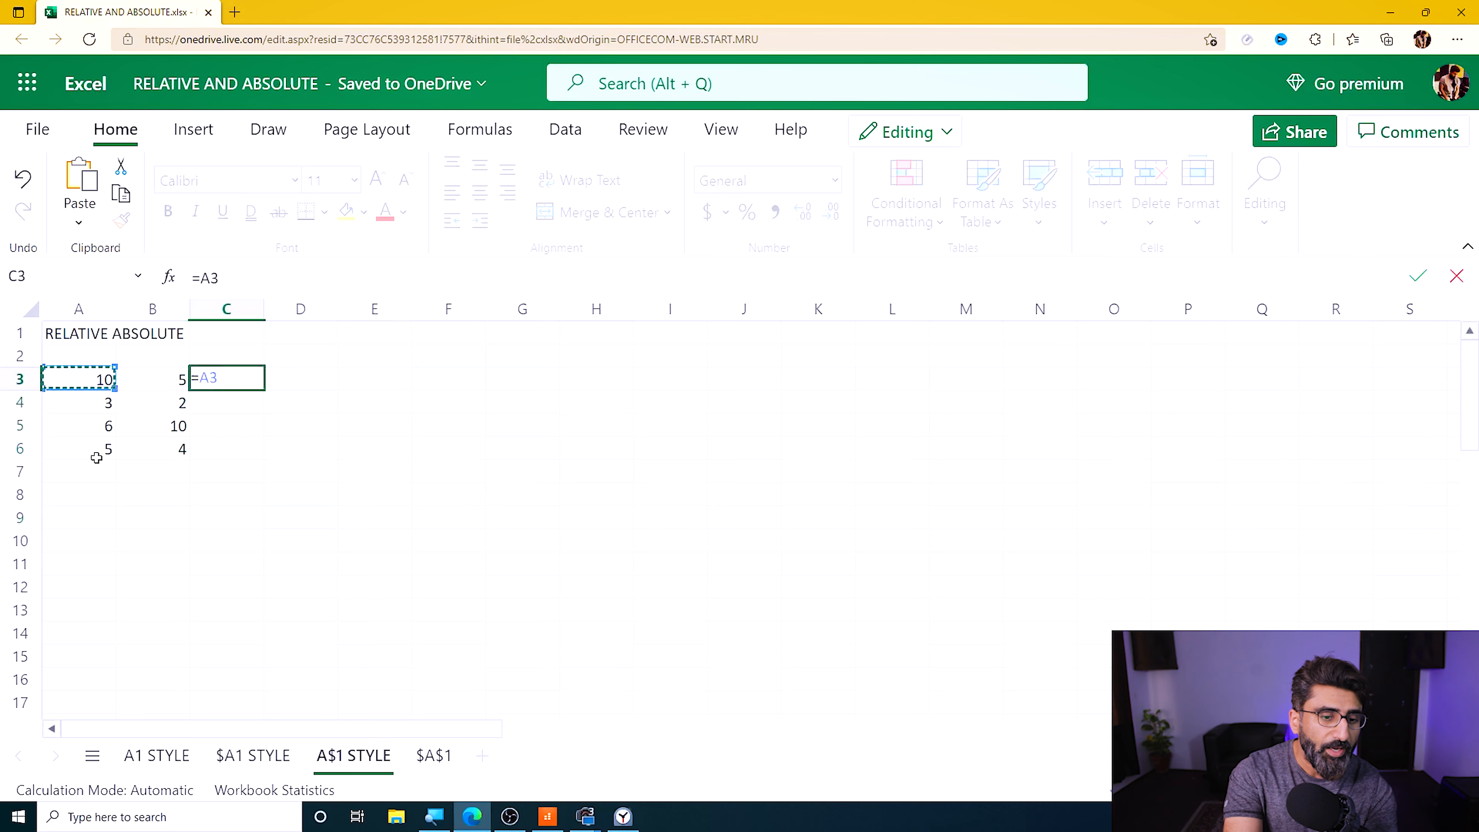
text(*)
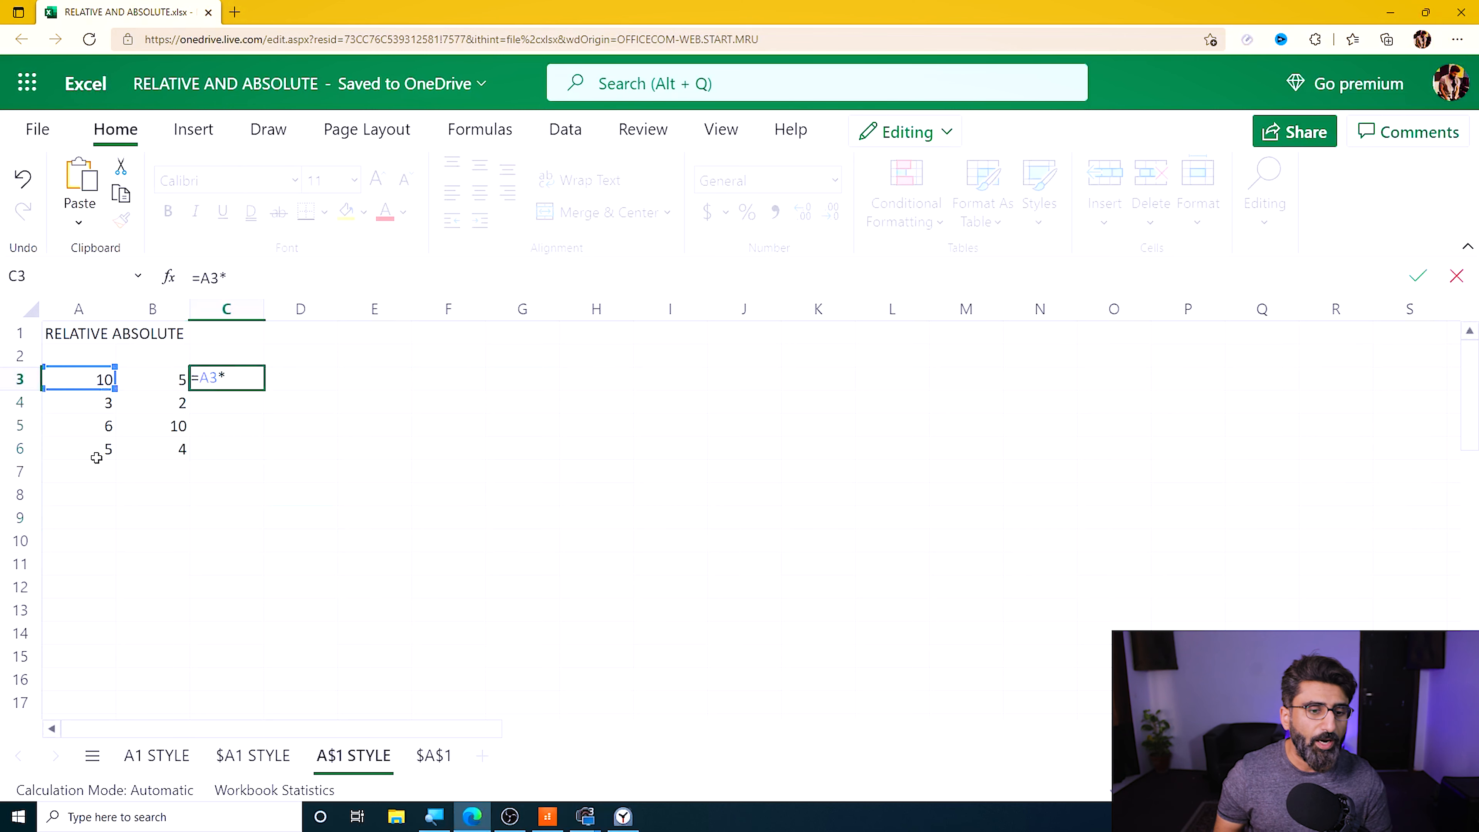
click(169, 378)
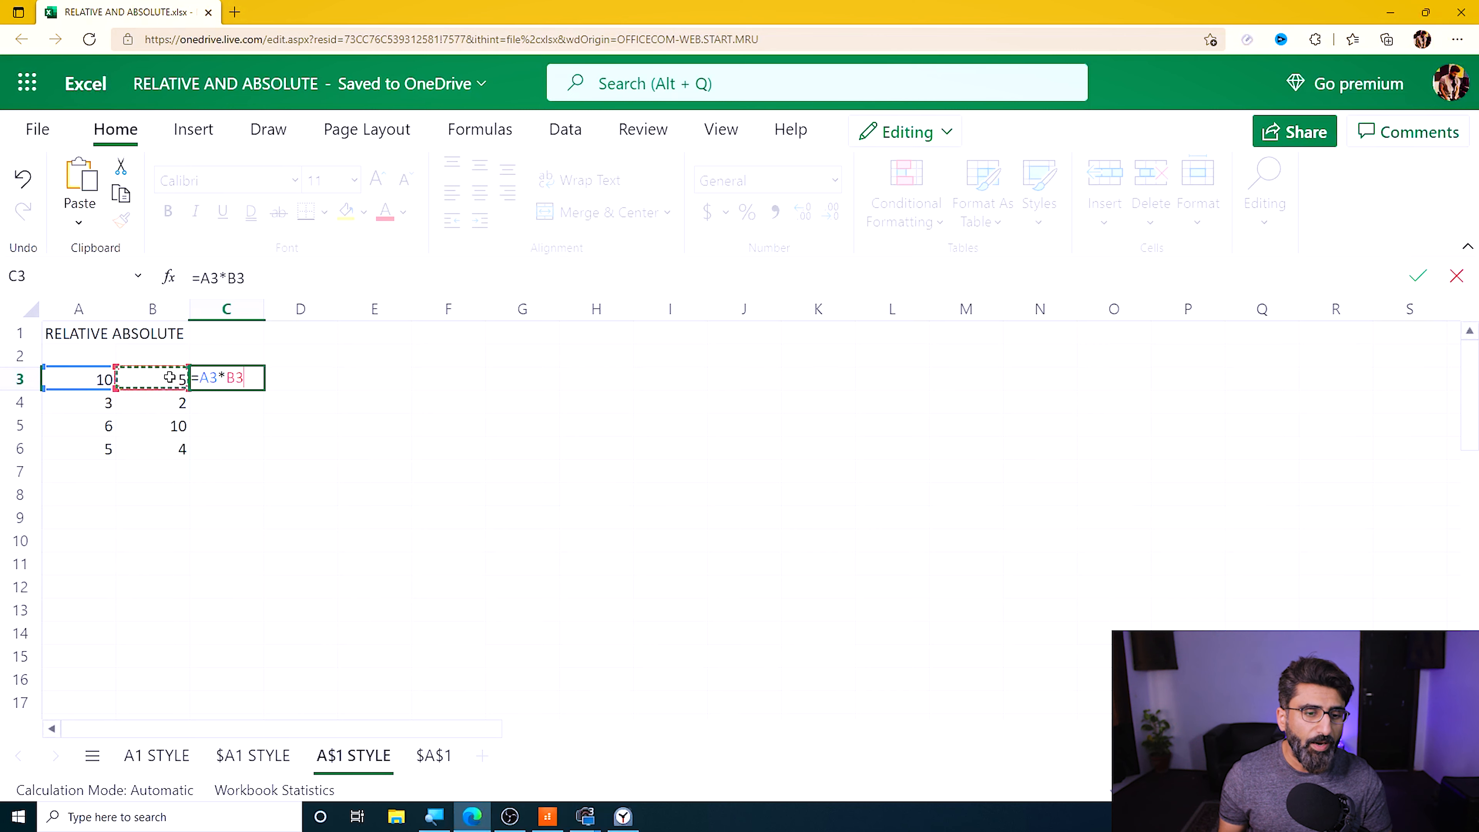
Make both rows absolute in the C3 formula so it reads =A$3*B$3
drag(199, 378, 201, 407)
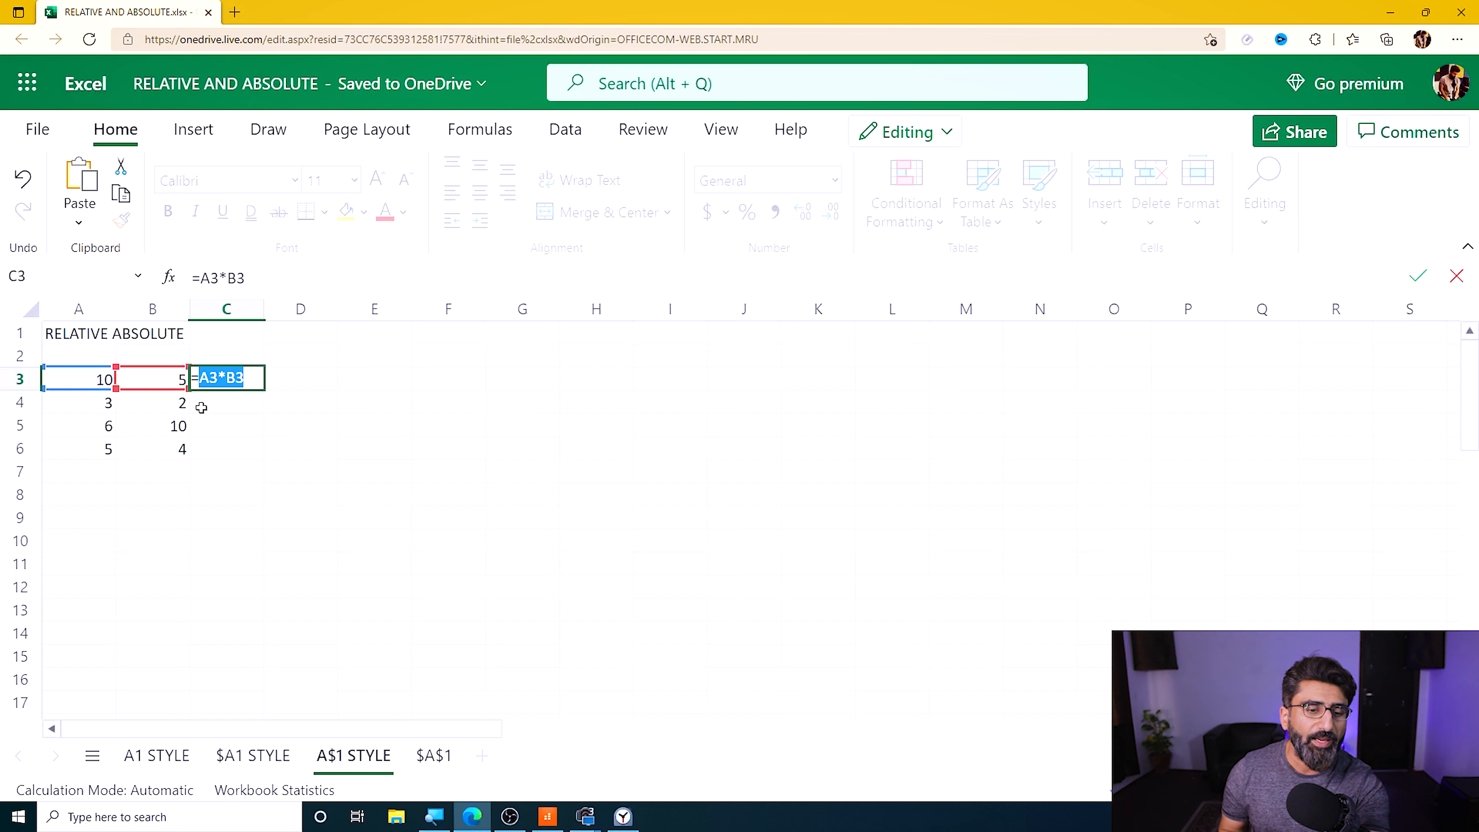
key(F4)
key(F4)
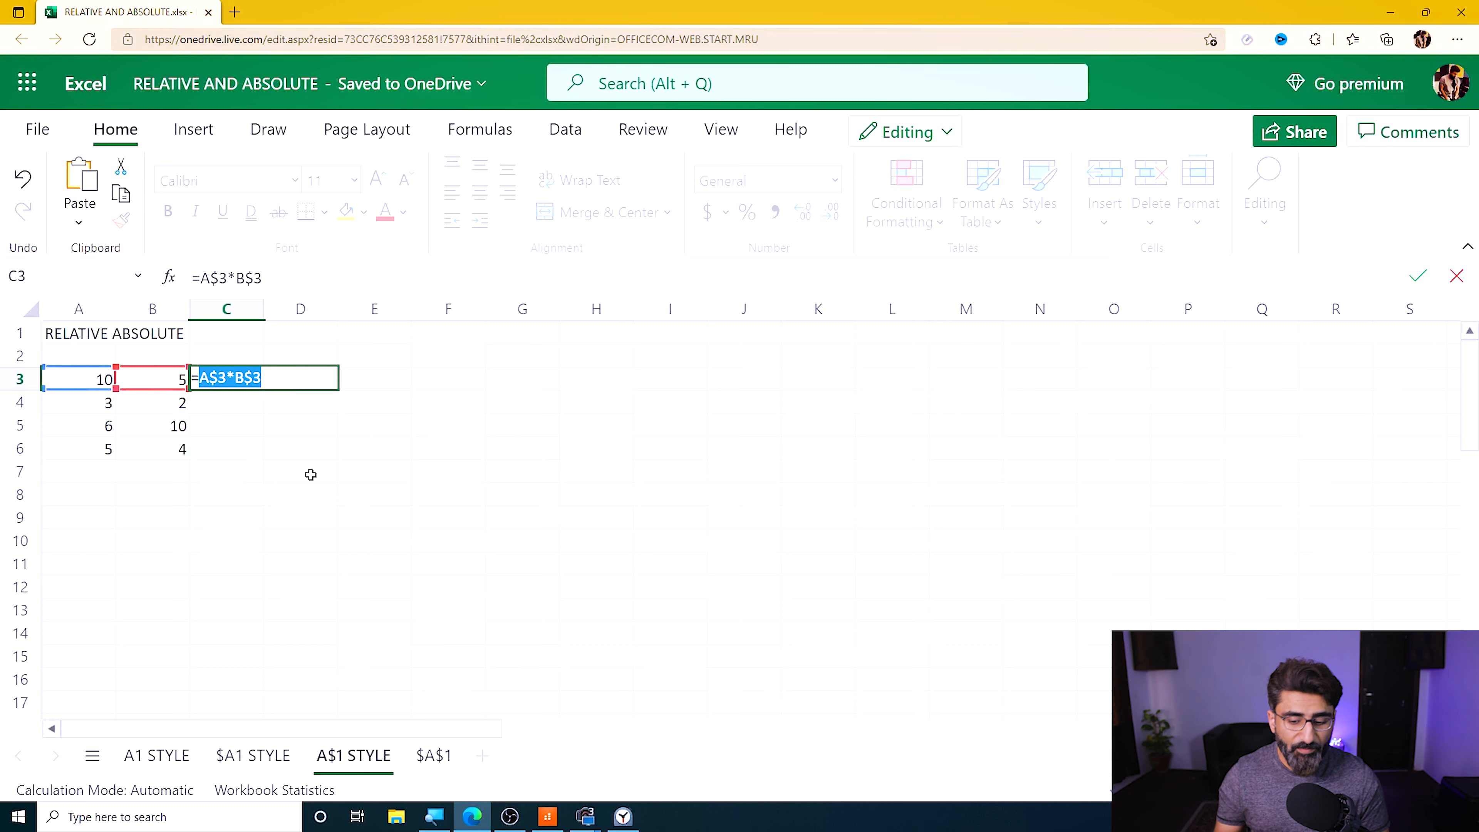
key(Return)
Fill the C3 formula down through C6
click(248, 377)
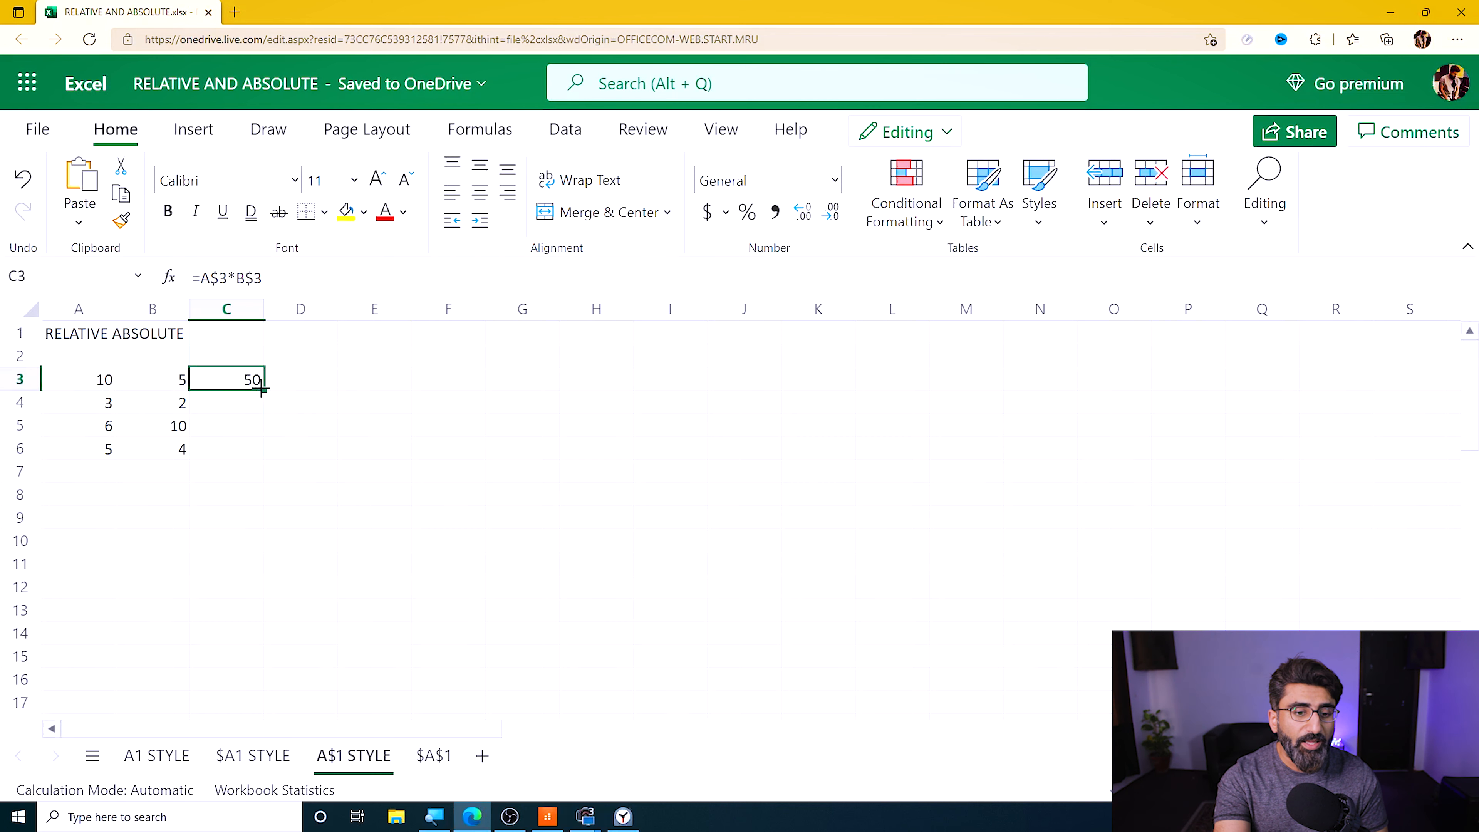
drag(264, 389, 264, 459)
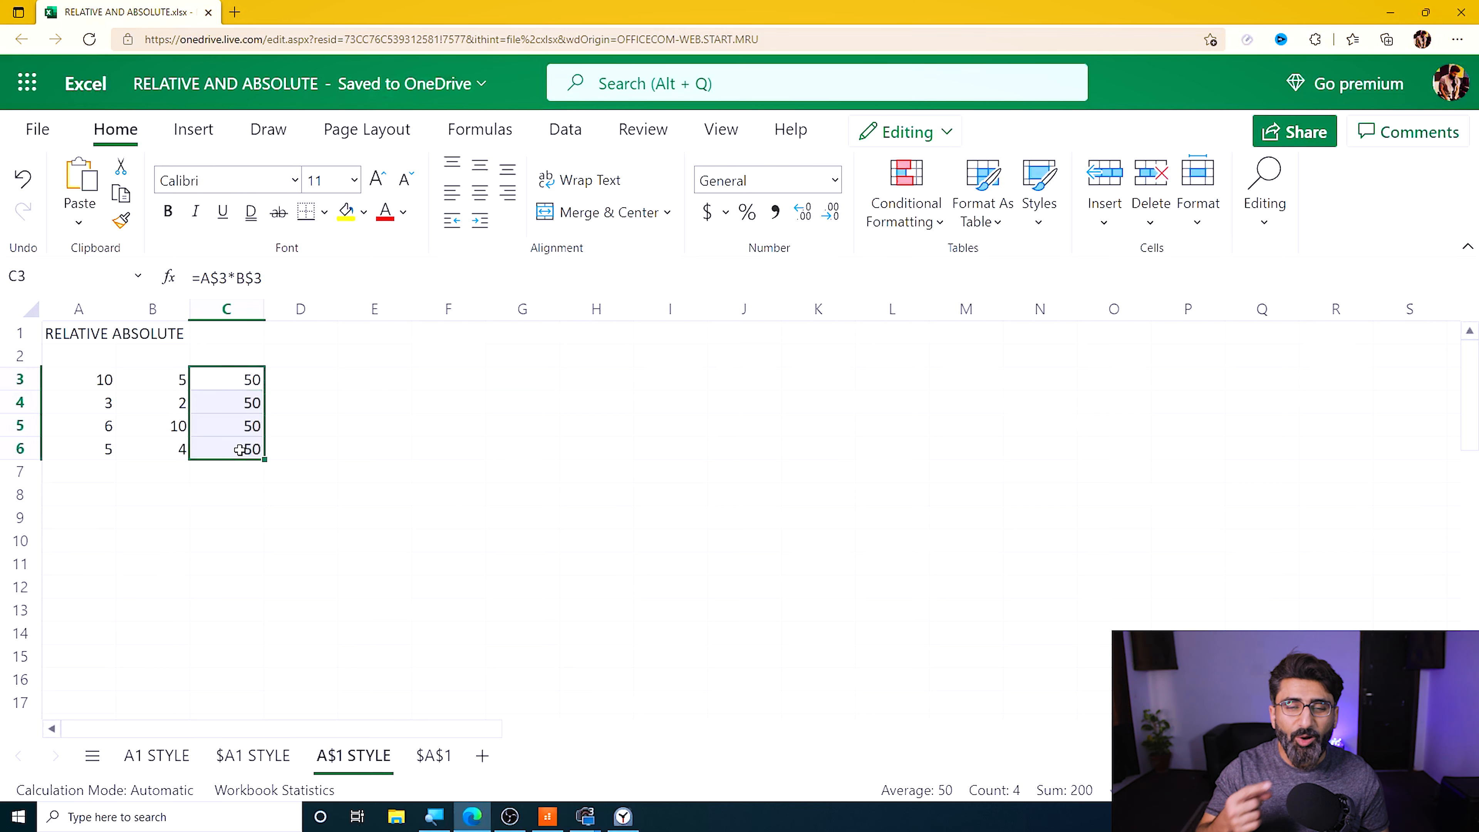
click(336, 546)
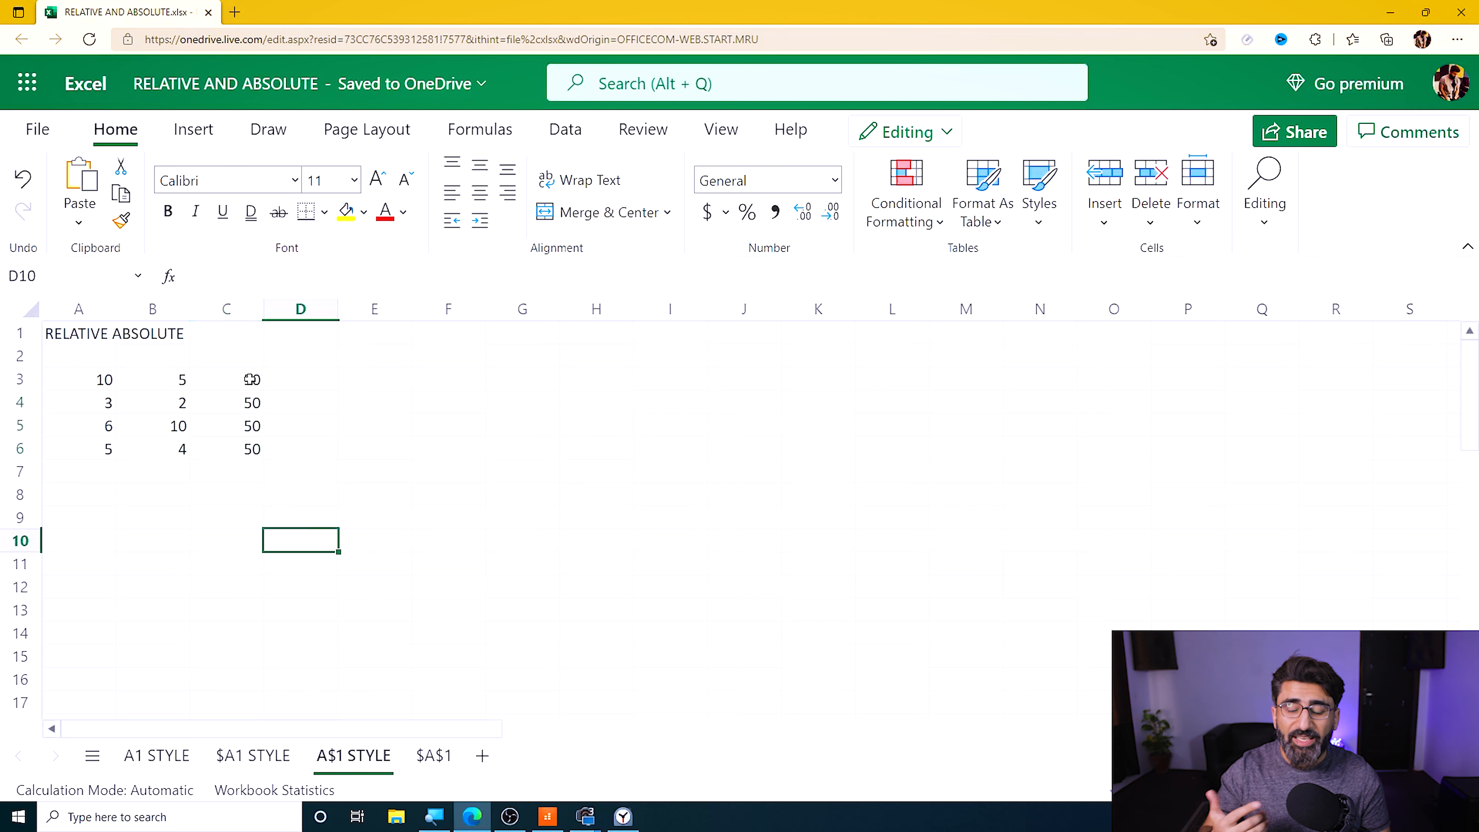
click(275, 397)
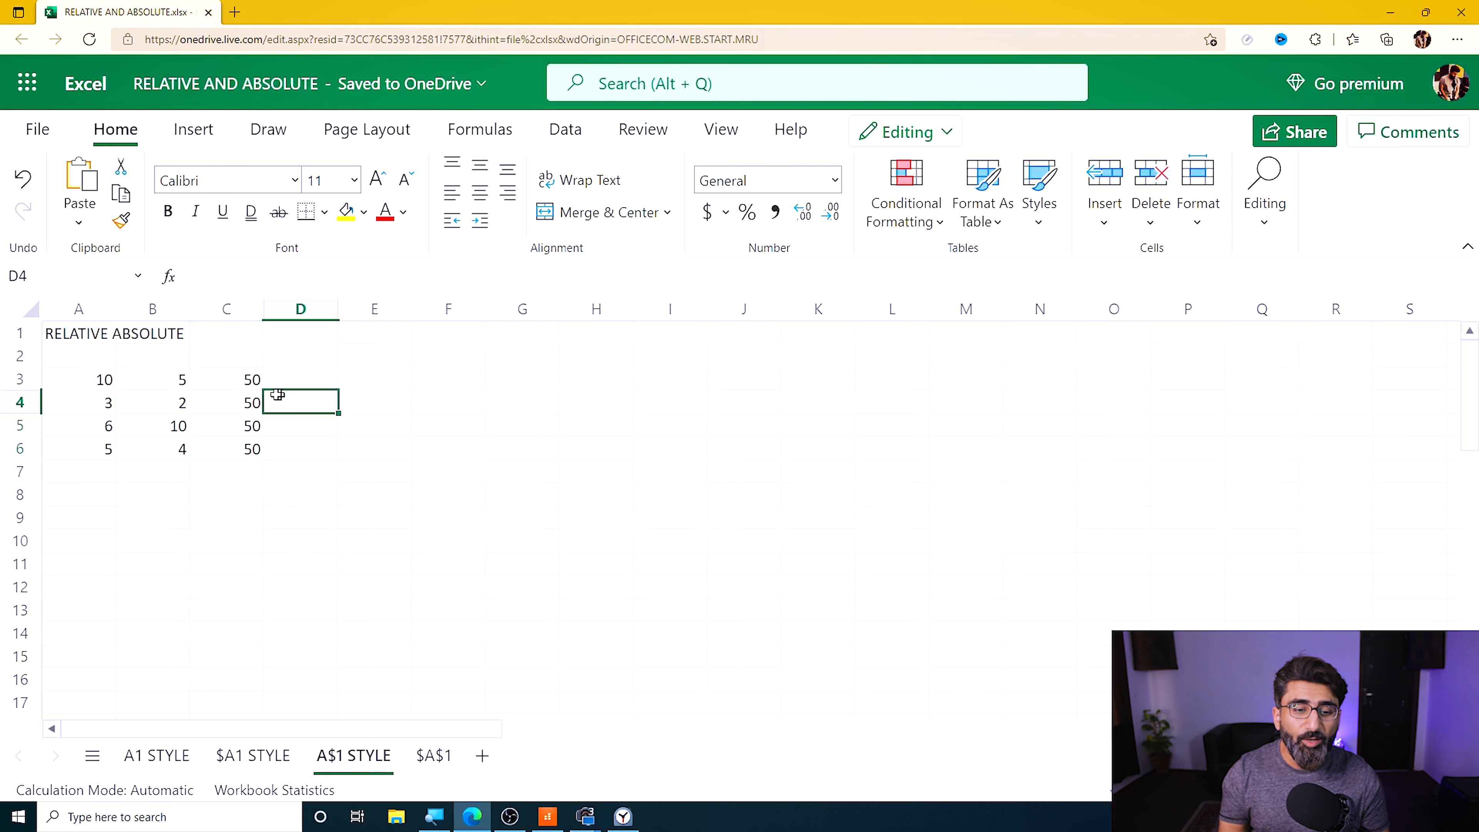
Fill the C3 formula across row 3 through G3
click(245, 383)
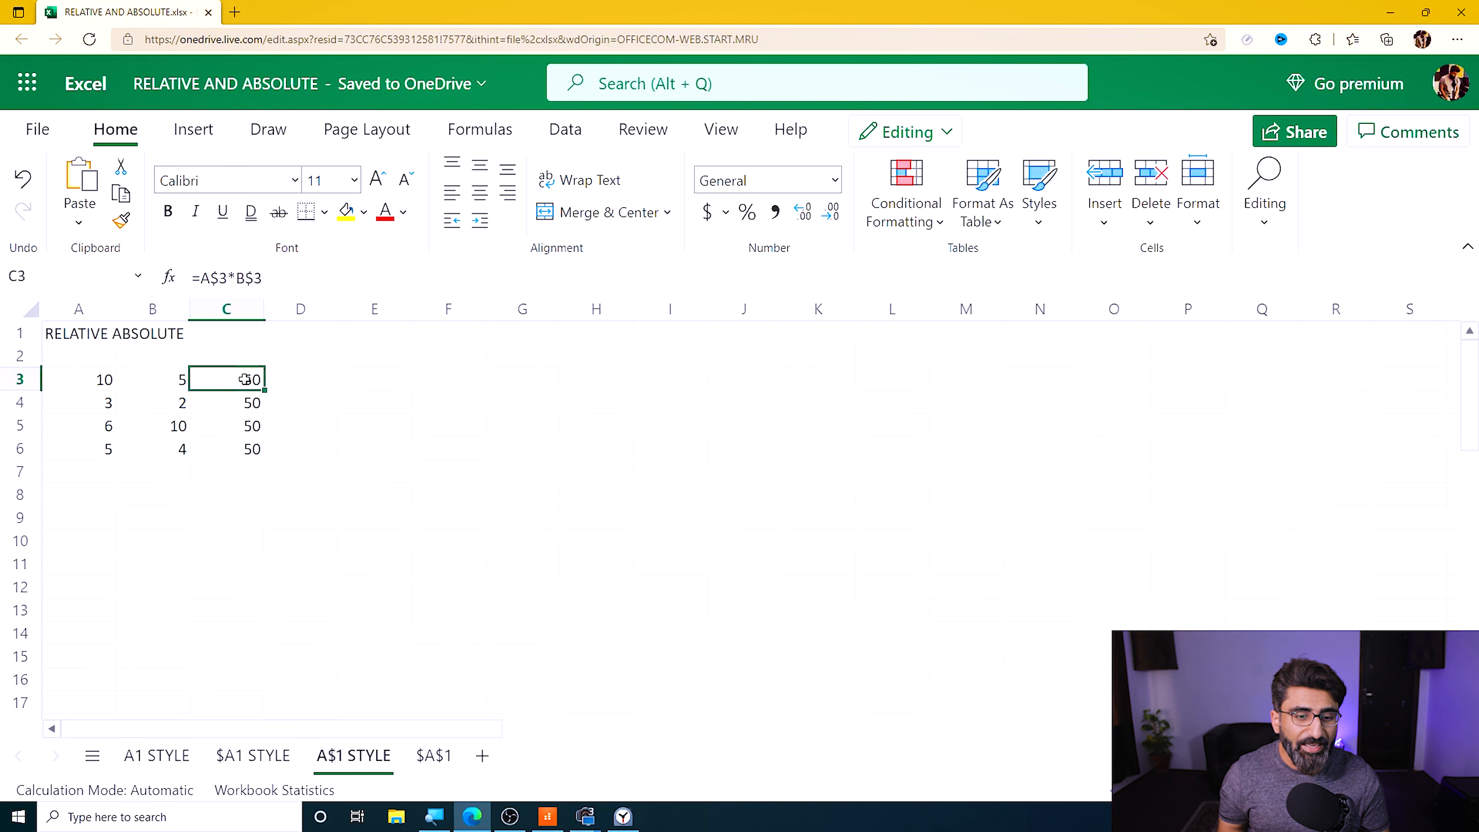
drag(264, 391, 528, 396)
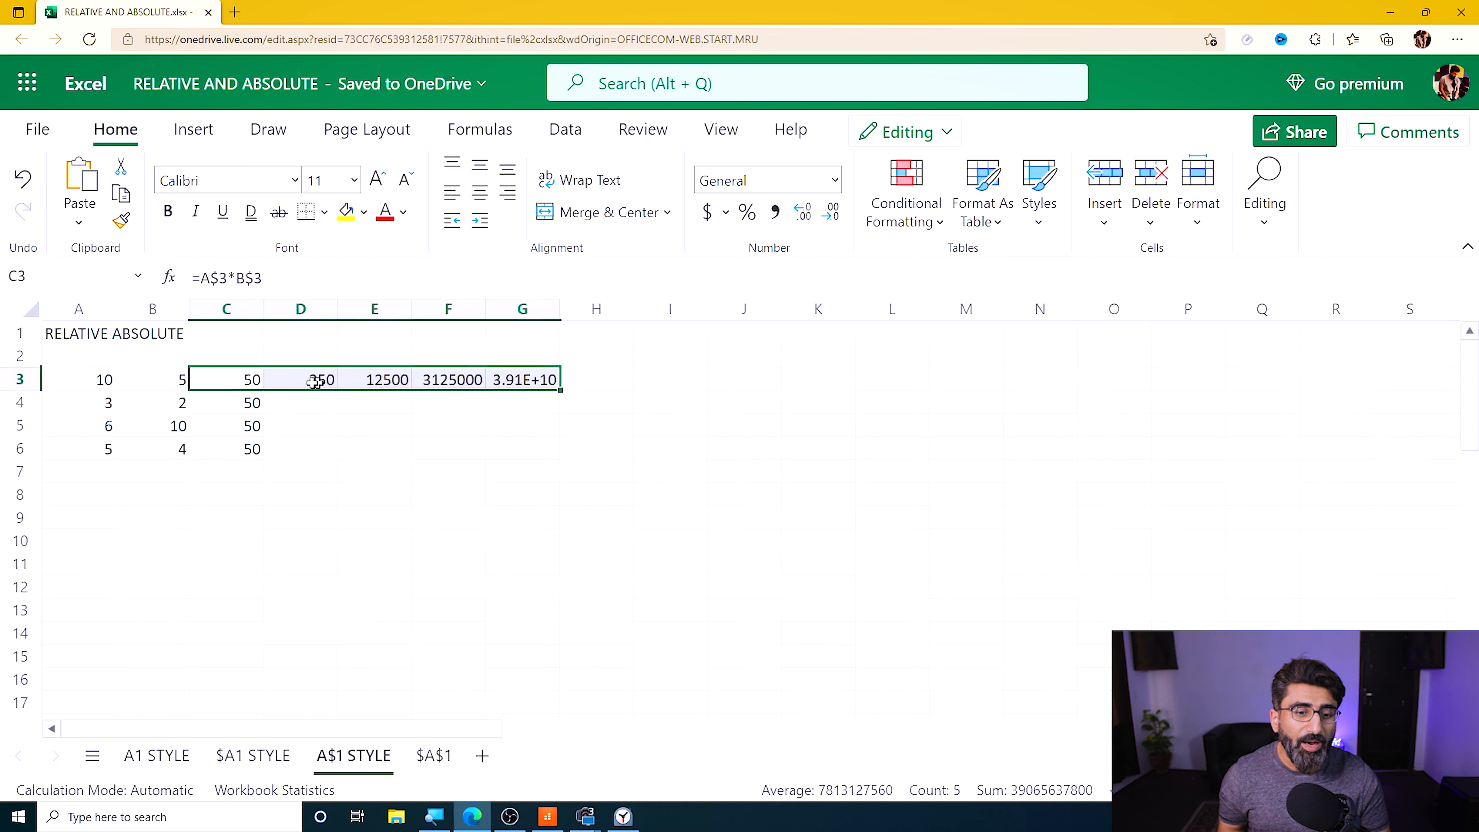
click(361, 466)
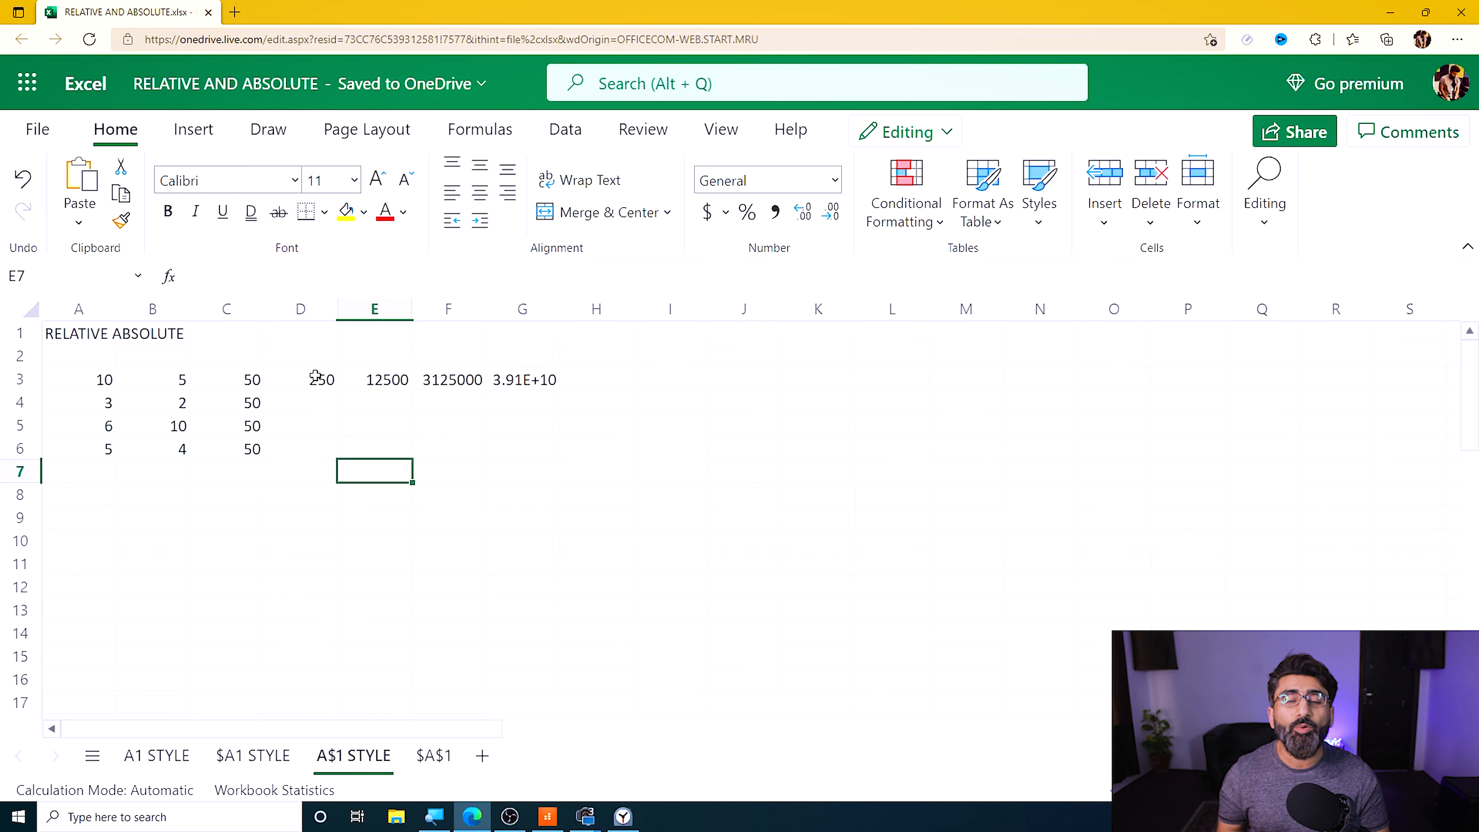
Inspect the formulas in D3, E3 and F3, checking the changing columns against the fixed row 3
double_click(303, 379)
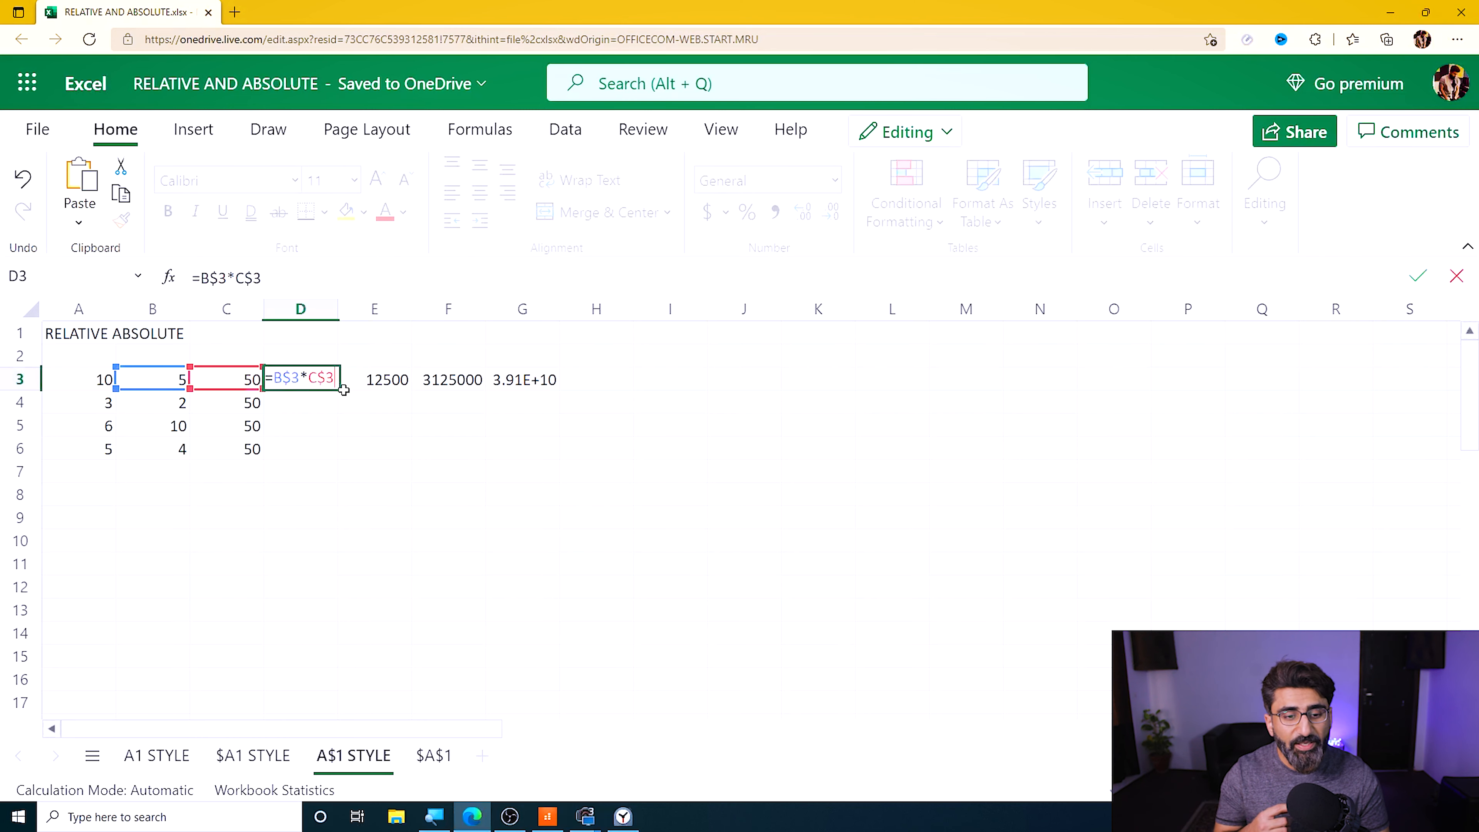
click(367, 427)
double_click(367, 380)
click(449, 424)
double_click(448, 380)
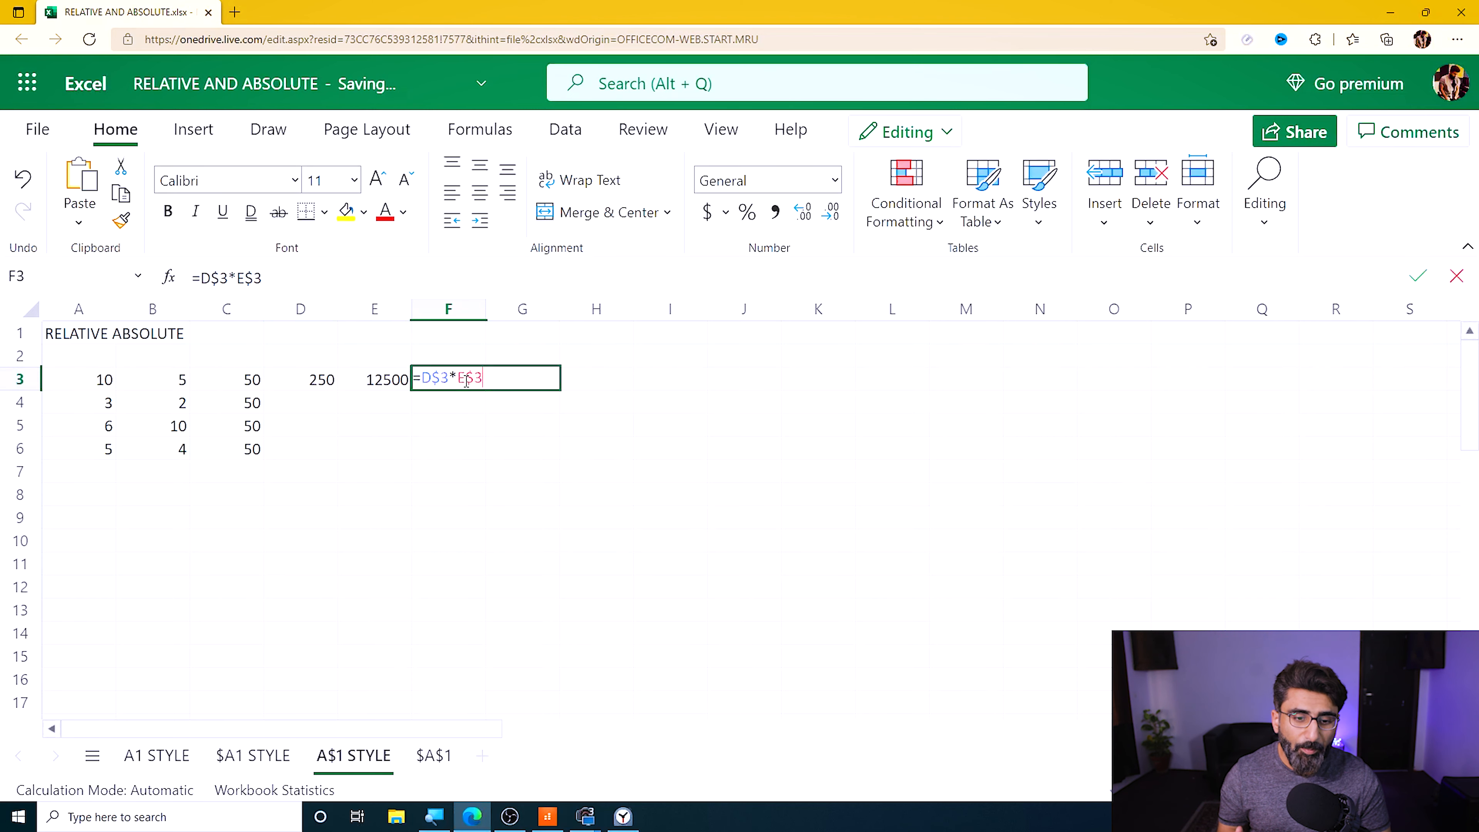
click(512, 559)
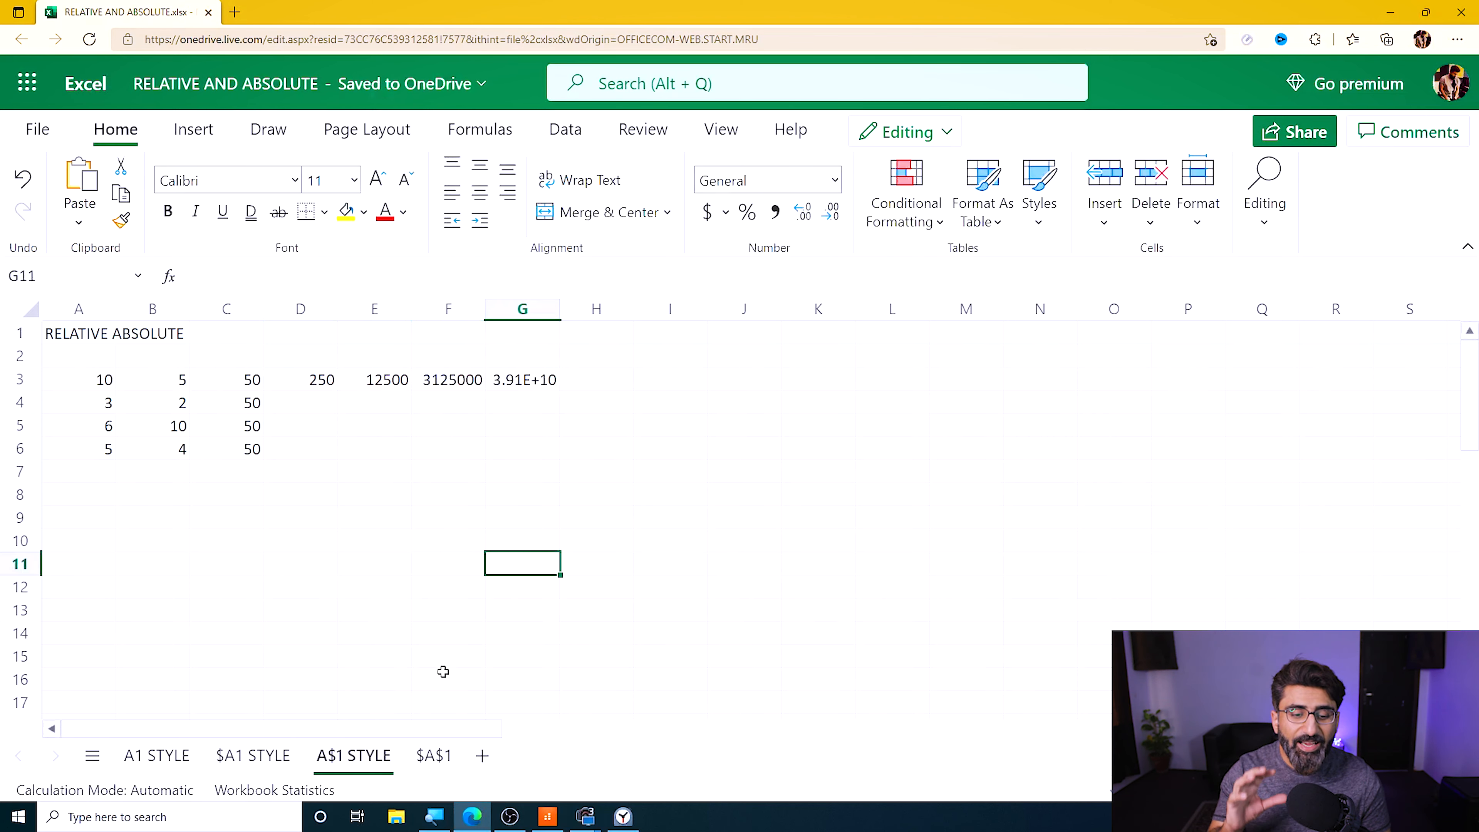
Open the $A$1 sheet and clear the old results in D2:F2 and C3:C5
click(425, 759)
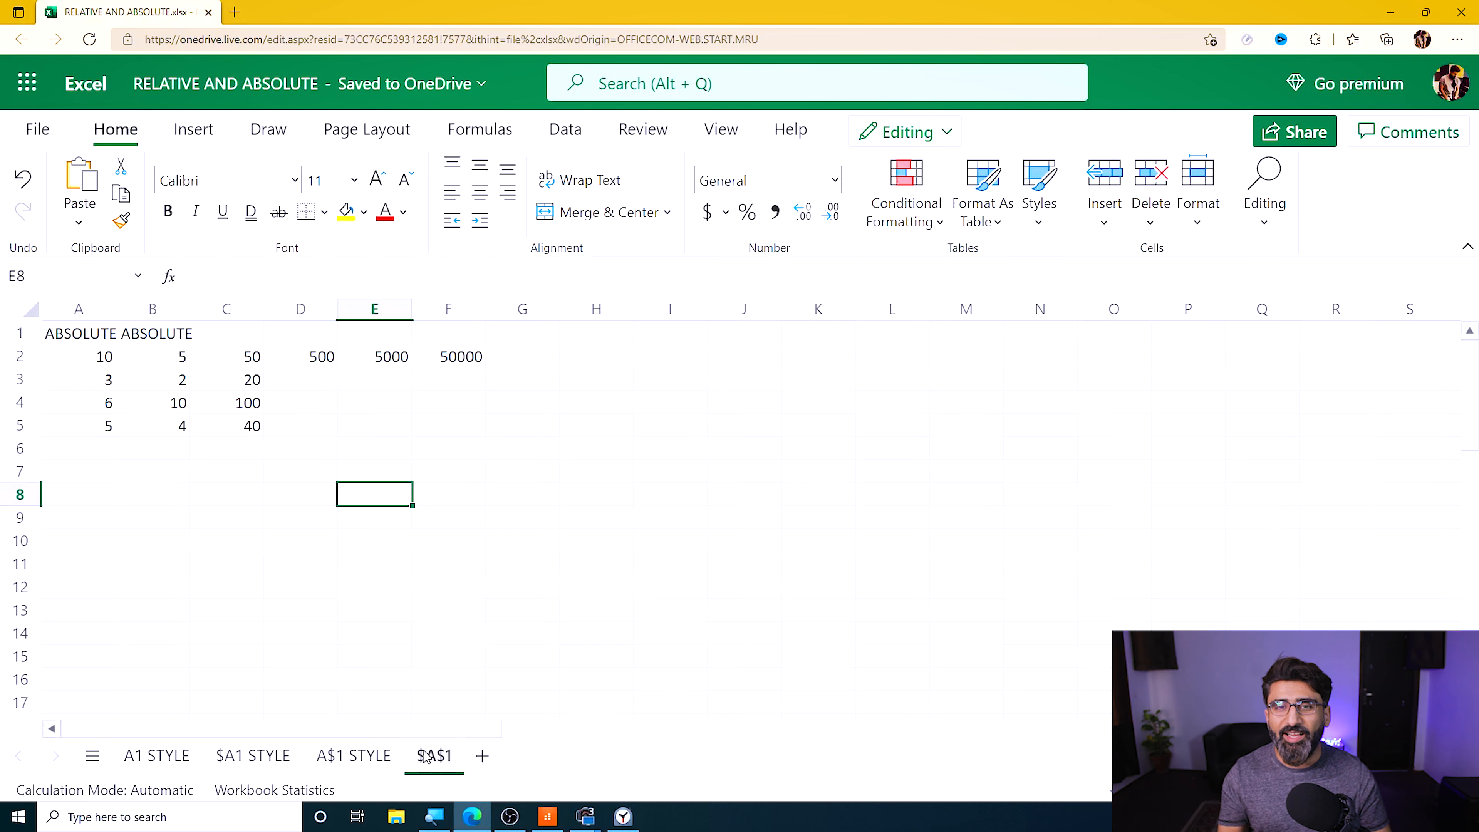
click(551, 629)
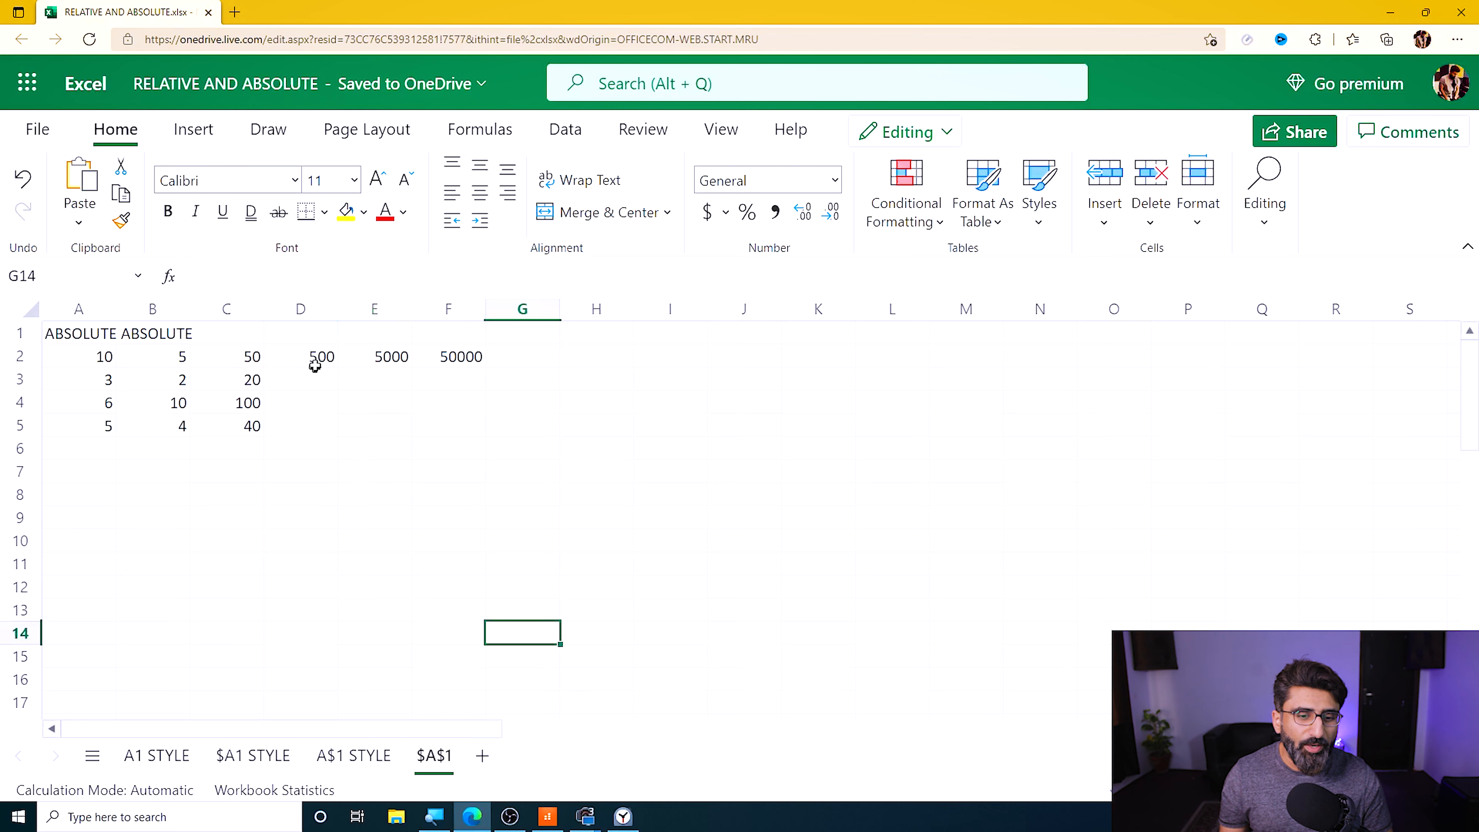
drag(314, 366, 452, 357)
key(Delete)
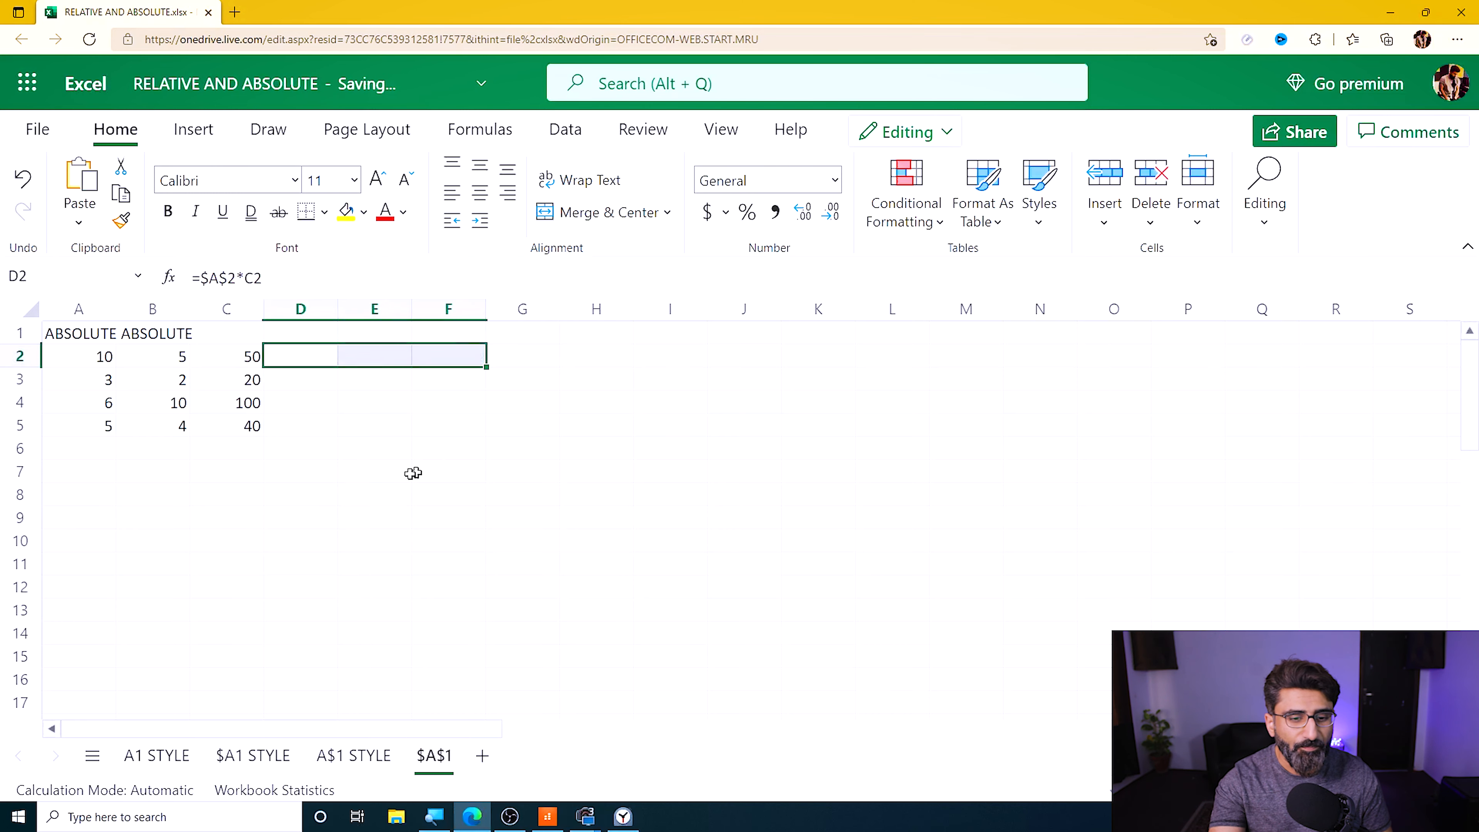
drag(248, 382, 227, 429)
key(Delete)
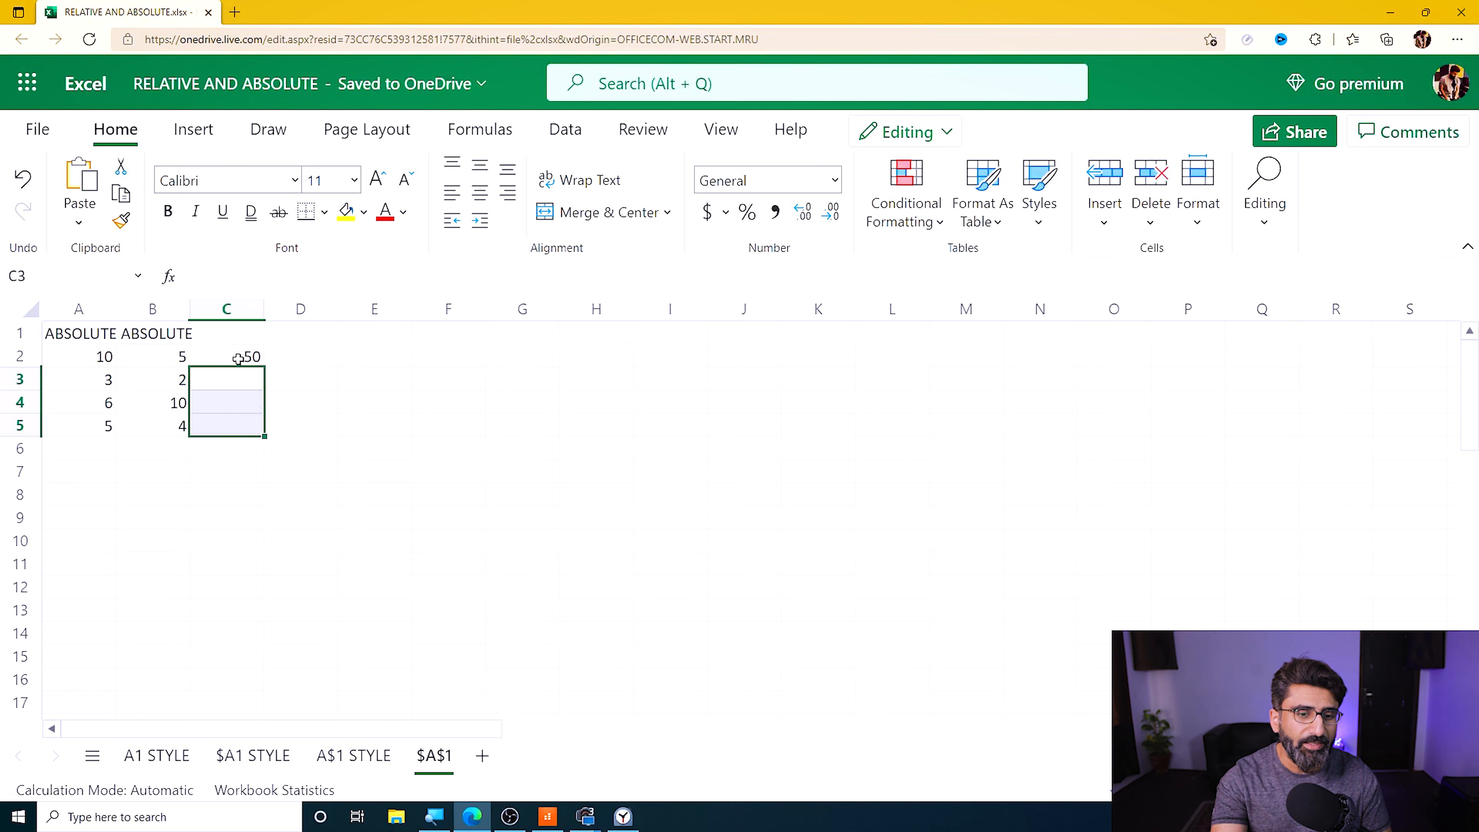
Replace the C2 formula with =$A$2*$B$2, making both references fully absolute
click(239, 359)
text(=)
click(87, 360)
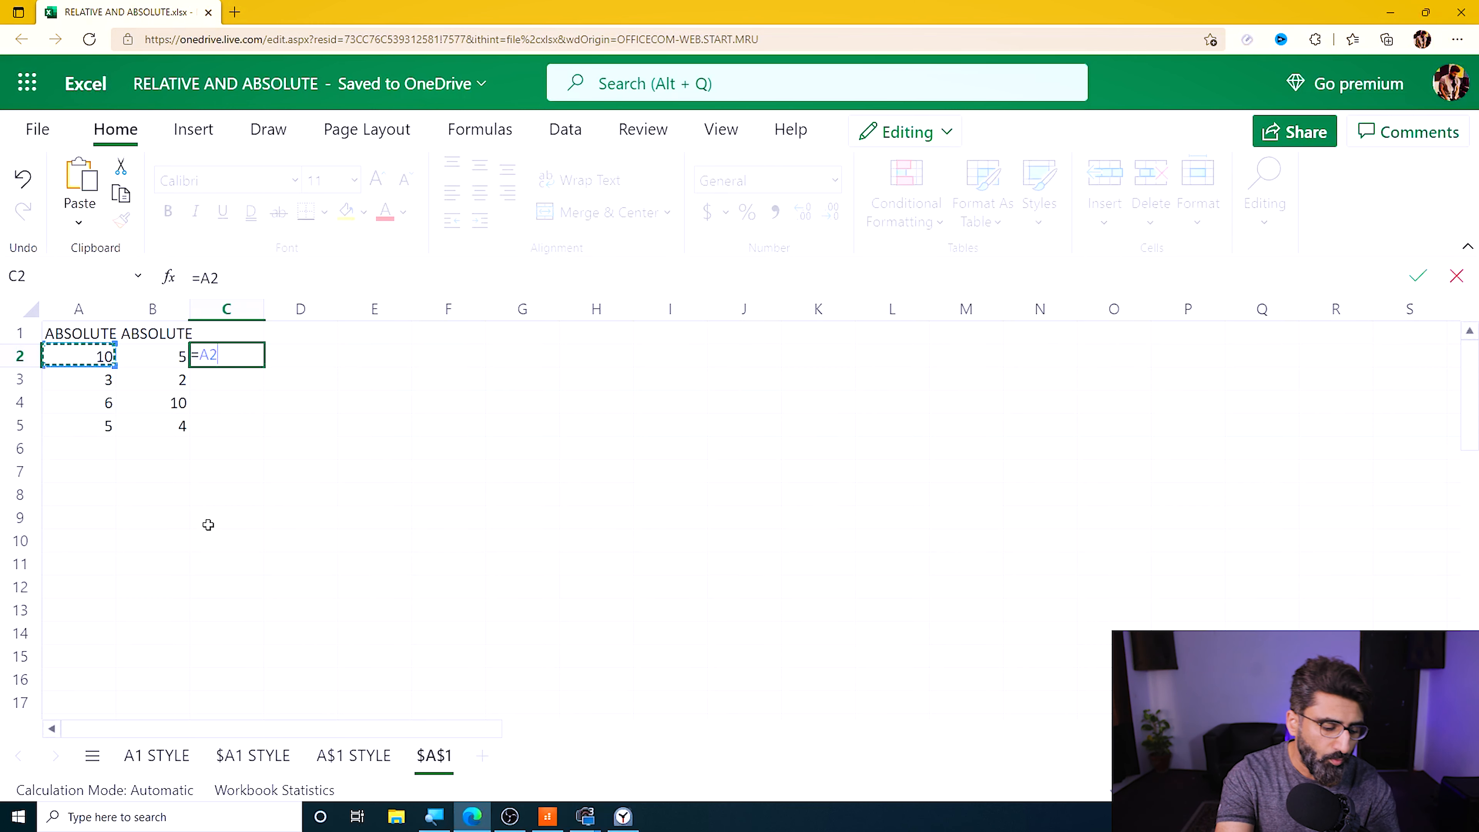
text(*)
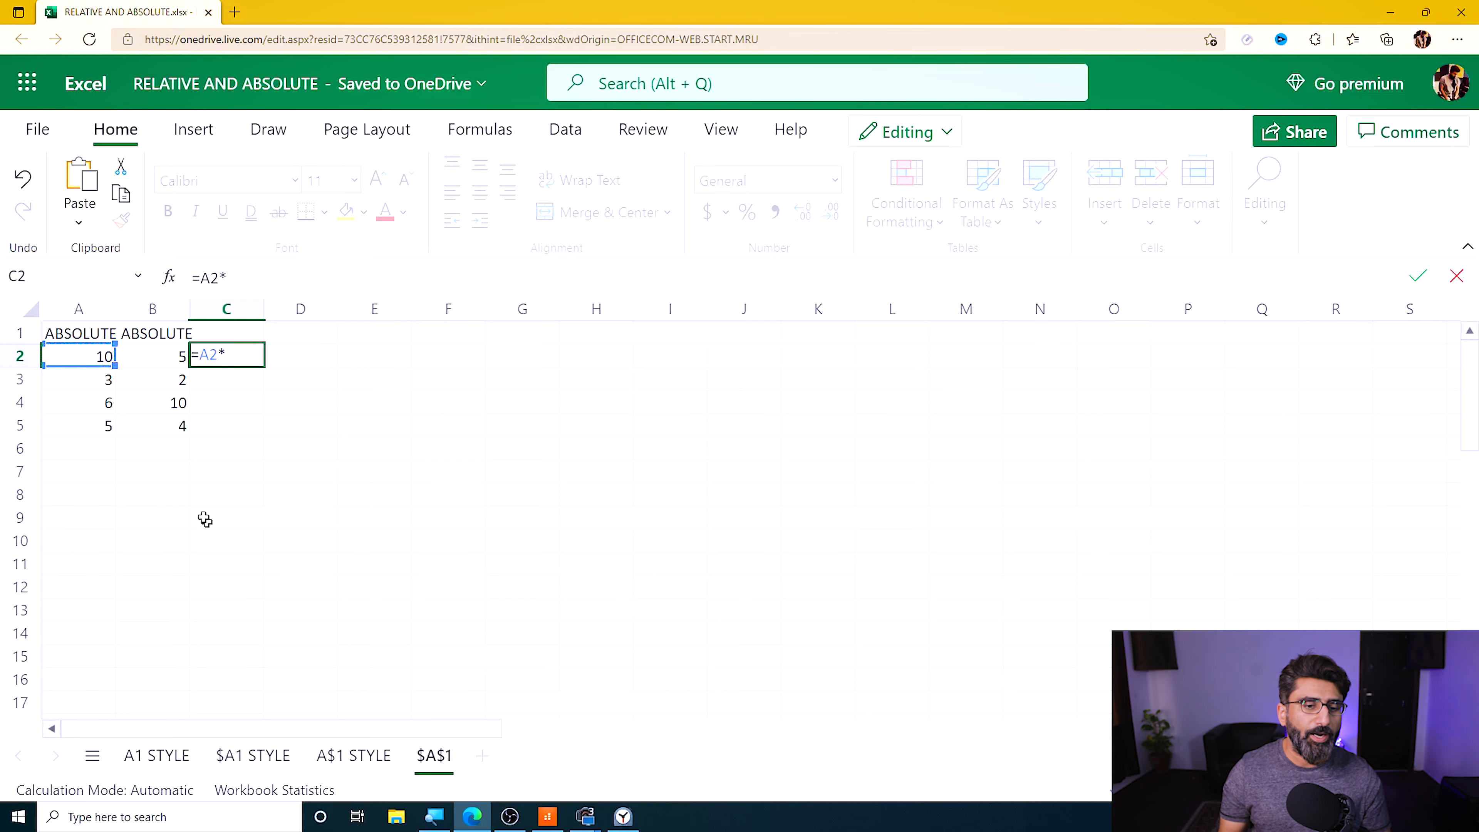
click(171, 357)
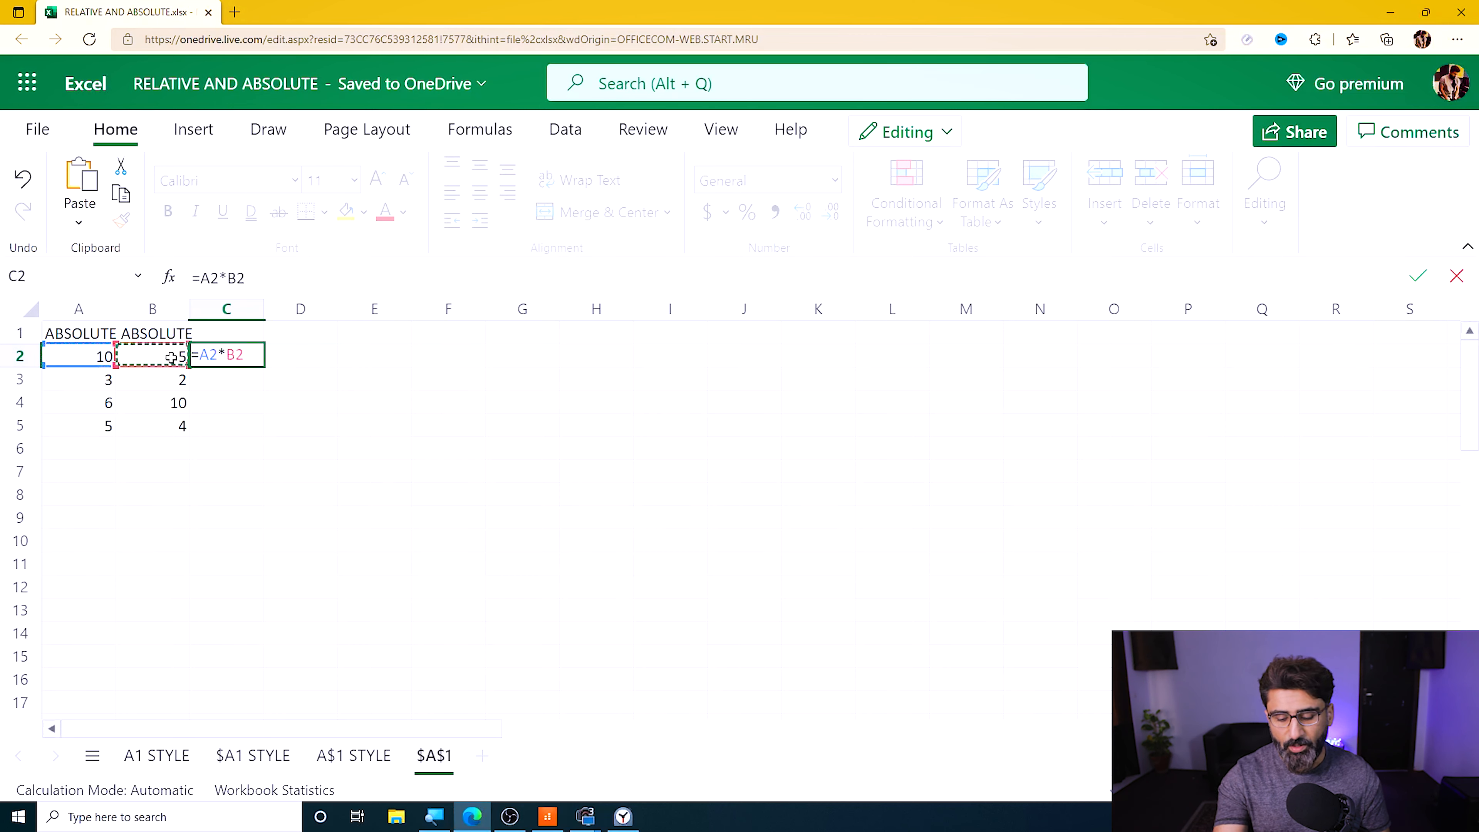
drag(244, 354, 200, 354)
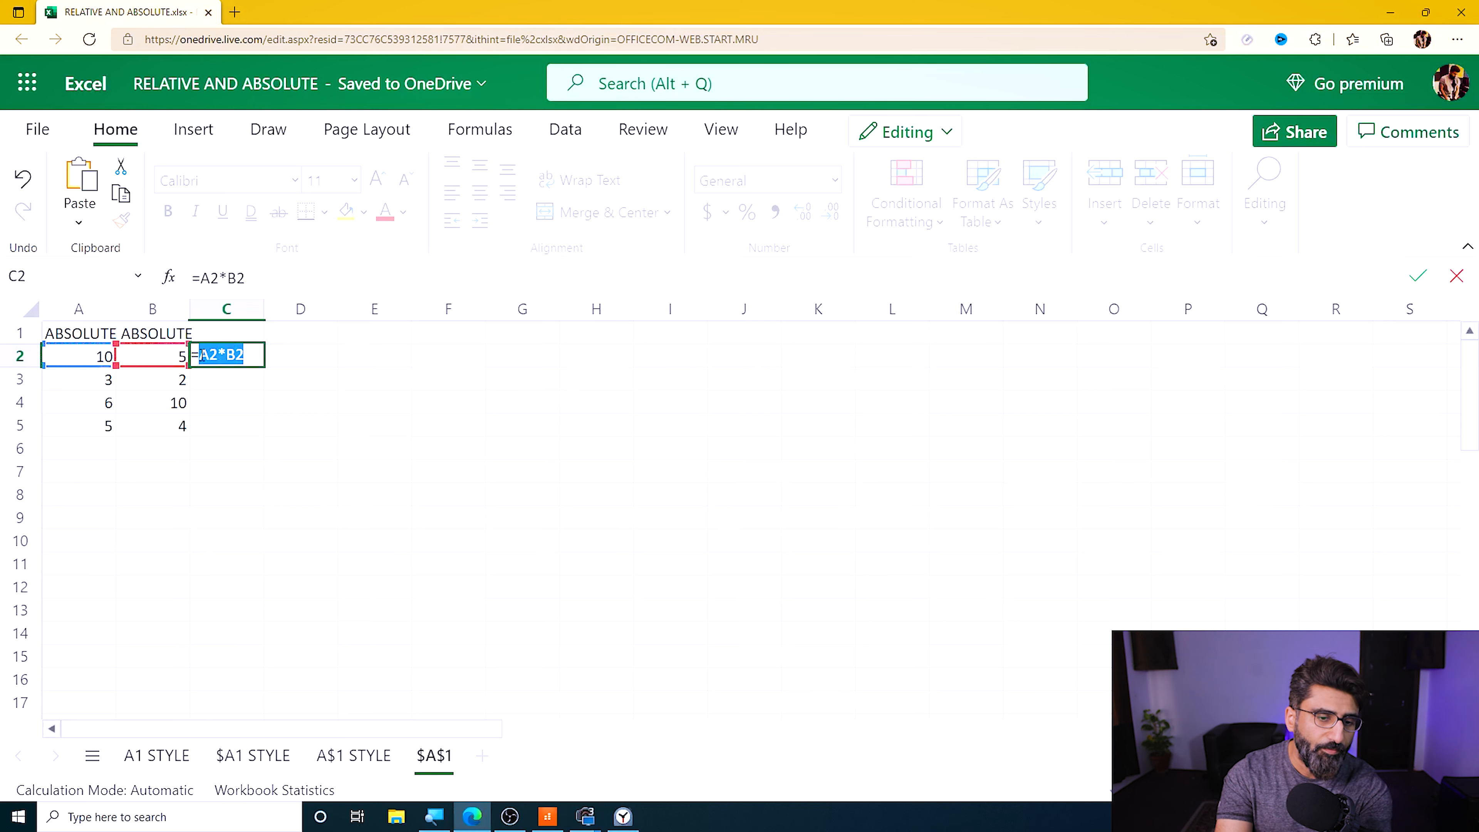
key(F4)
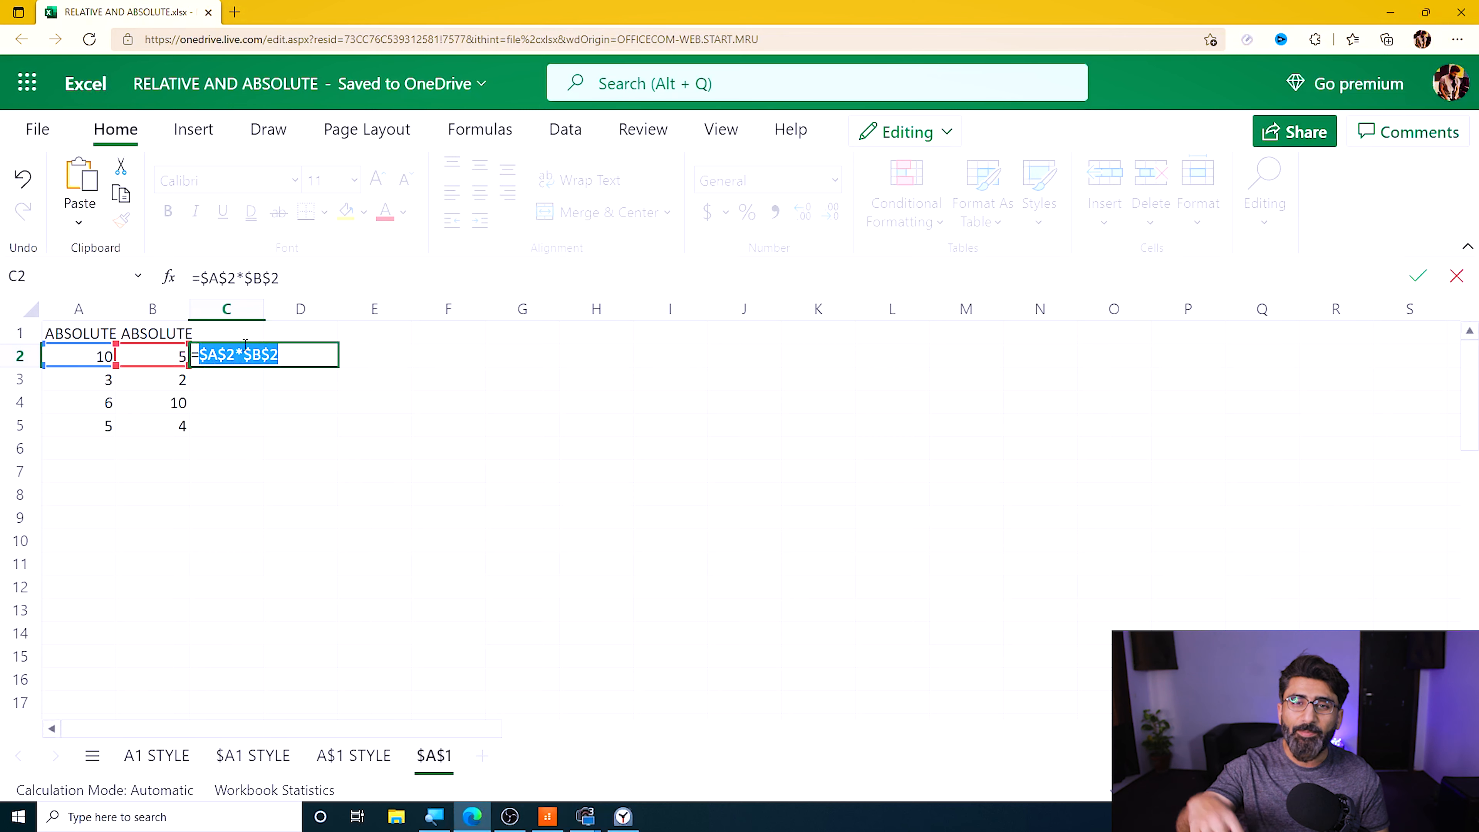
key(ctrl+Return)
Fill the C2 formula down through C5 and across through F2
drag(263, 367, 261, 428)
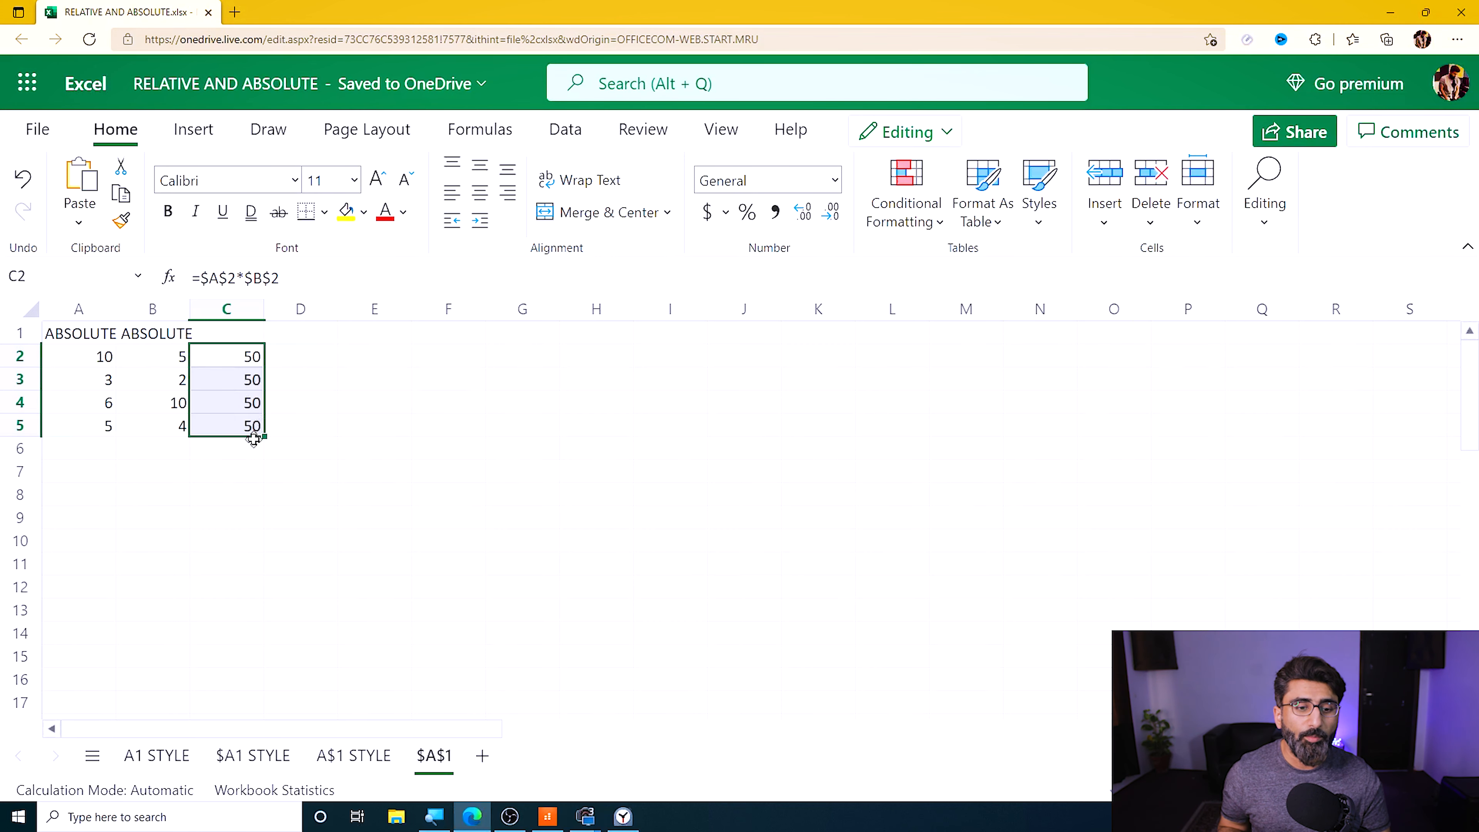
click(235, 352)
drag(266, 365, 418, 367)
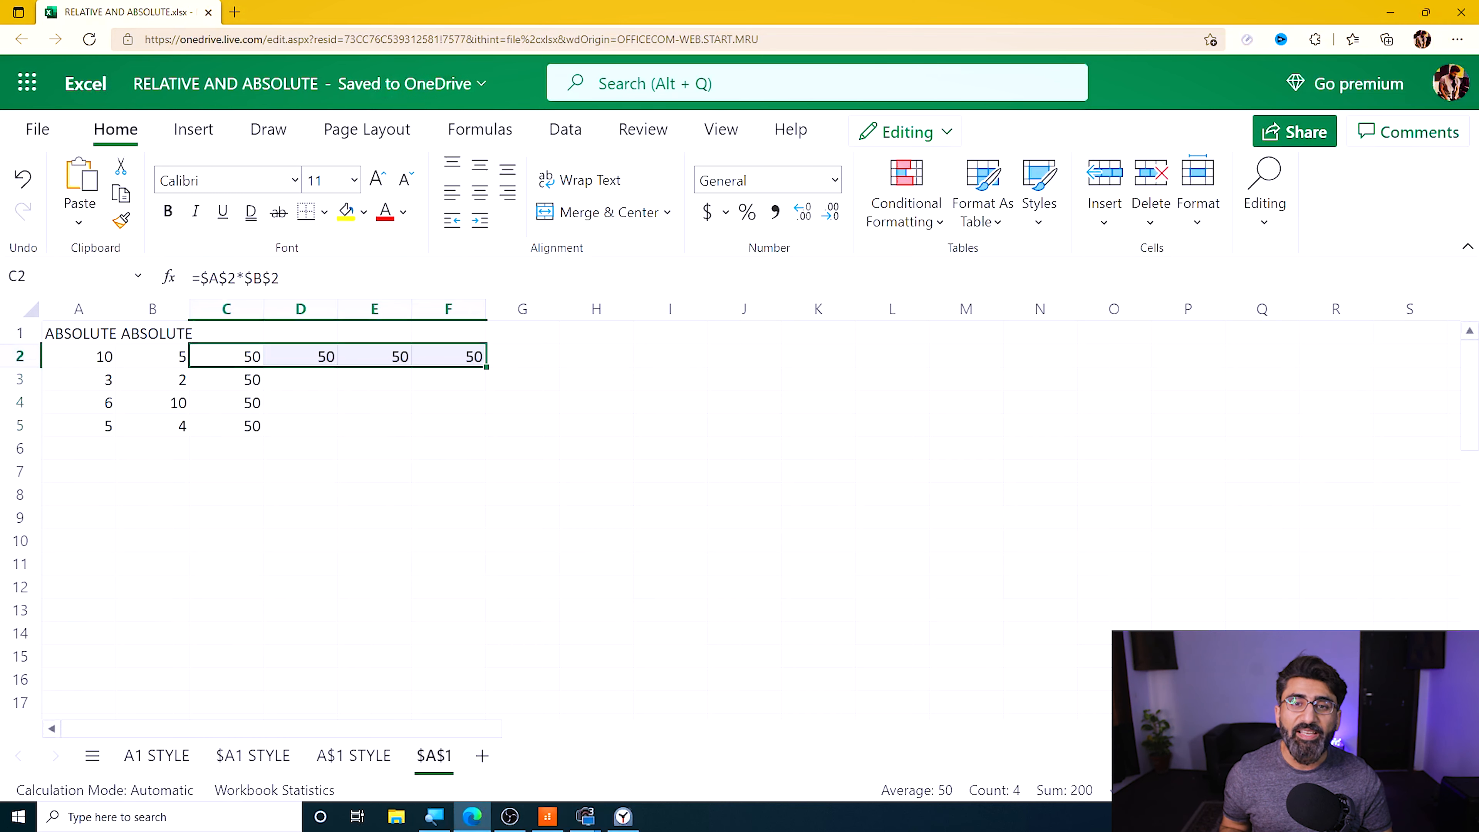
Inspect the filled formulas in C3 and C4, checking that both absolute references stay fixed
double_click(241, 387)
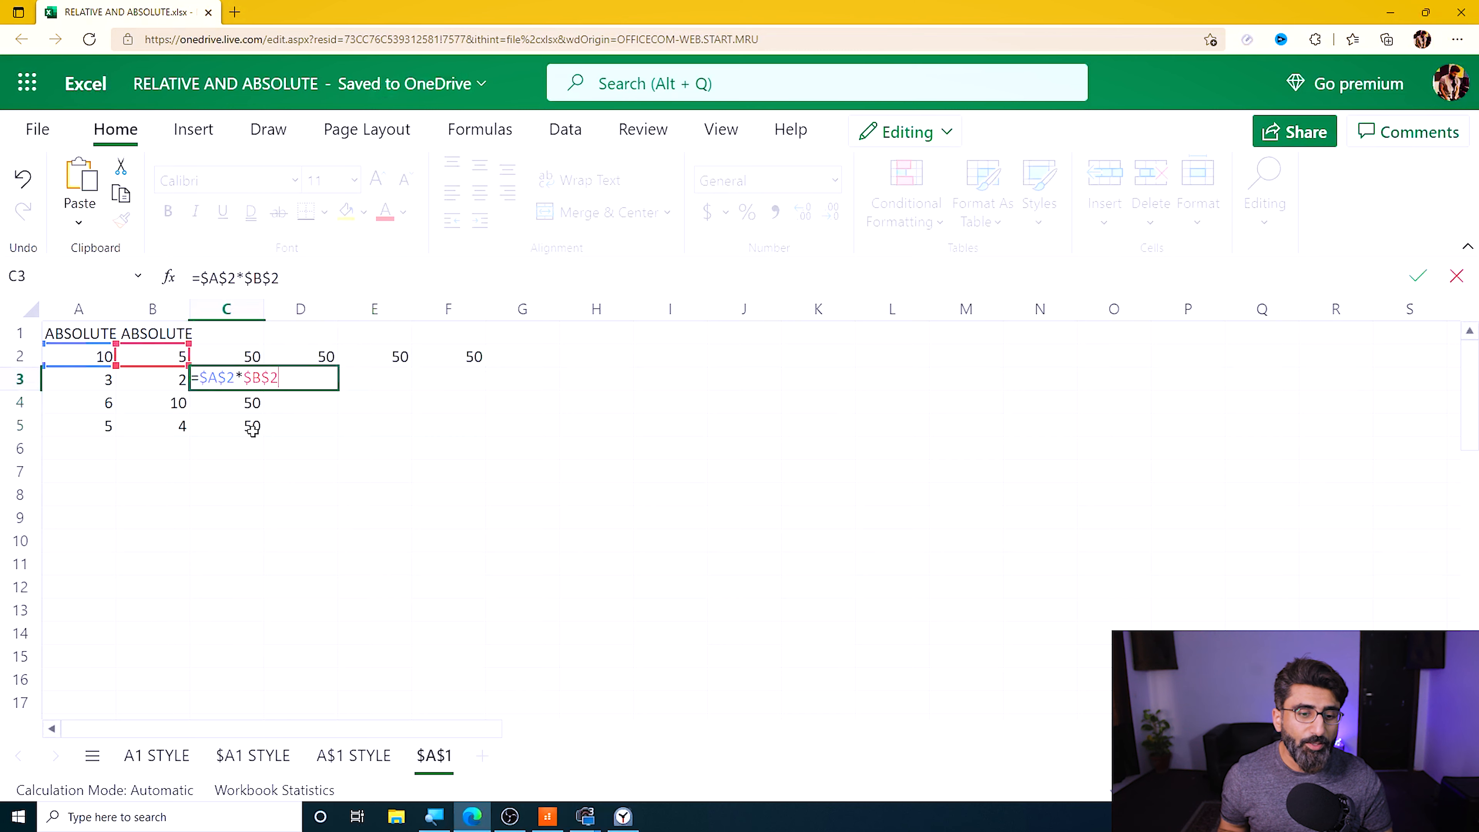
key(Escape)
double_click(227, 377)
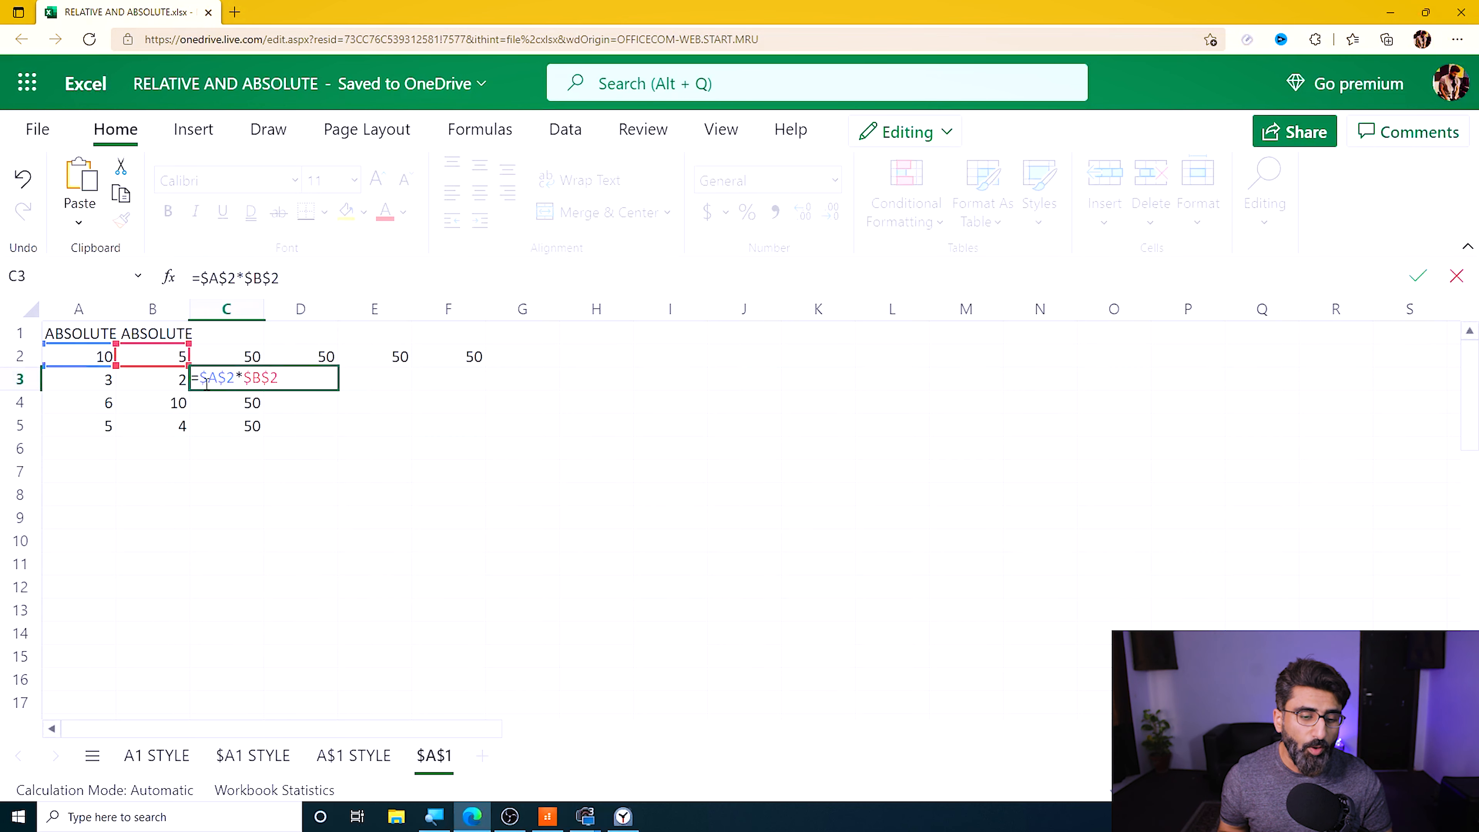
click(310, 426)
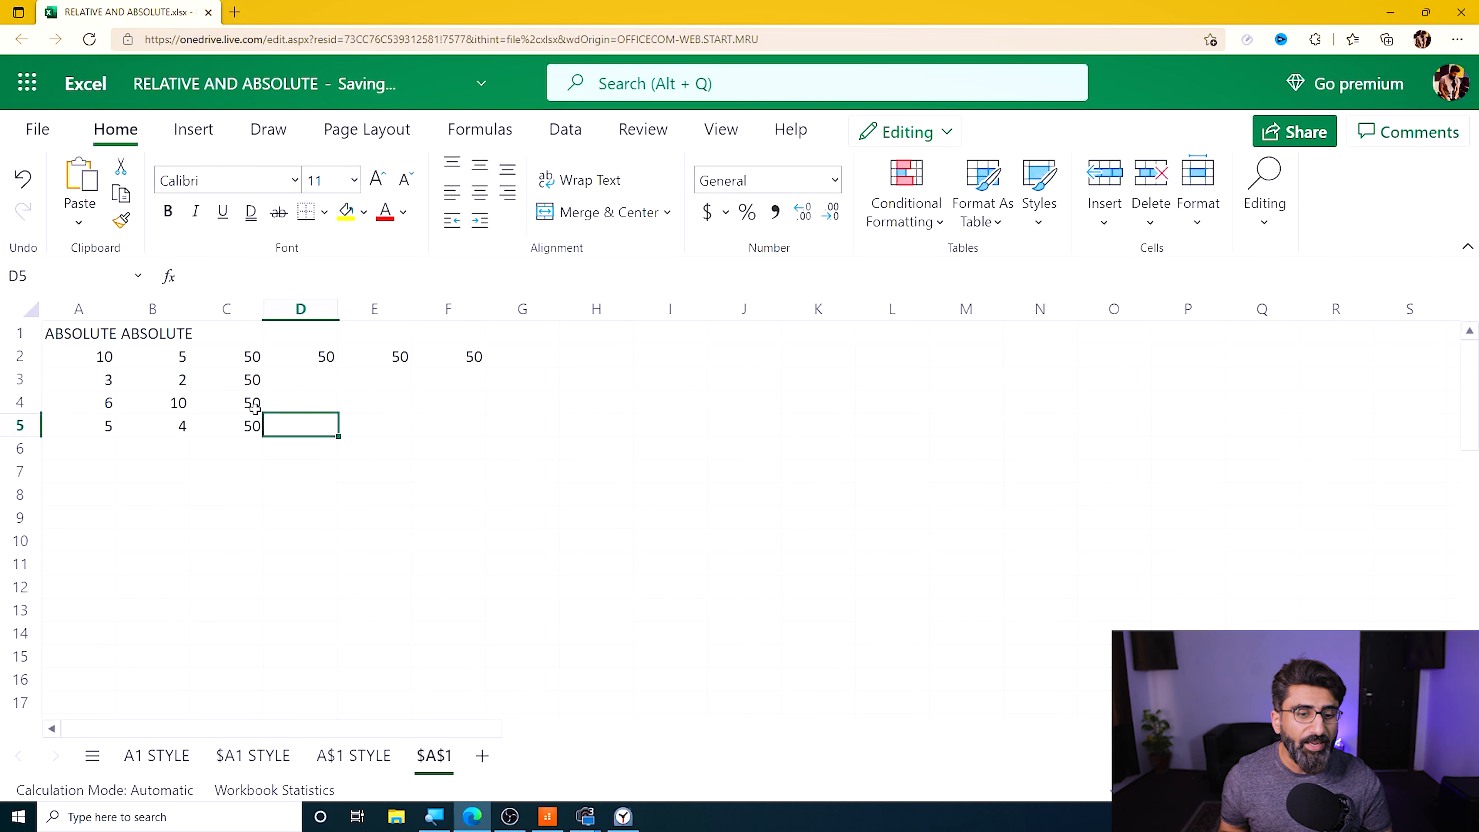
double_click(245, 403)
click(303, 473)
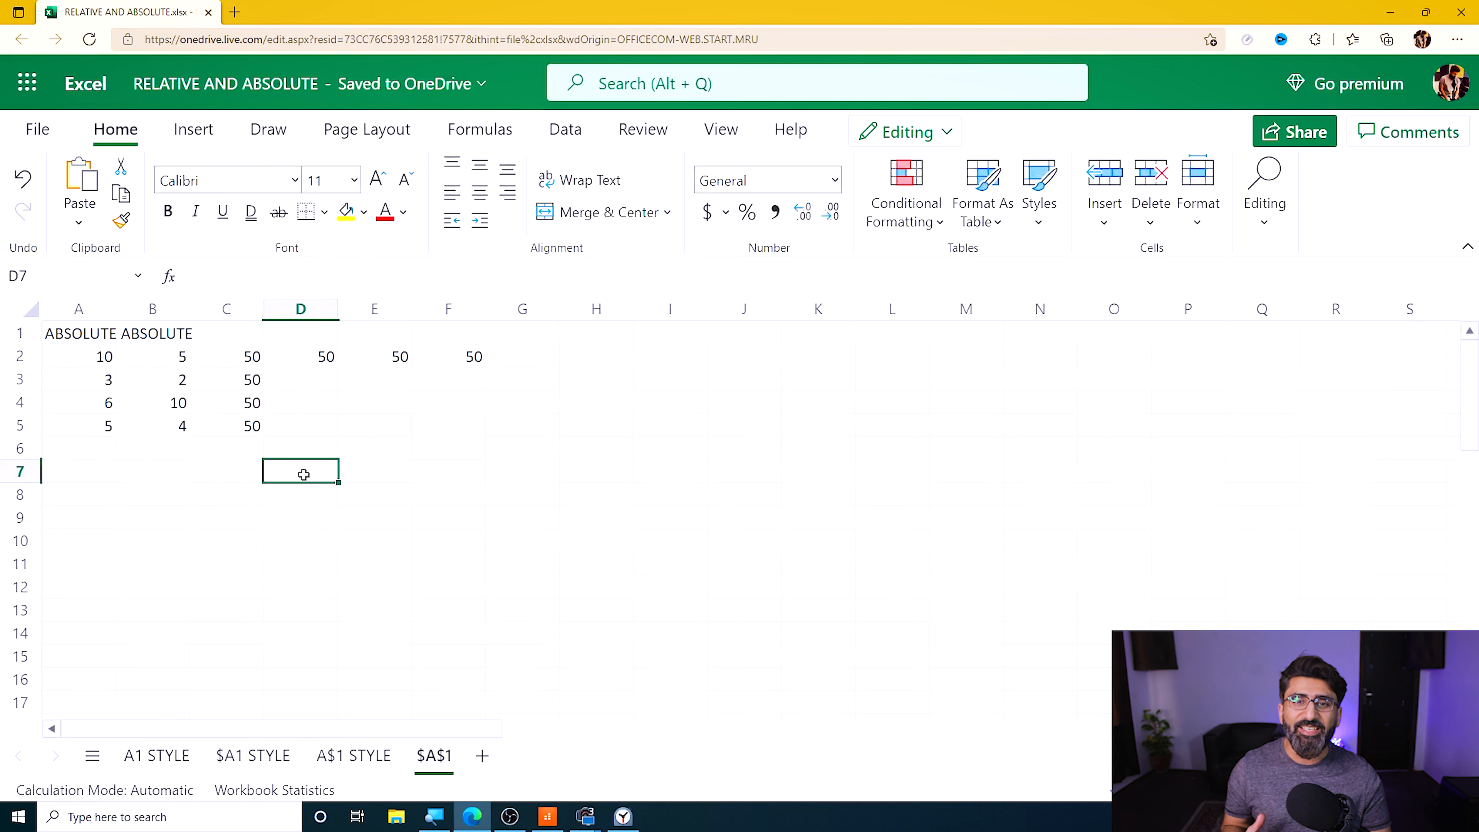
Clear the filled results in D2:F2
click(459, 440)
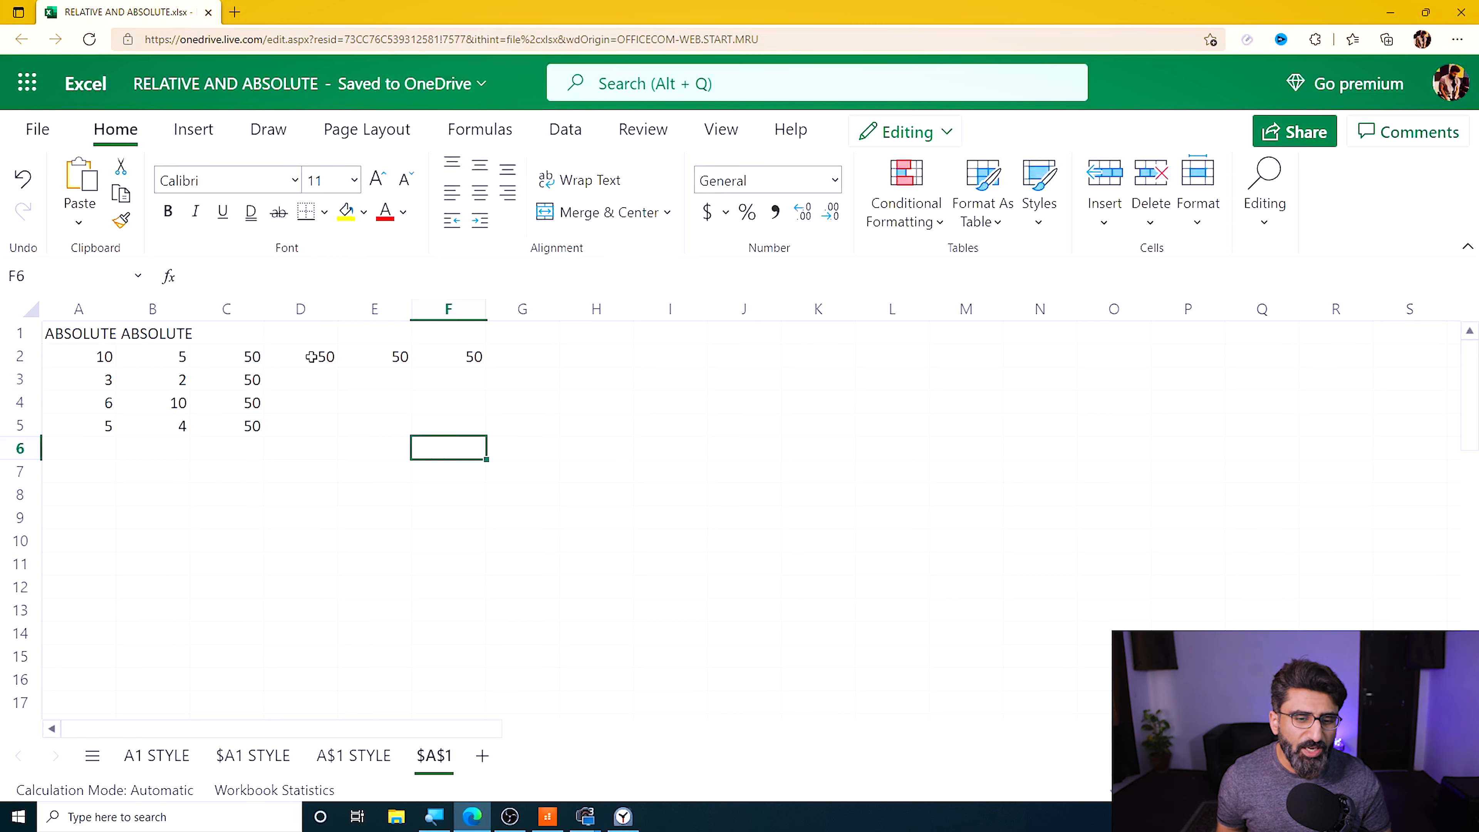
drag(310, 359, 450, 357)
key(Delete)
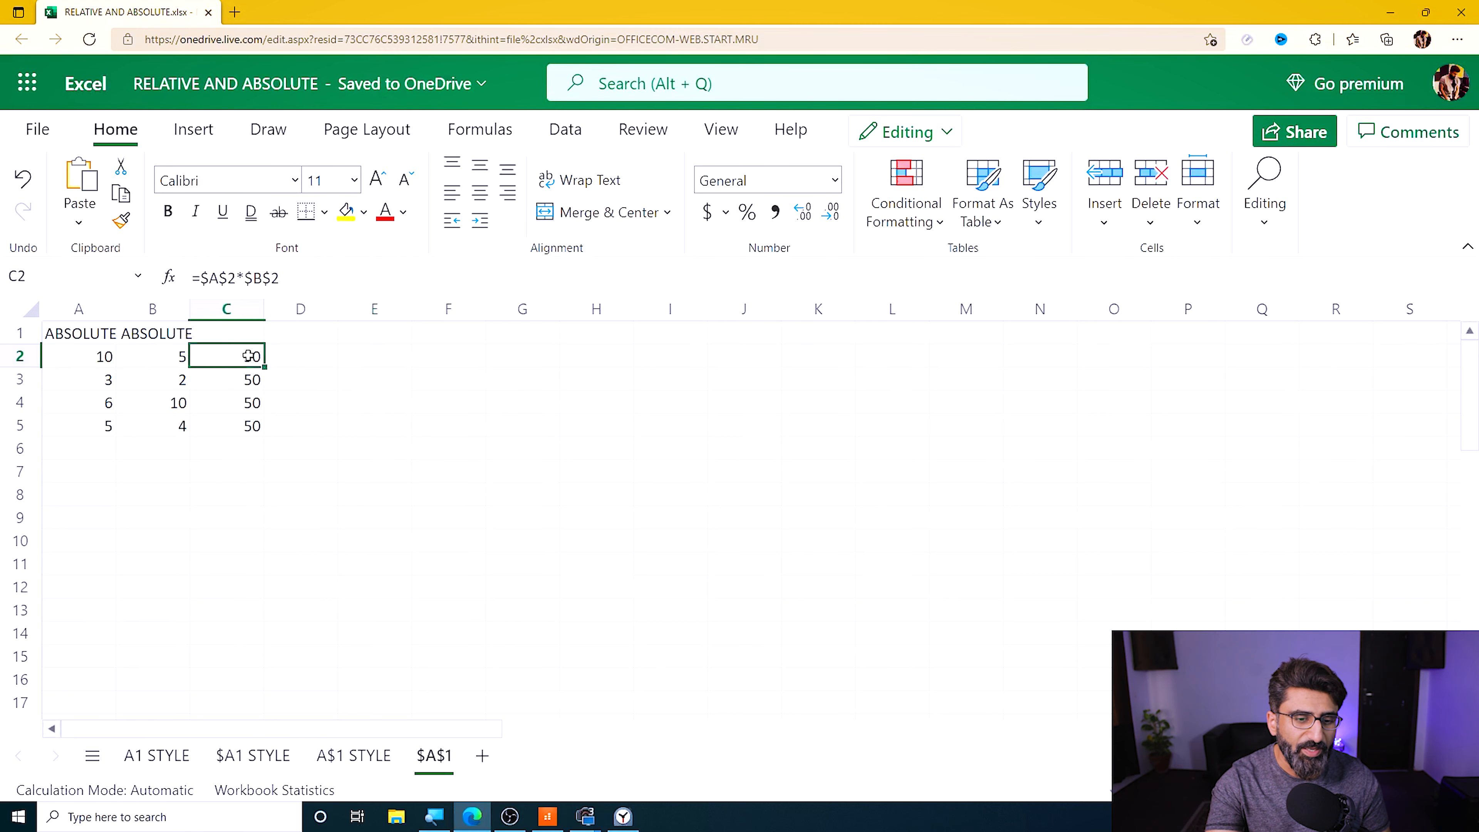
Change the C2 formula to =$A$2*B2, making the second reference relative, and fill it across through H2
double_click(236, 356)
drag(277, 355, 244, 354)
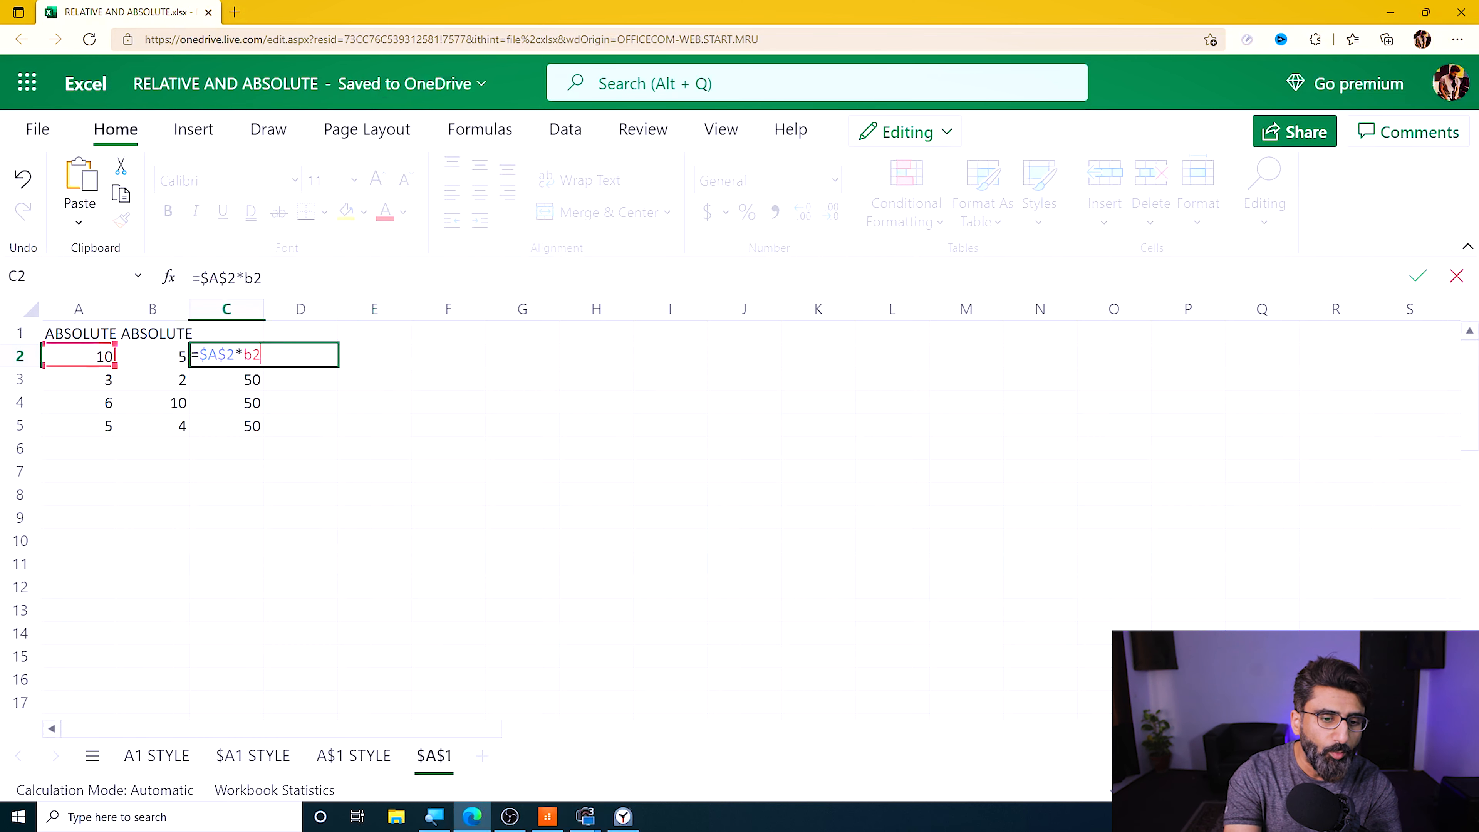
key(Return)
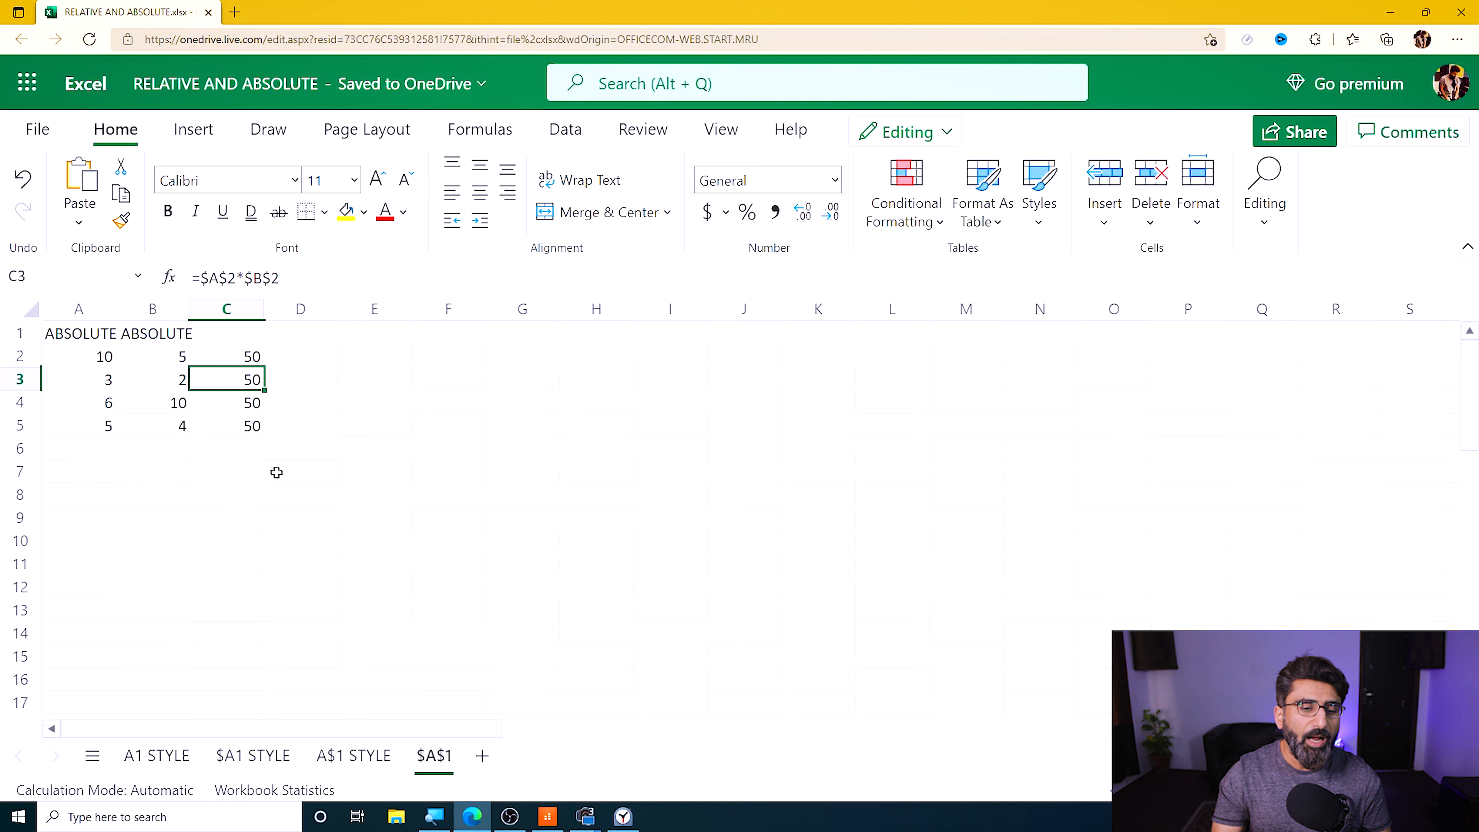
click(244, 356)
drag(265, 367, 566, 367)
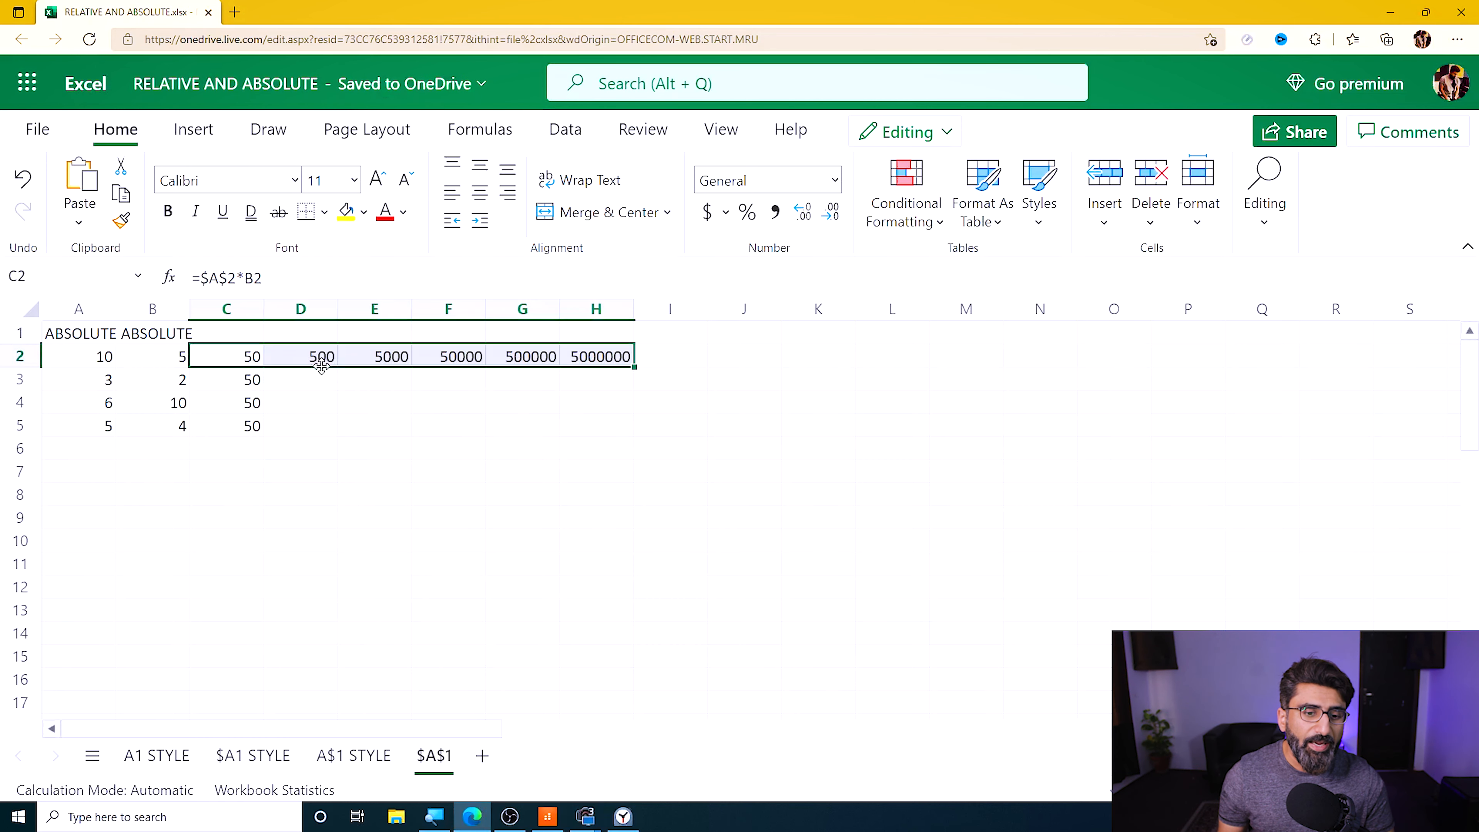